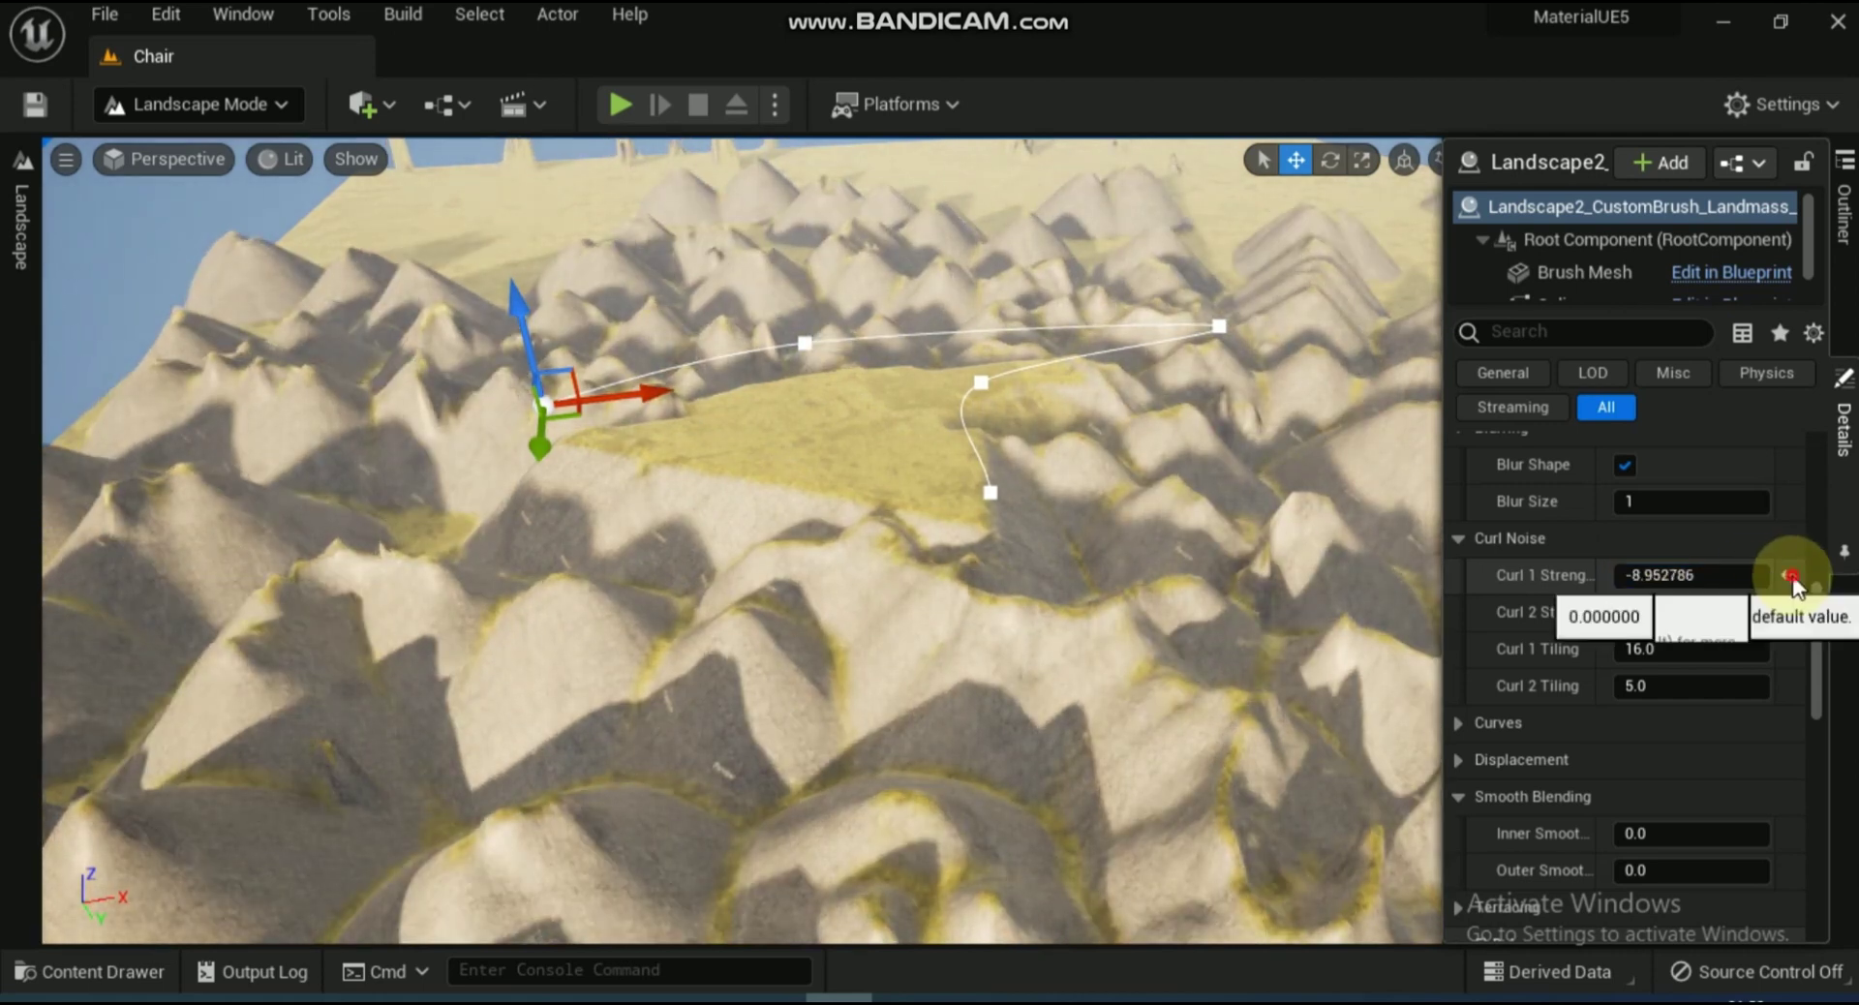
Reset the landmass brush's Curl 1 Strength to its default value
{"action": "left_click", "coordinate": [1791, 575]}
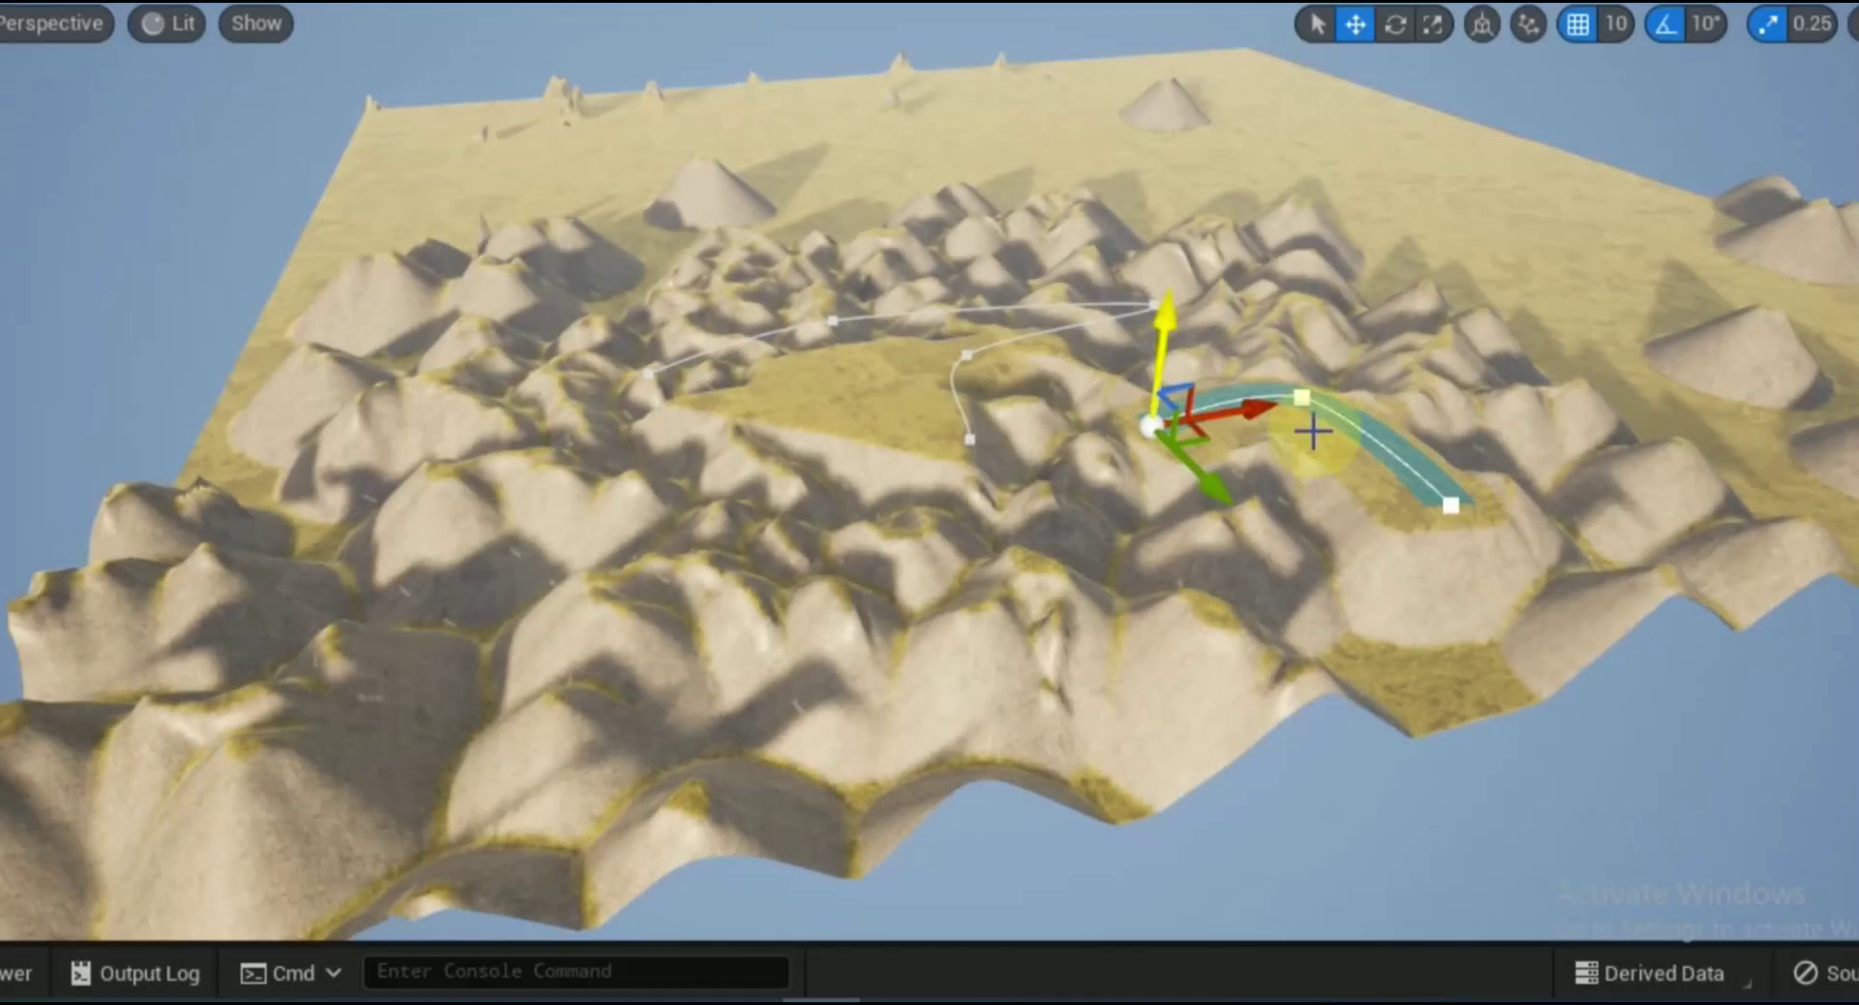
Stretch the second brush's spline across the hilly terrain by moving its two end points outward
{"action": "left_click", "coordinate": [1444, 497]}
{"action": "left_click_drag", "start_coordinate": [1444, 498], "coordinate": [1618, 672]}
{"action": "left_click", "coordinate": [1150, 421]}
{"action": "left_click_drag", "start_coordinate": [1149, 421], "coordinate": [191, 472]}
Add three more points along the stretched spline and reposition them so it winds across the hills
{"action": "right_click", "coordinate": [1044, 397]}
{"action": "left_click", "coordinate": [1138, 445]}
{"action": "right_click", "coordinate": [810, 398]}
{"action": "left_click", "coordinate": [903, 446]}
{"action": "left_click_drag", "start_coordinate": [835, 407], "coordinate": [822, 231]}
{"action": "right_click", "coordinate": [921, 301]}
{"action": "left_click", "coordinate": [1021, 369]}
{"action": "left_click_drag", "start_coordinate": [928, 316], "coordinate": [1187, 263]}
{"action": "left_click", "coordinate": [1036, 381]}
{"action": "left_click_drag", "start_coordinate": [1036, 382], "coordinate": [1017, 431]}
{"action": "left_click", "coordinate": [1821, 305]}
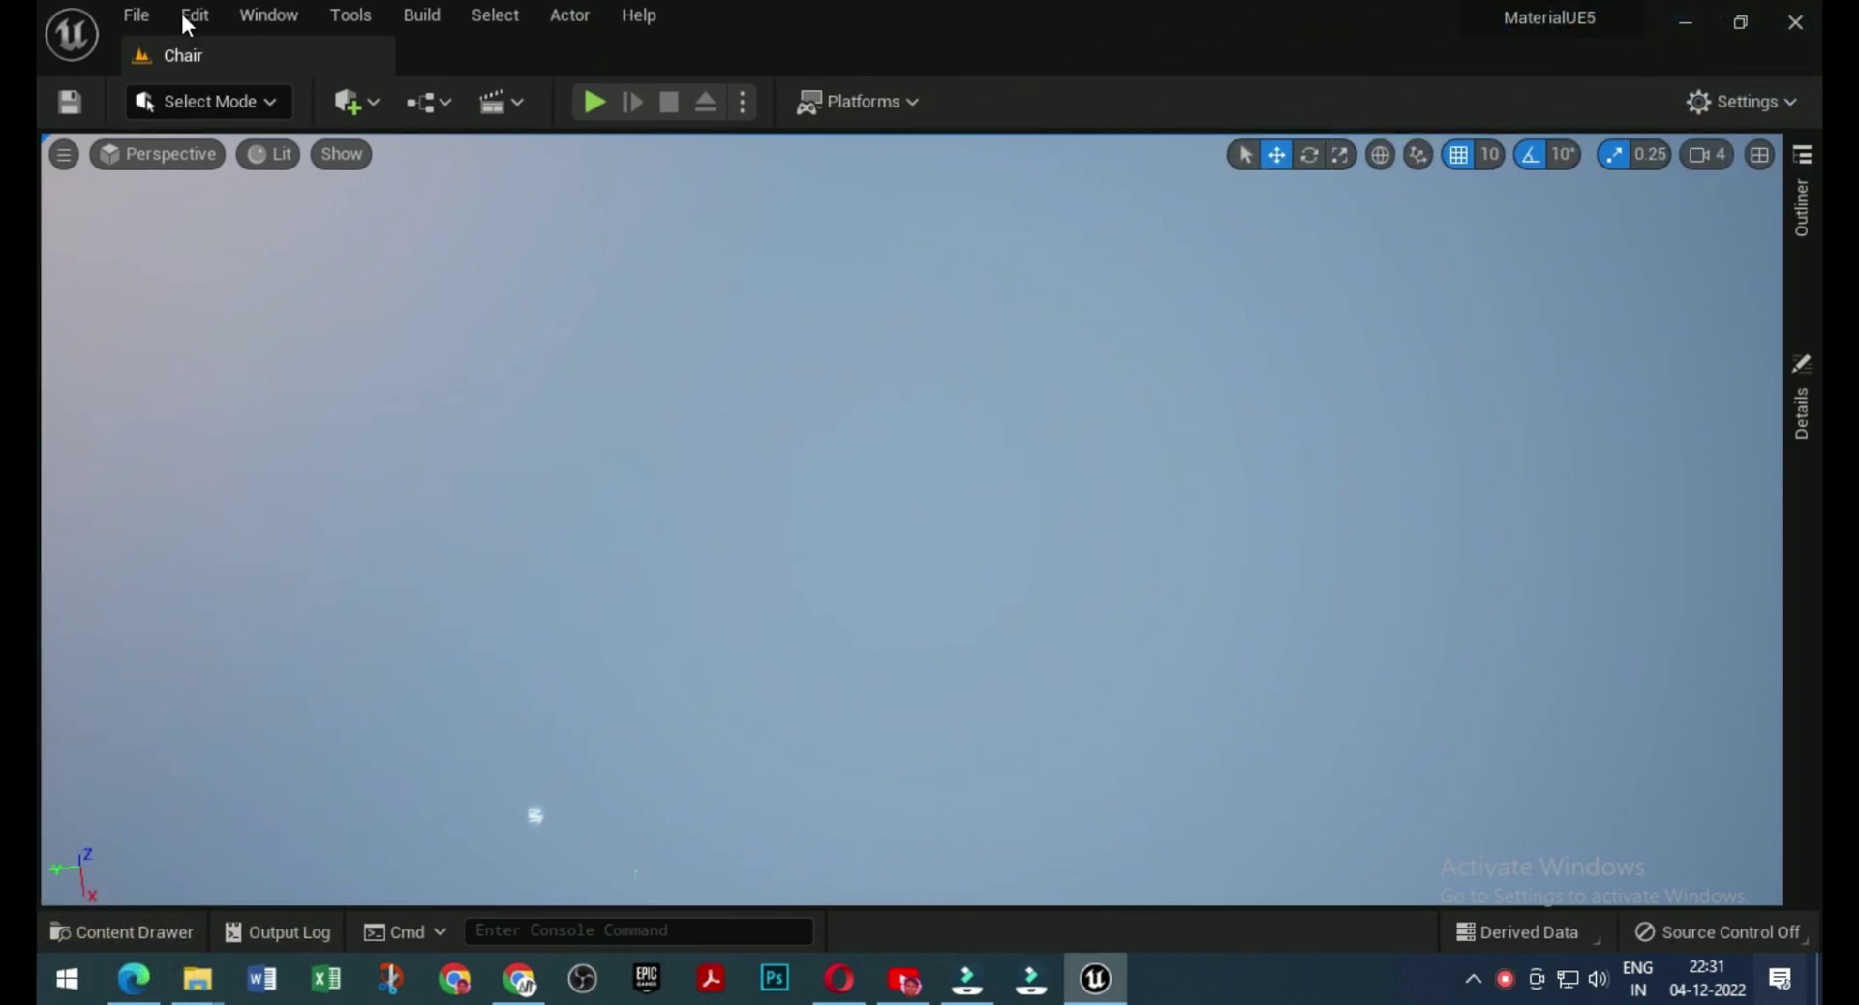
Open the plugin list and search it for "land"
{"action": "left_click", "coordinate": [193, 16]}
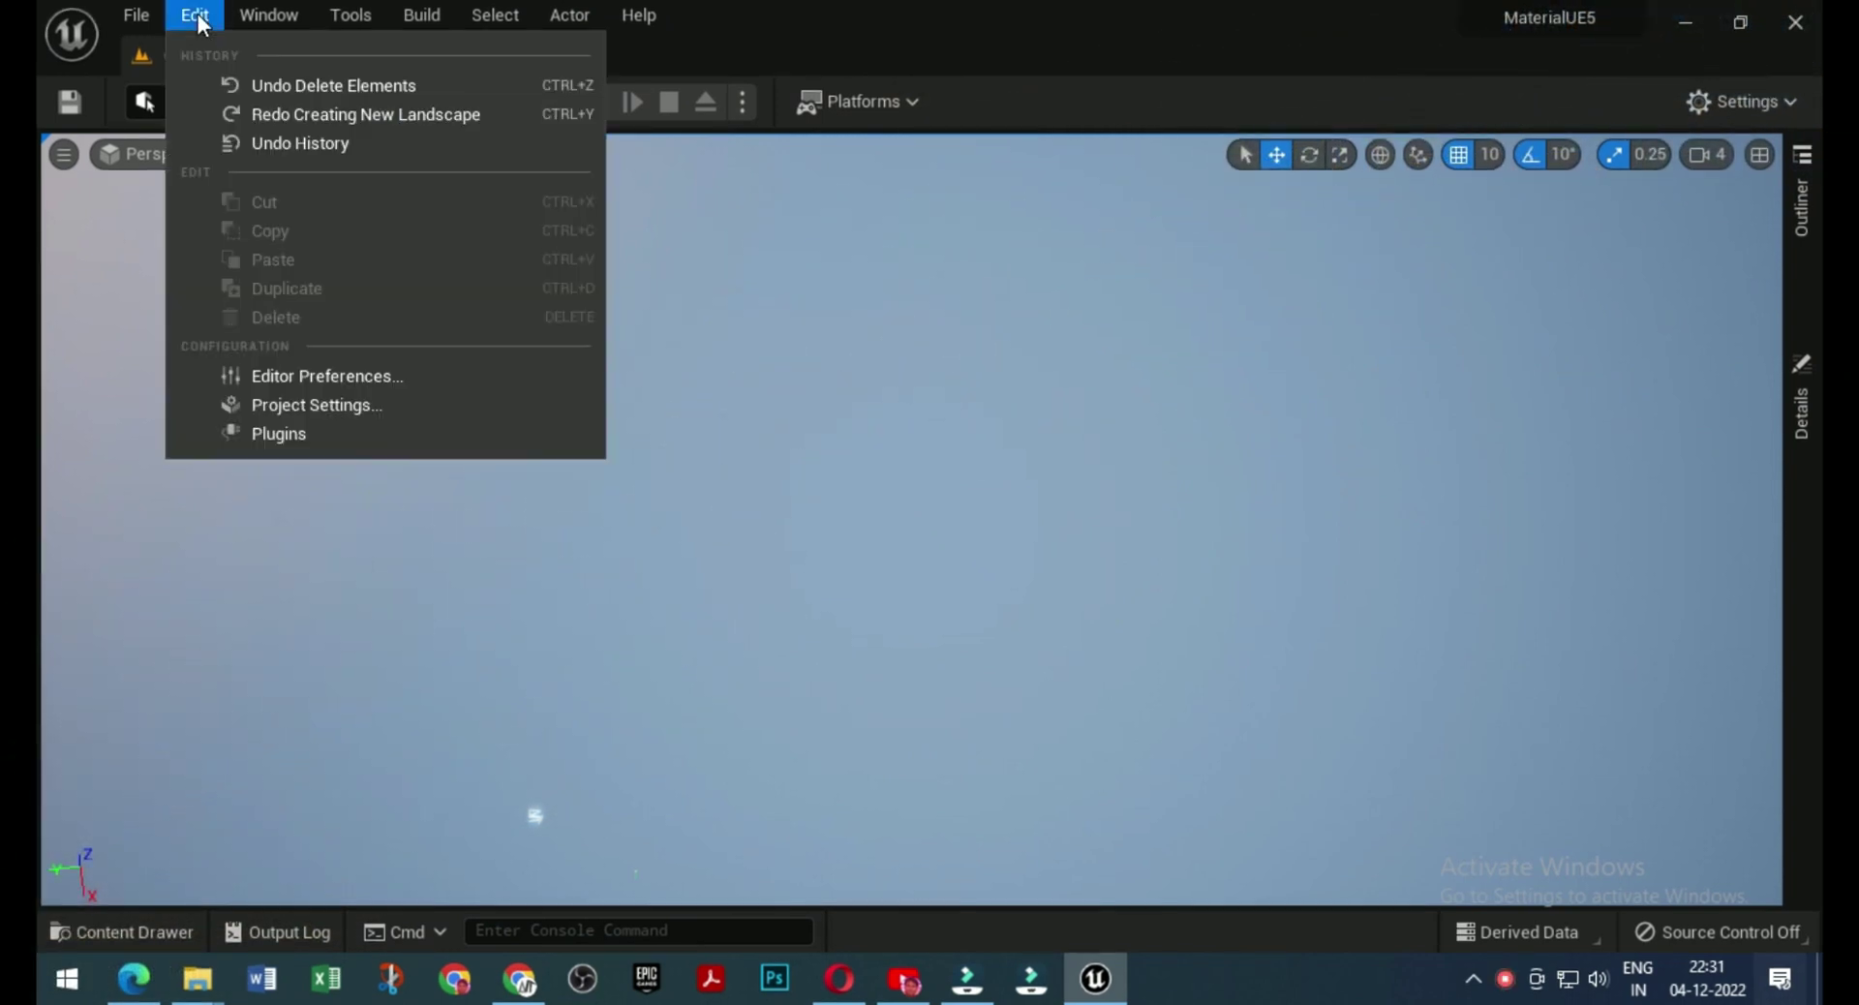
{"action": "left_click", "coordinate": [257, 426]}
{"action": "left_click", "coordinate": [838, 106]}
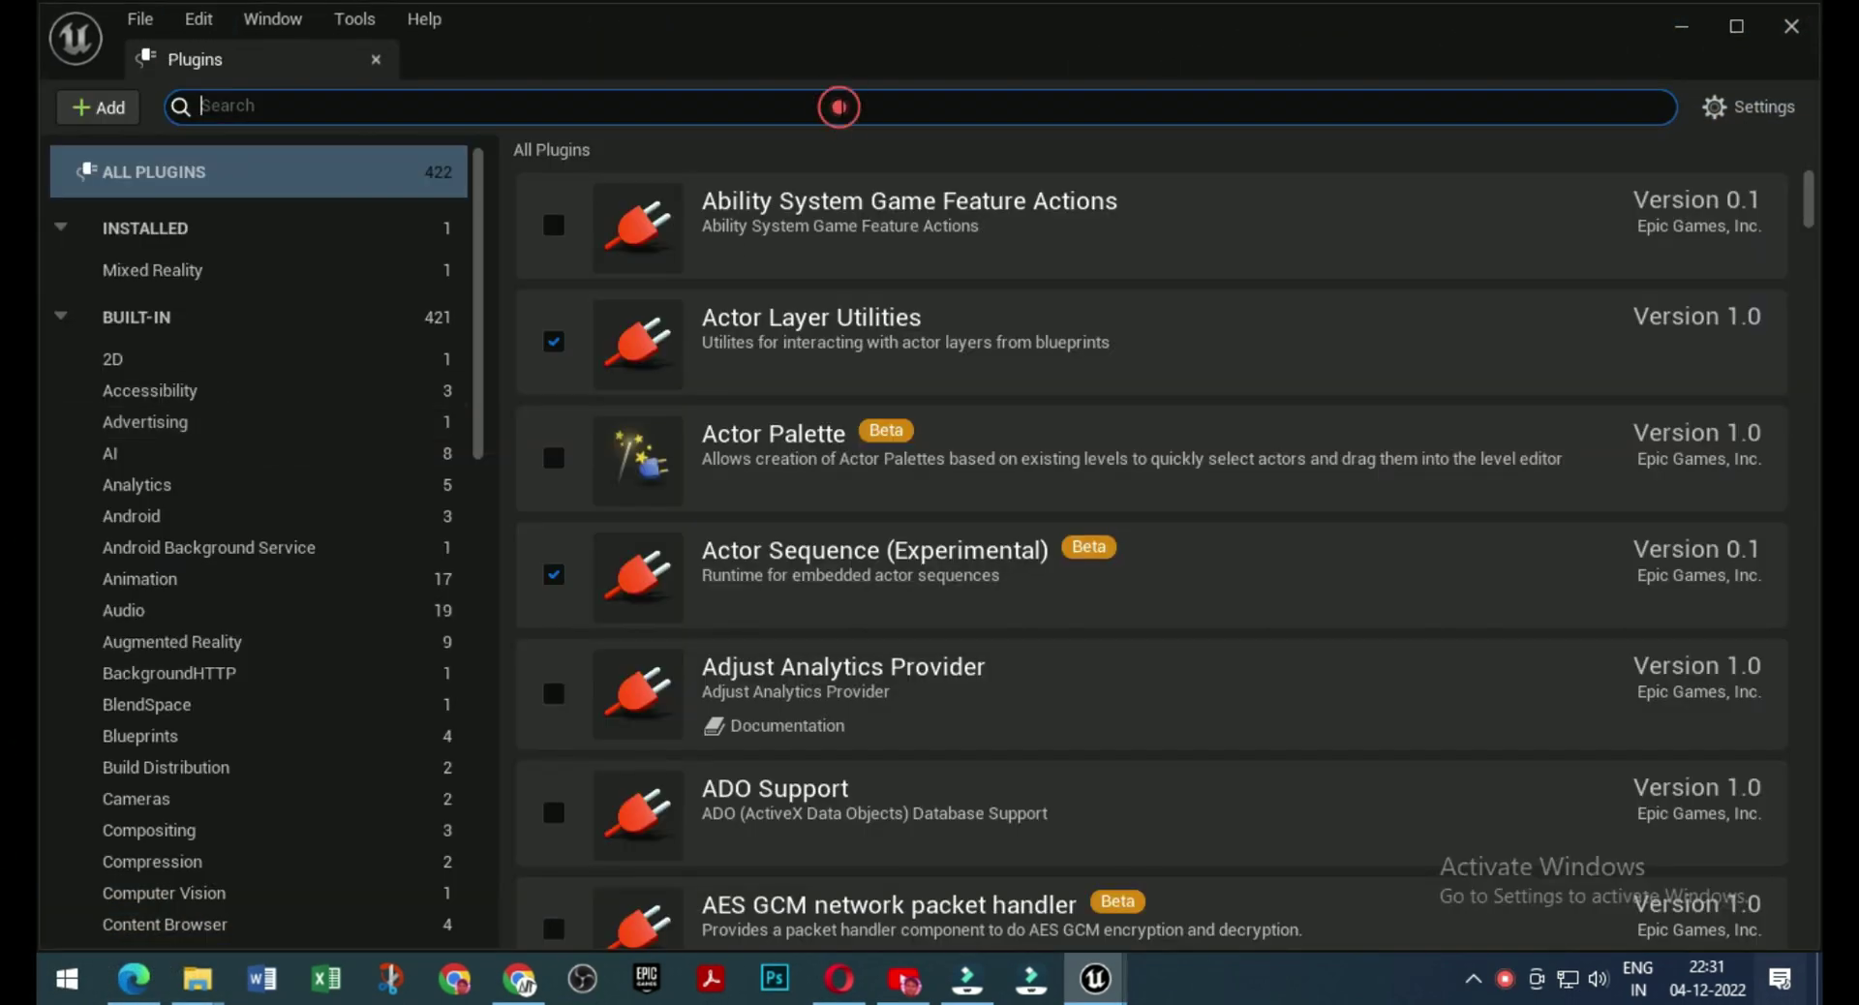
{"action": "type", "text": "land"}
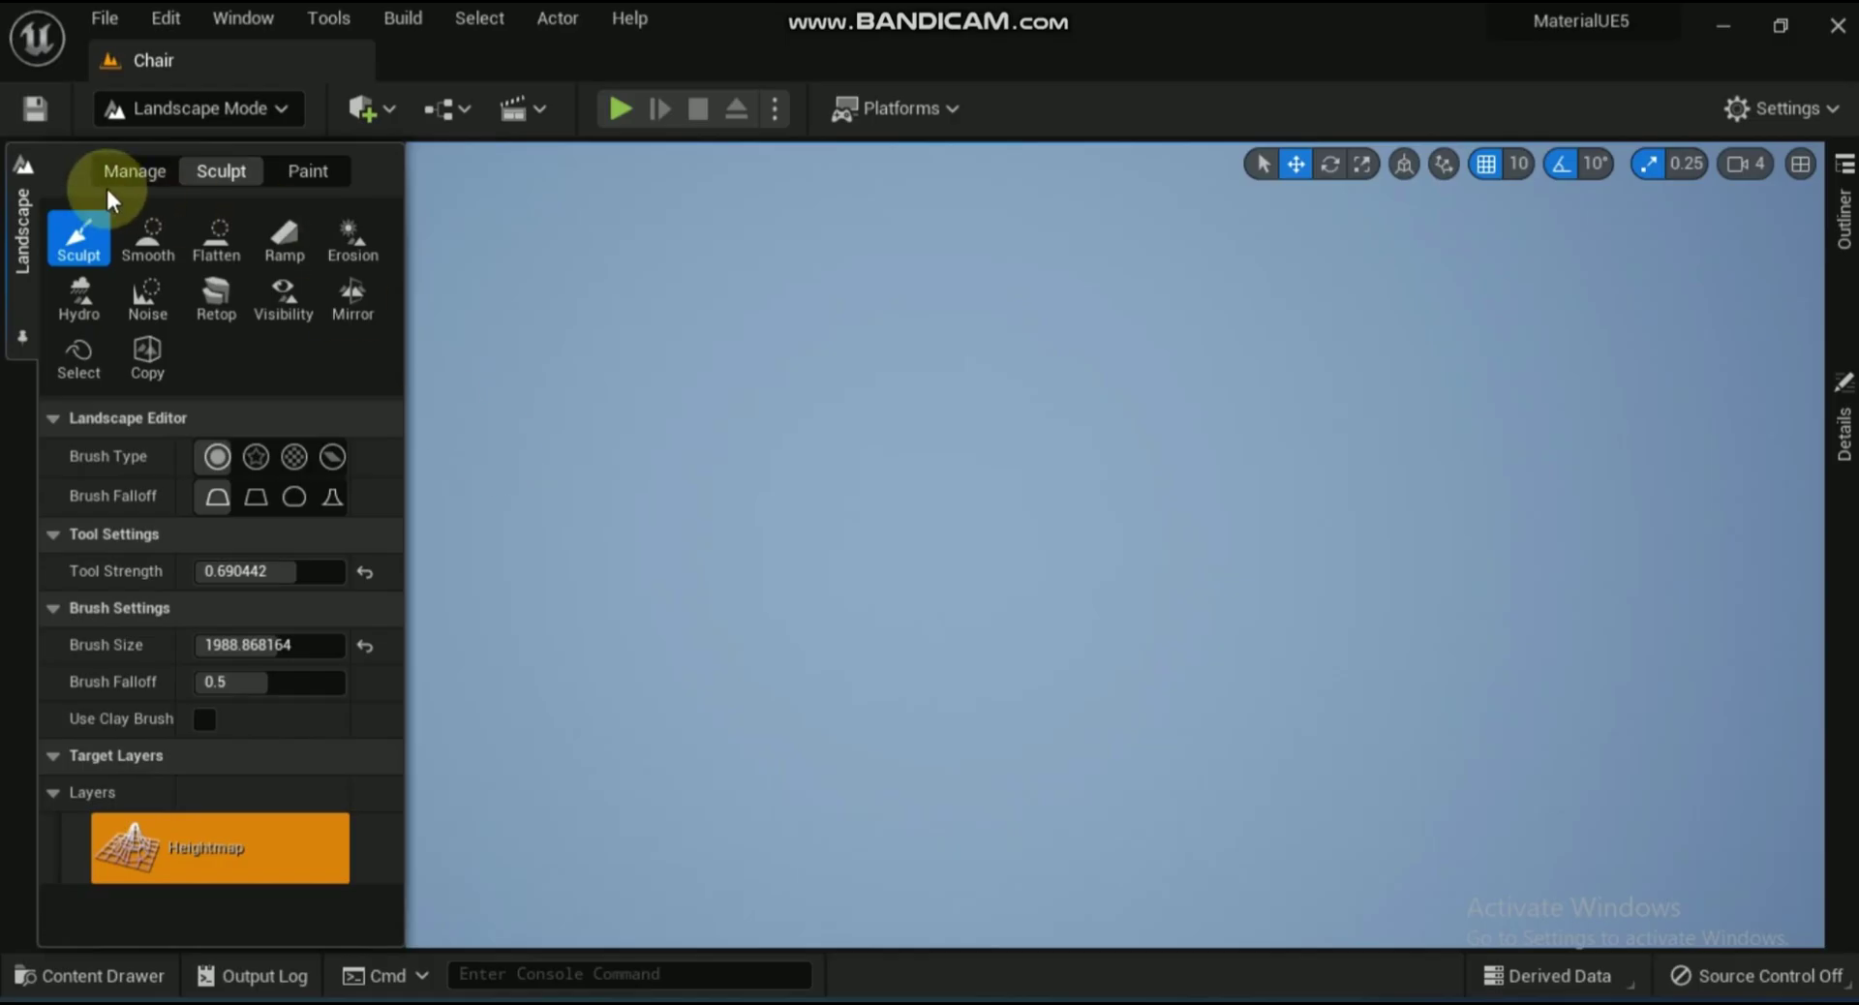
Start a new landscape in Landscape Mode and enable edit layers for it
{"action": "left_click", "coordinate": [124, 172]}
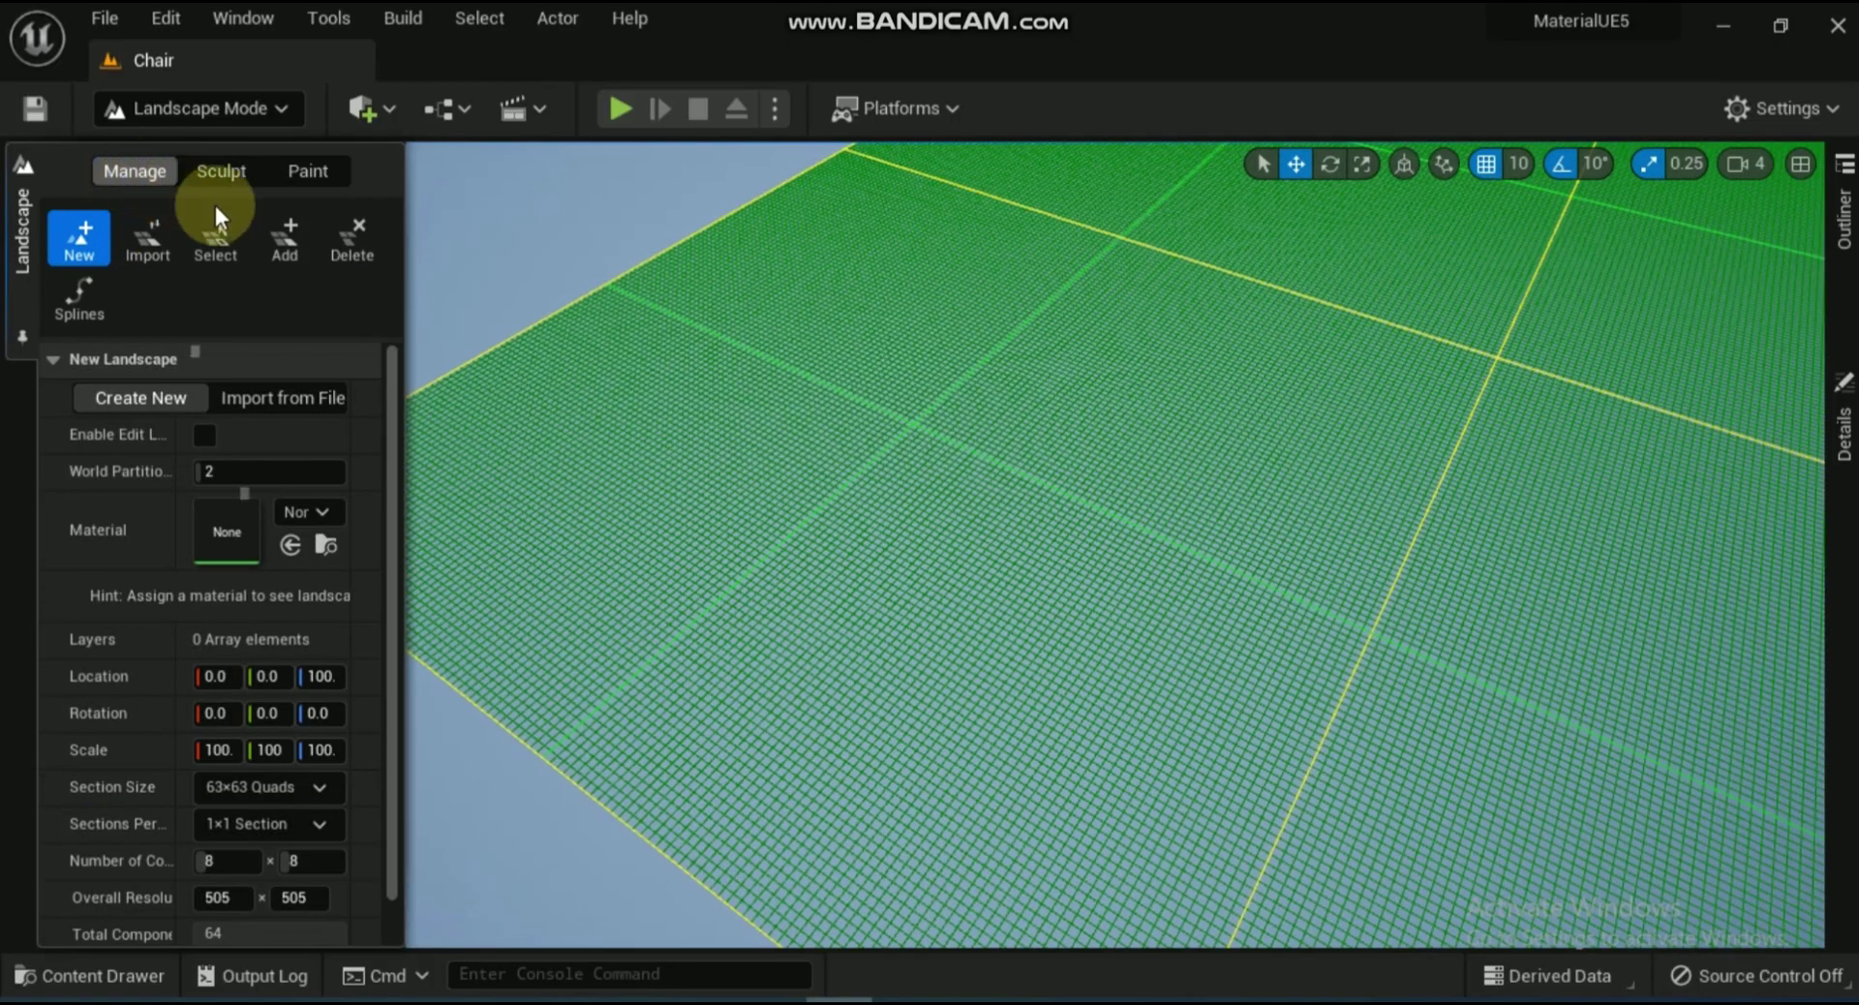
{"action": "left_click", "coordinate": [589, 477]}
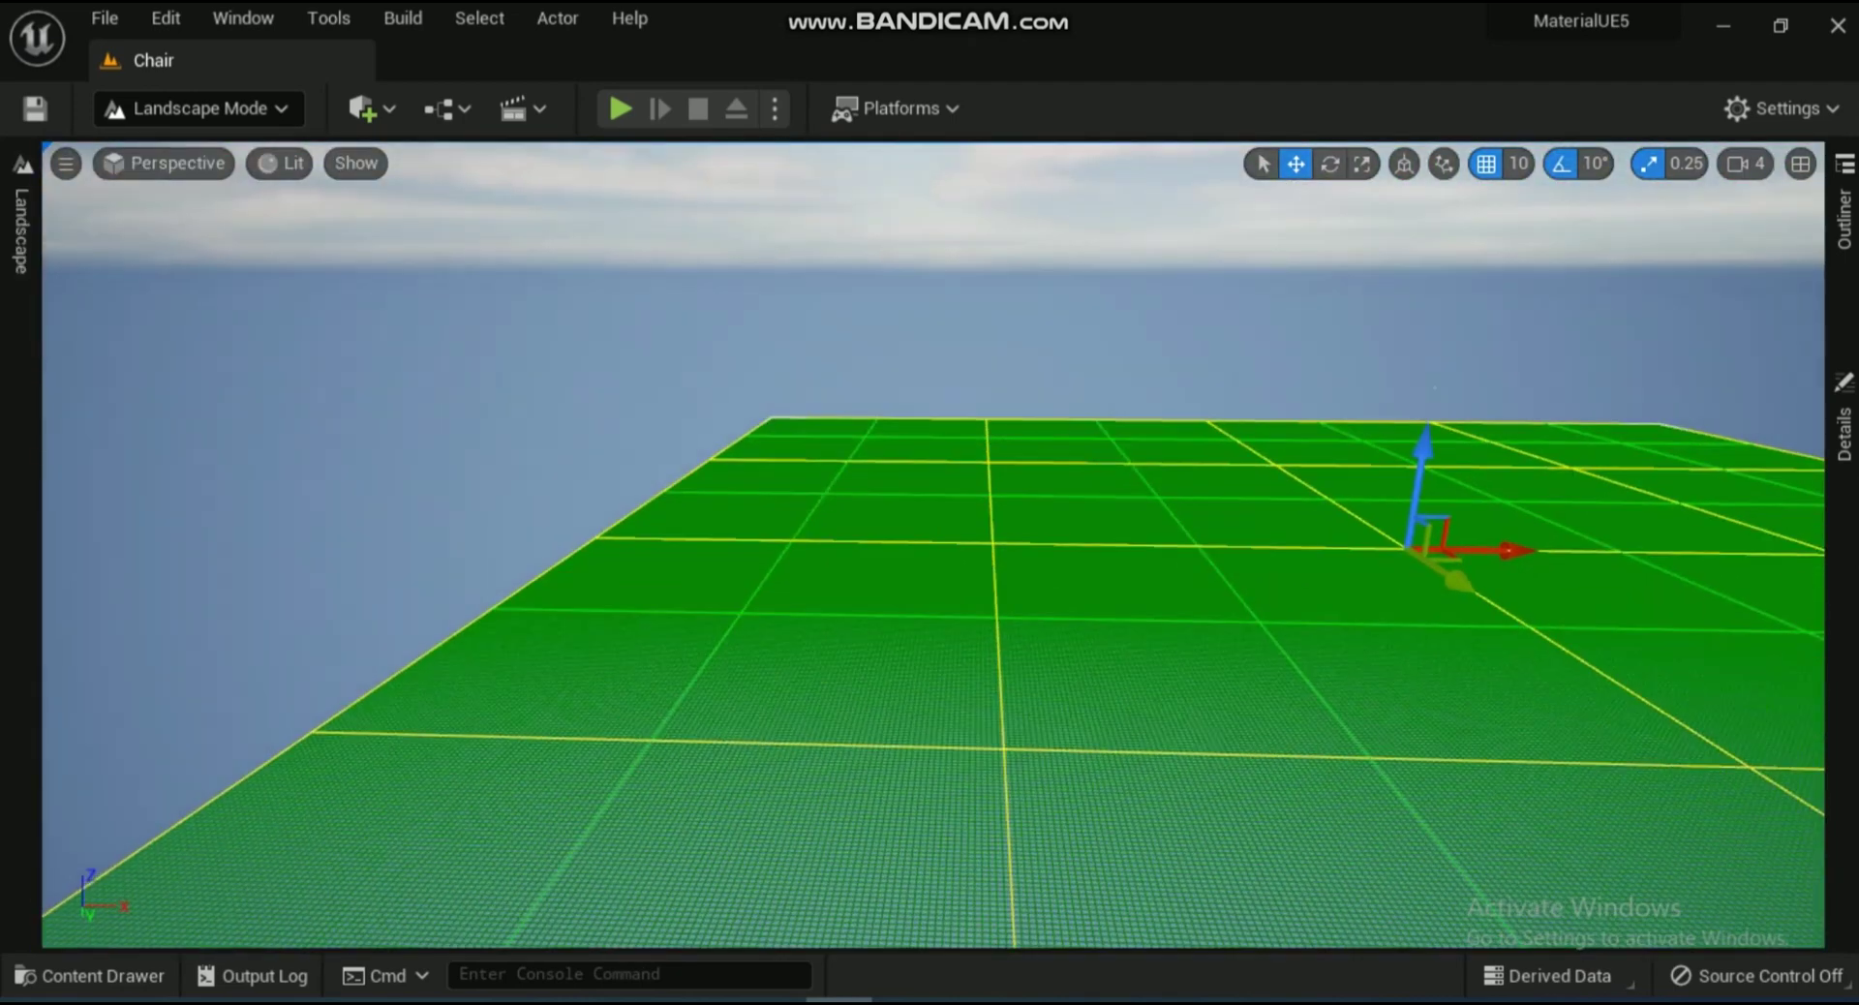
{"action": "right_click_drag", "start_coordinate": [934, 544], "coordinate": [1159, 683]}
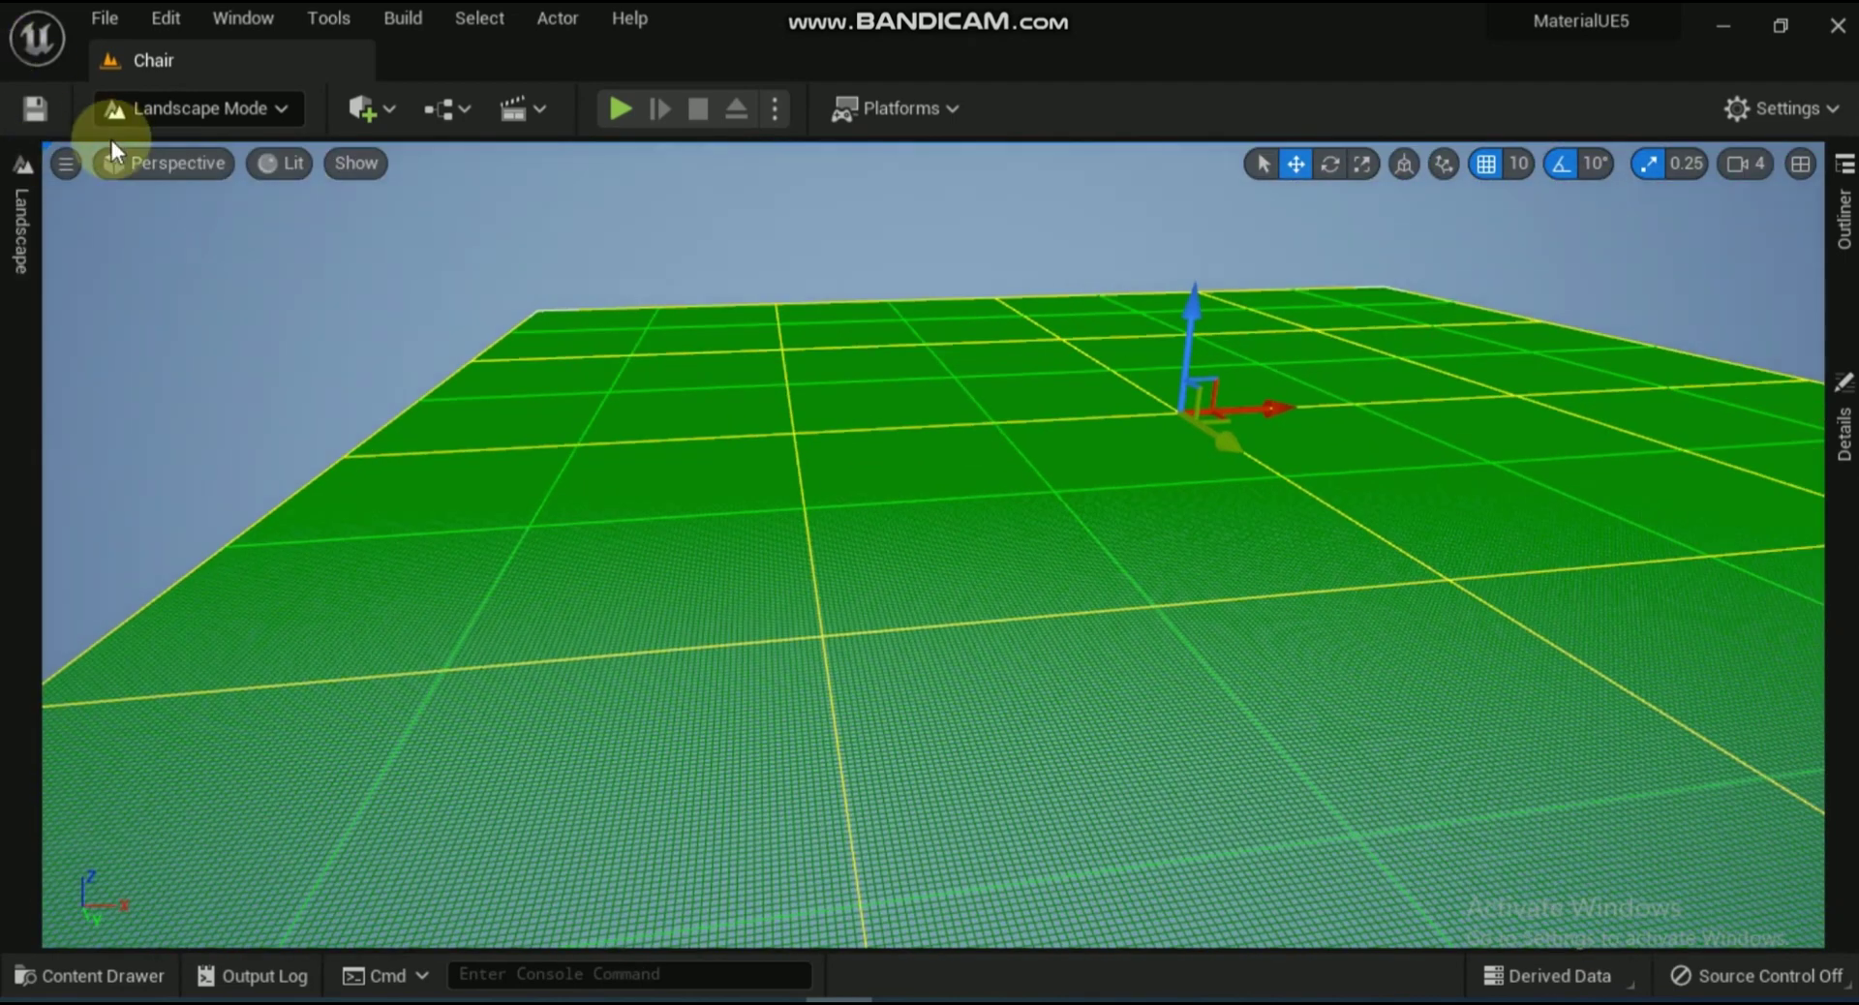
{"action": "left_click", "coordinate": [24, 168]}
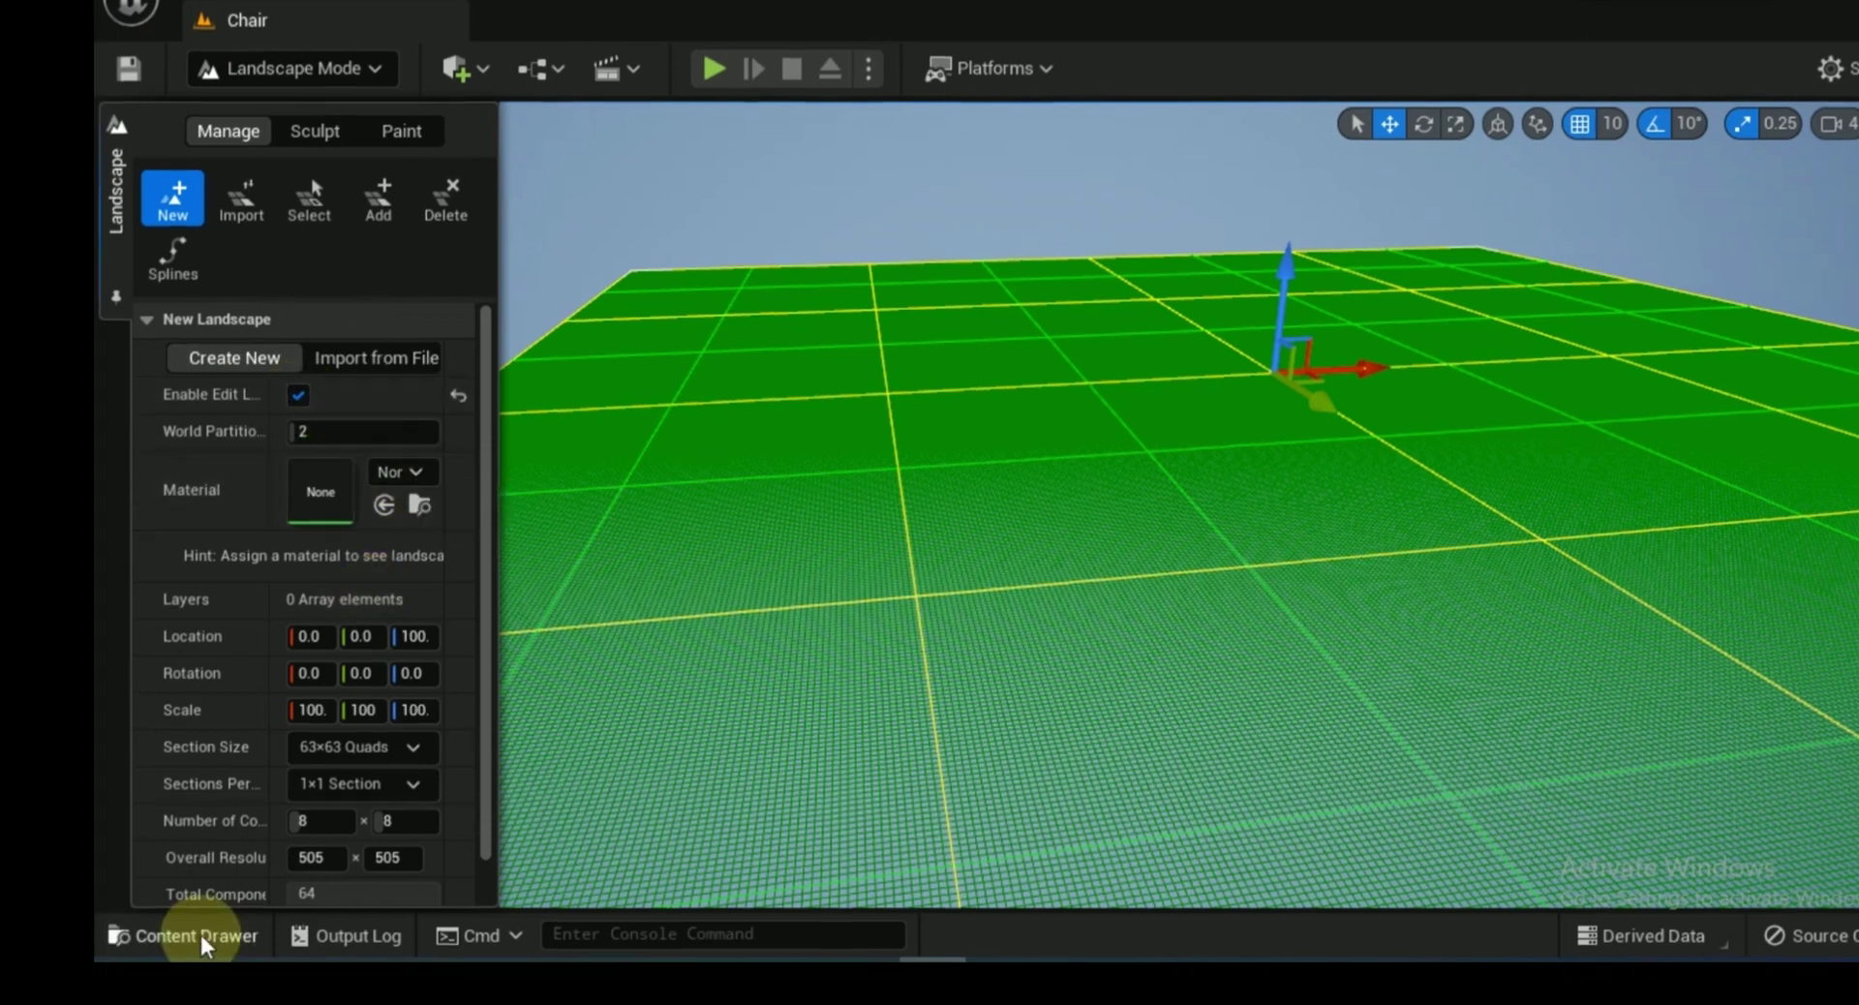
Assign a landscape material from the project content to the new landscape and create it
{"action": "left_click", "coordinate": [107, 975]}
{"action": "left_click", "coordinate": [530, 712]}
{"action": "left_click", "coordinate": [241, 320]}
{"action": "left_click", "coordinate": [114, 124]}
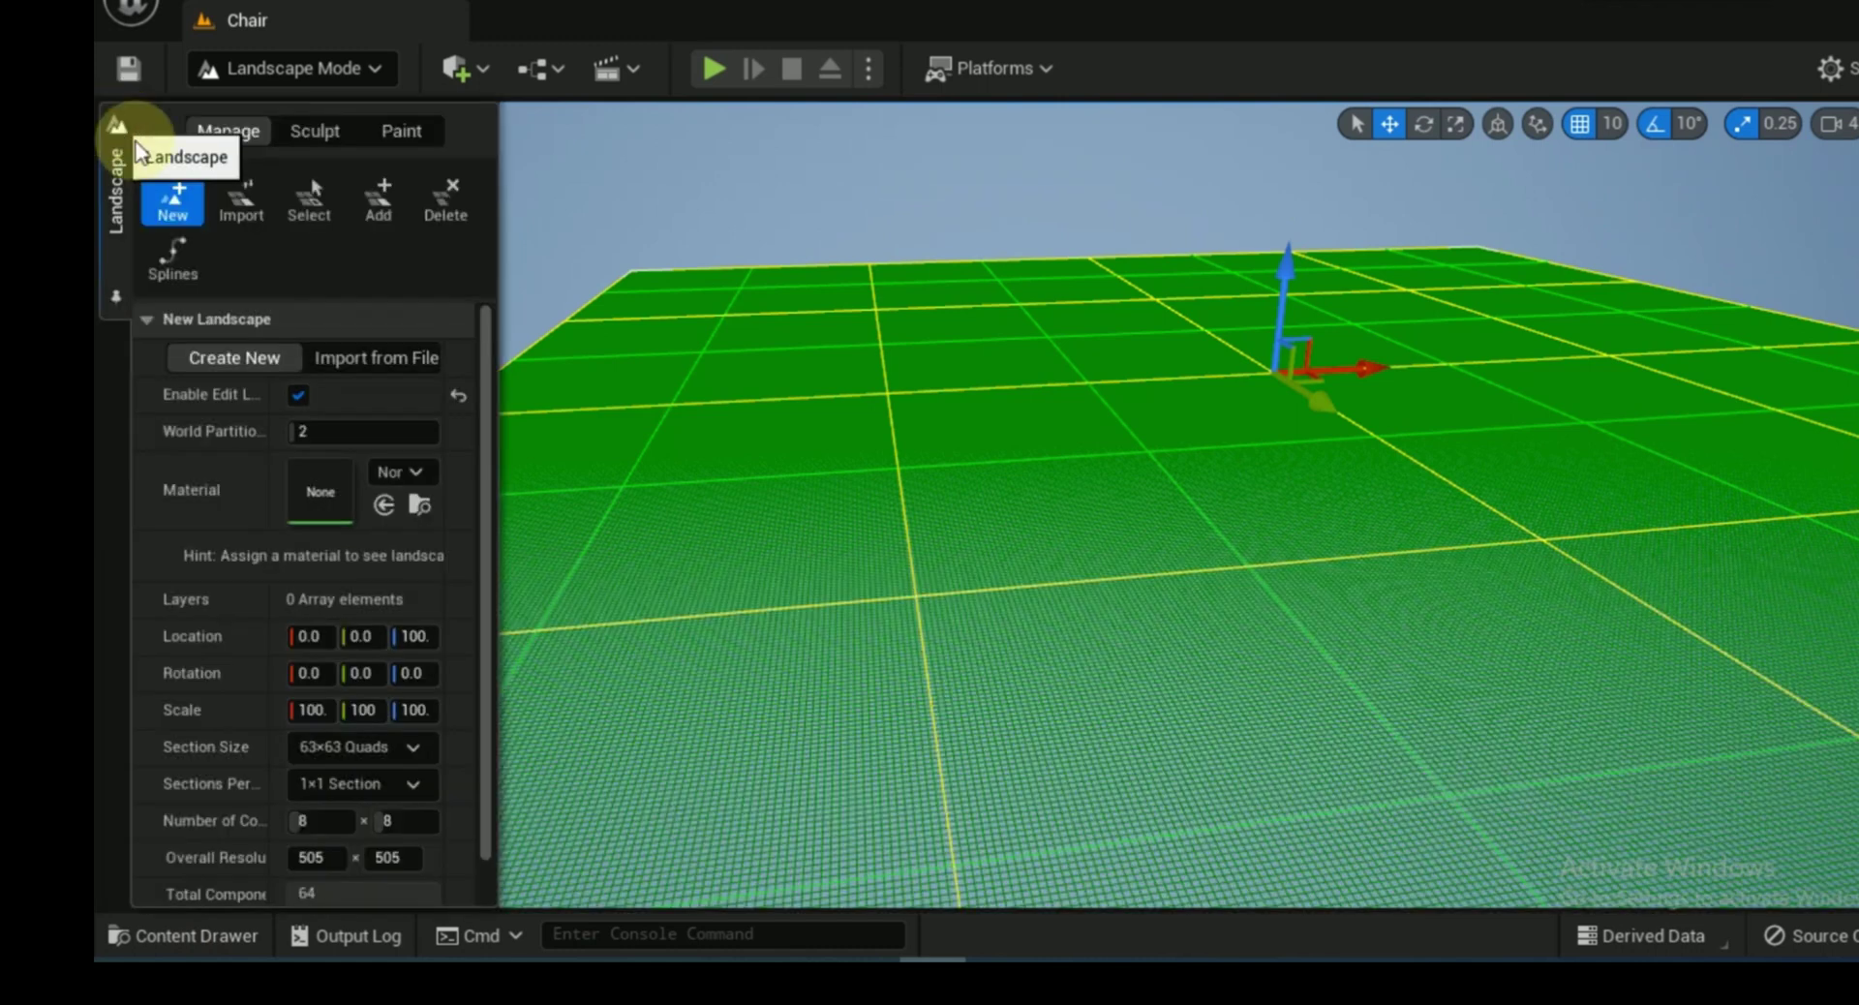
{"action": "left_click", "coordinate": [384, 504]}
{"action": "left_click", "coordinate": [395, 880]}
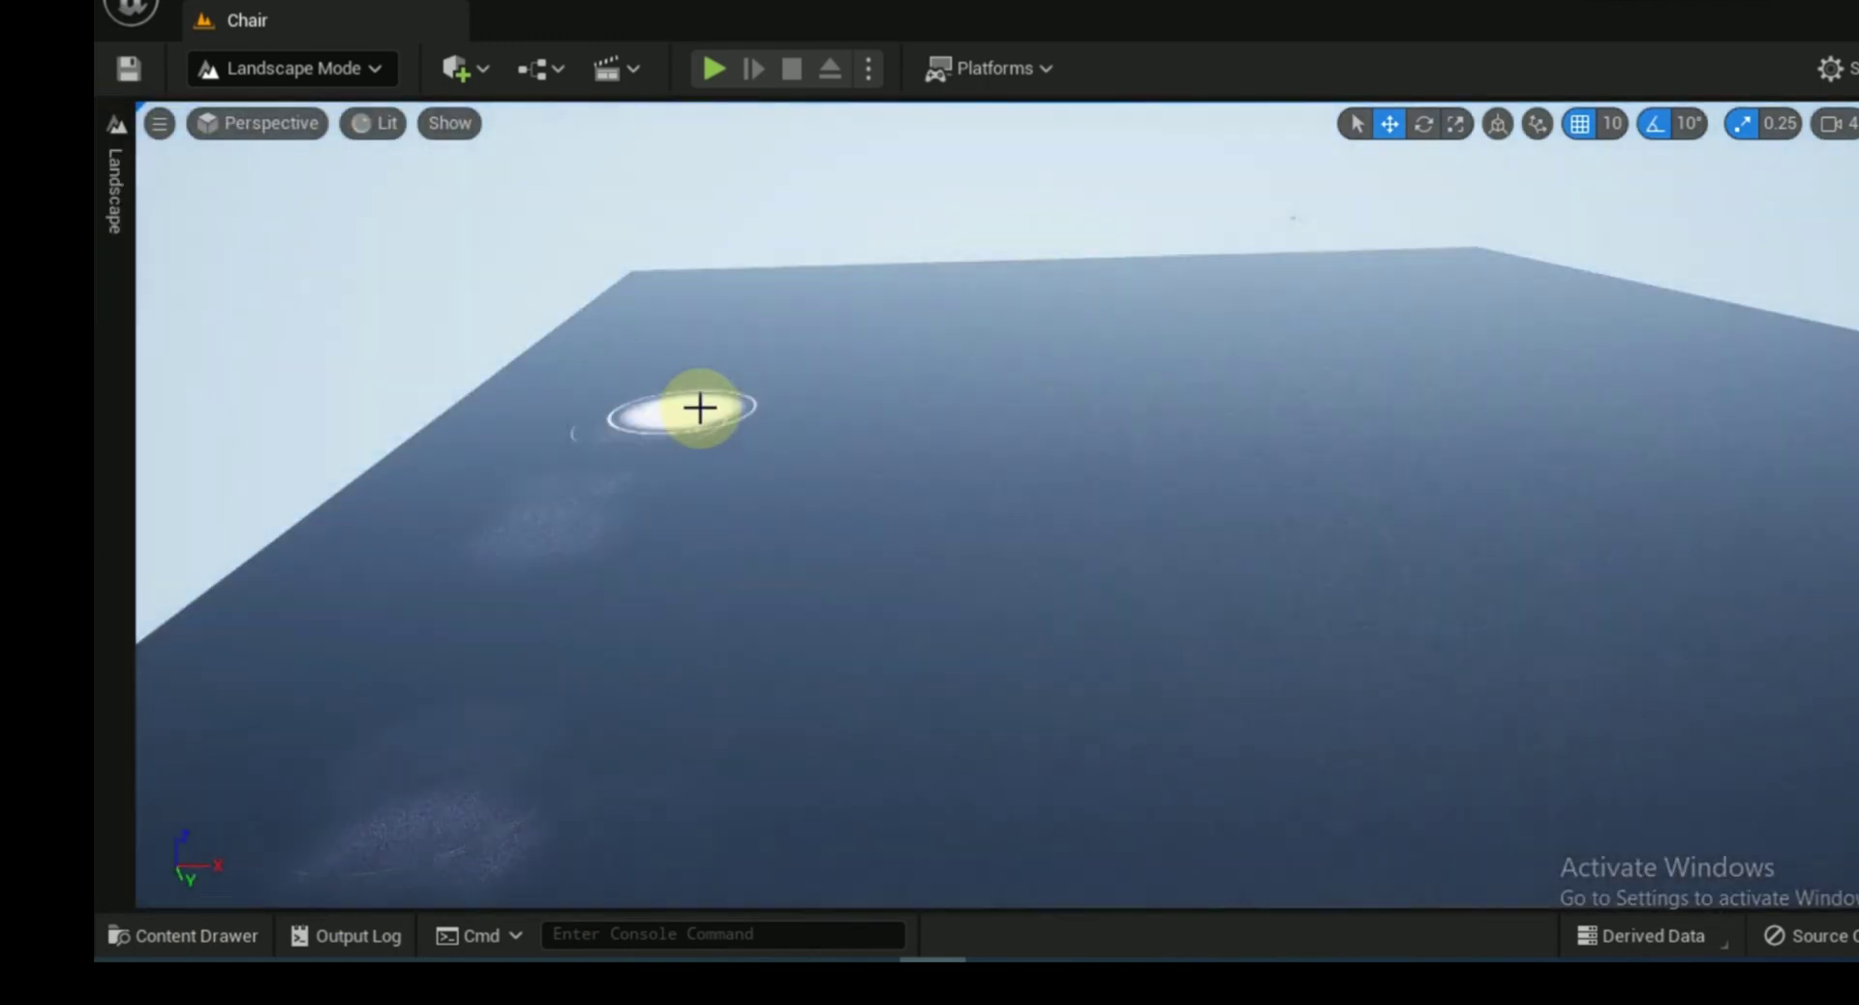
Sculpt a small mound on the far left part of the new landscape
{"action": "left_click_drag", "start_coordinate": [823, 490], "coordinate": [830, 493]}
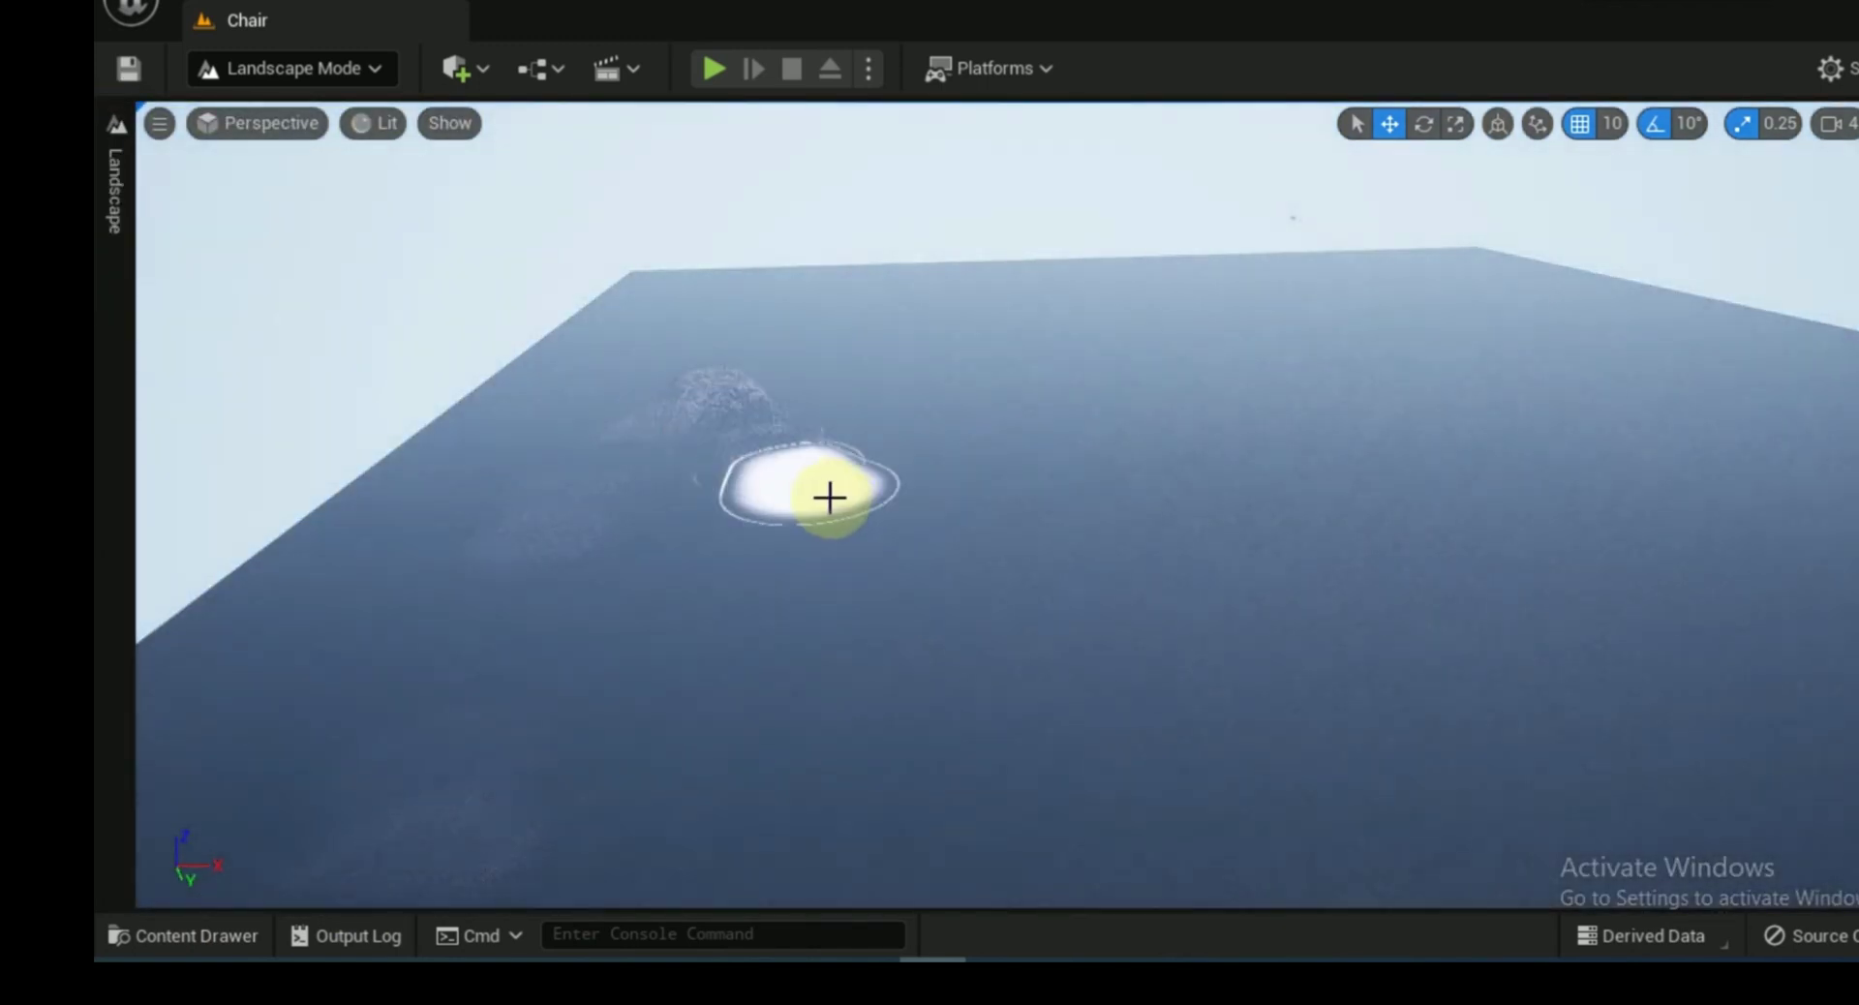
Create a layer info object for the Auto paint layer and save it as Auto_LayerInfo in Chair_sharedassets
{"action": "left_click", "coordinate": [115, 124]}
{"action": "left_click", "coordinate": [401, 131]}
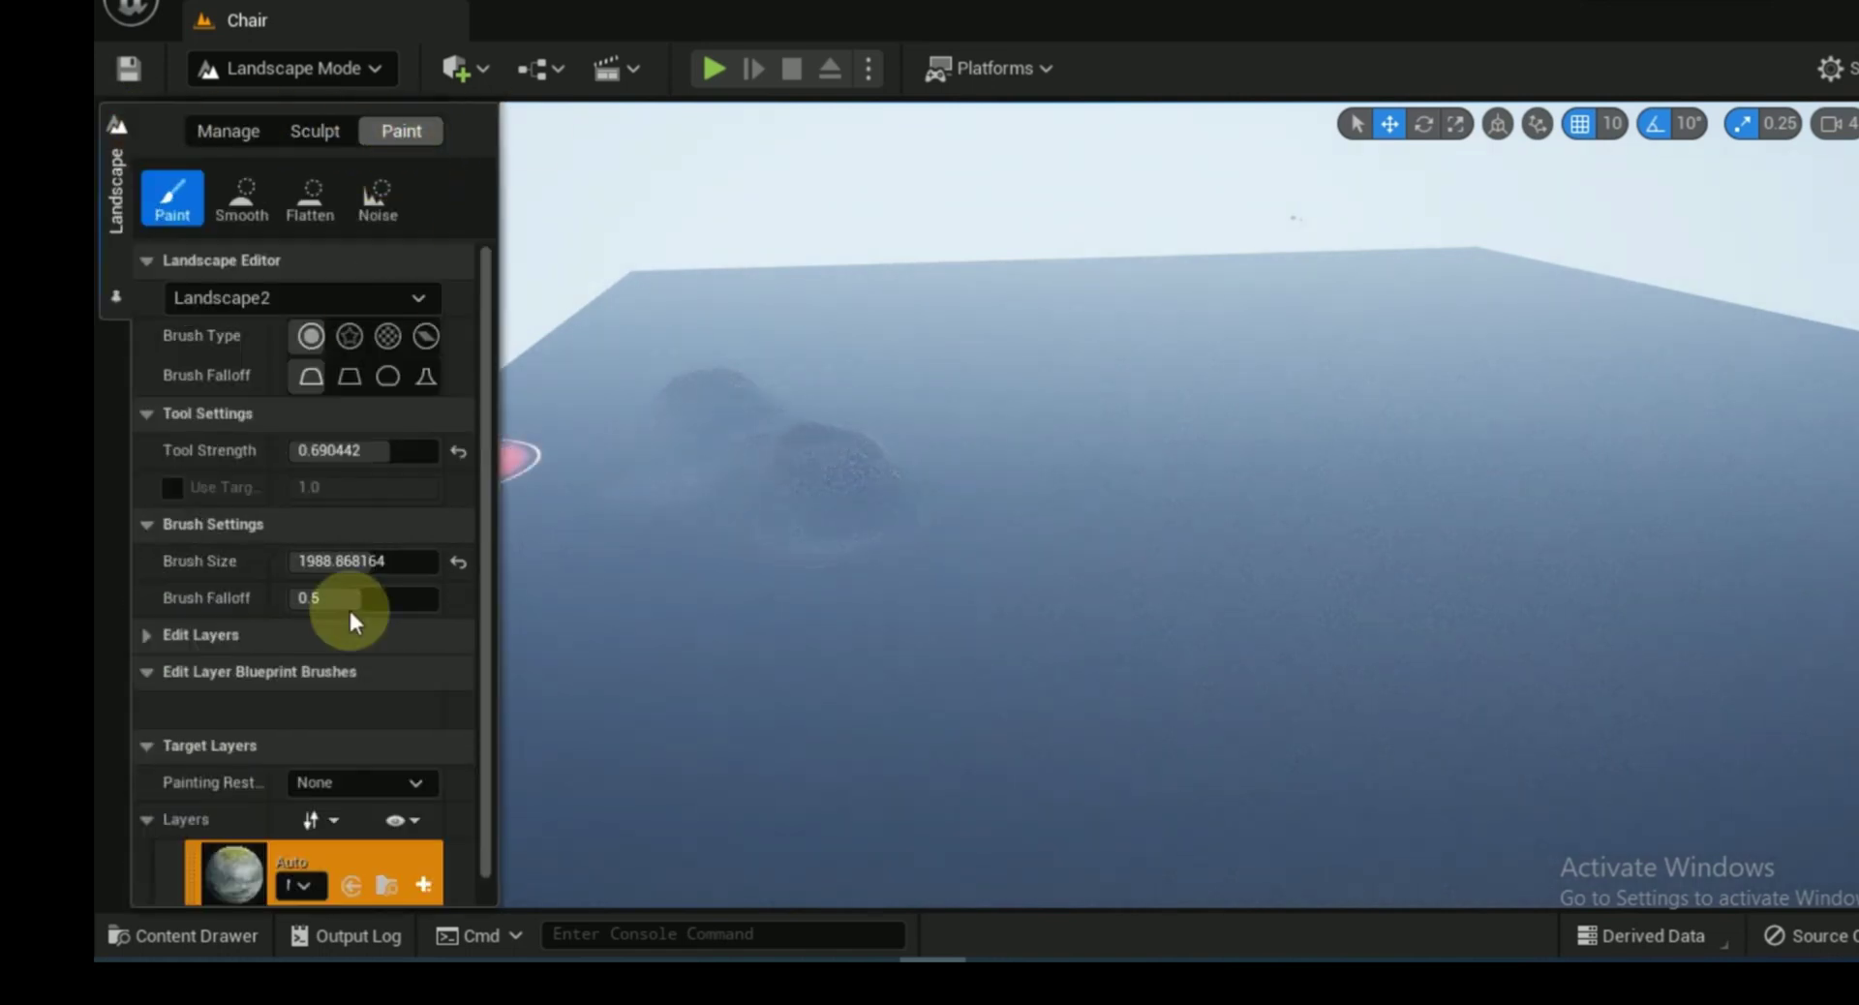
{"action": "left_click", "coordinate": [1274, 651]}
{"action": "left_click", "coordinate": [1352, 532]}
{"action": "left_click", "coordinate": [115, 189]}
{"action": "scroll", "coordinate": [461, 764], "scroll_direction": "down", "scroll_amount": 3}
{"action": "left_click", "coordinate": [420, 738]}
{"action": "left_click", "coordinate": [493, 776]}
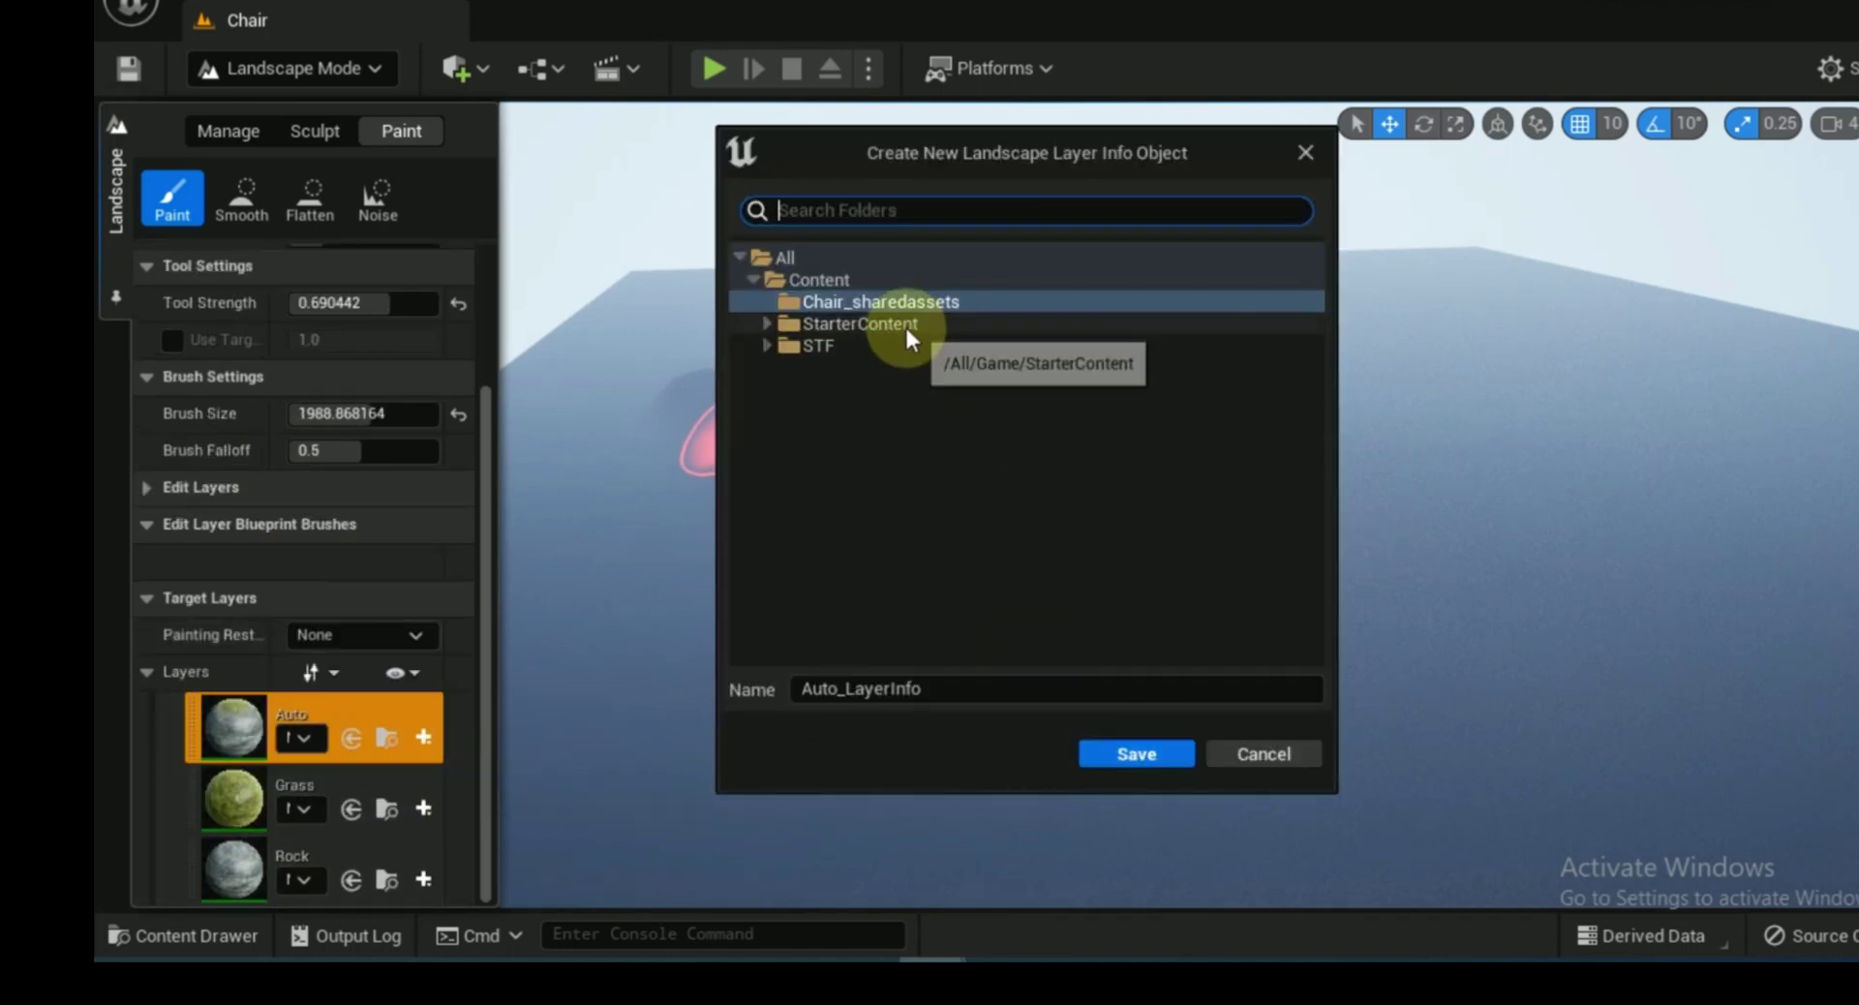
{"action": "left_click", "coordinate": [1128, 752]}
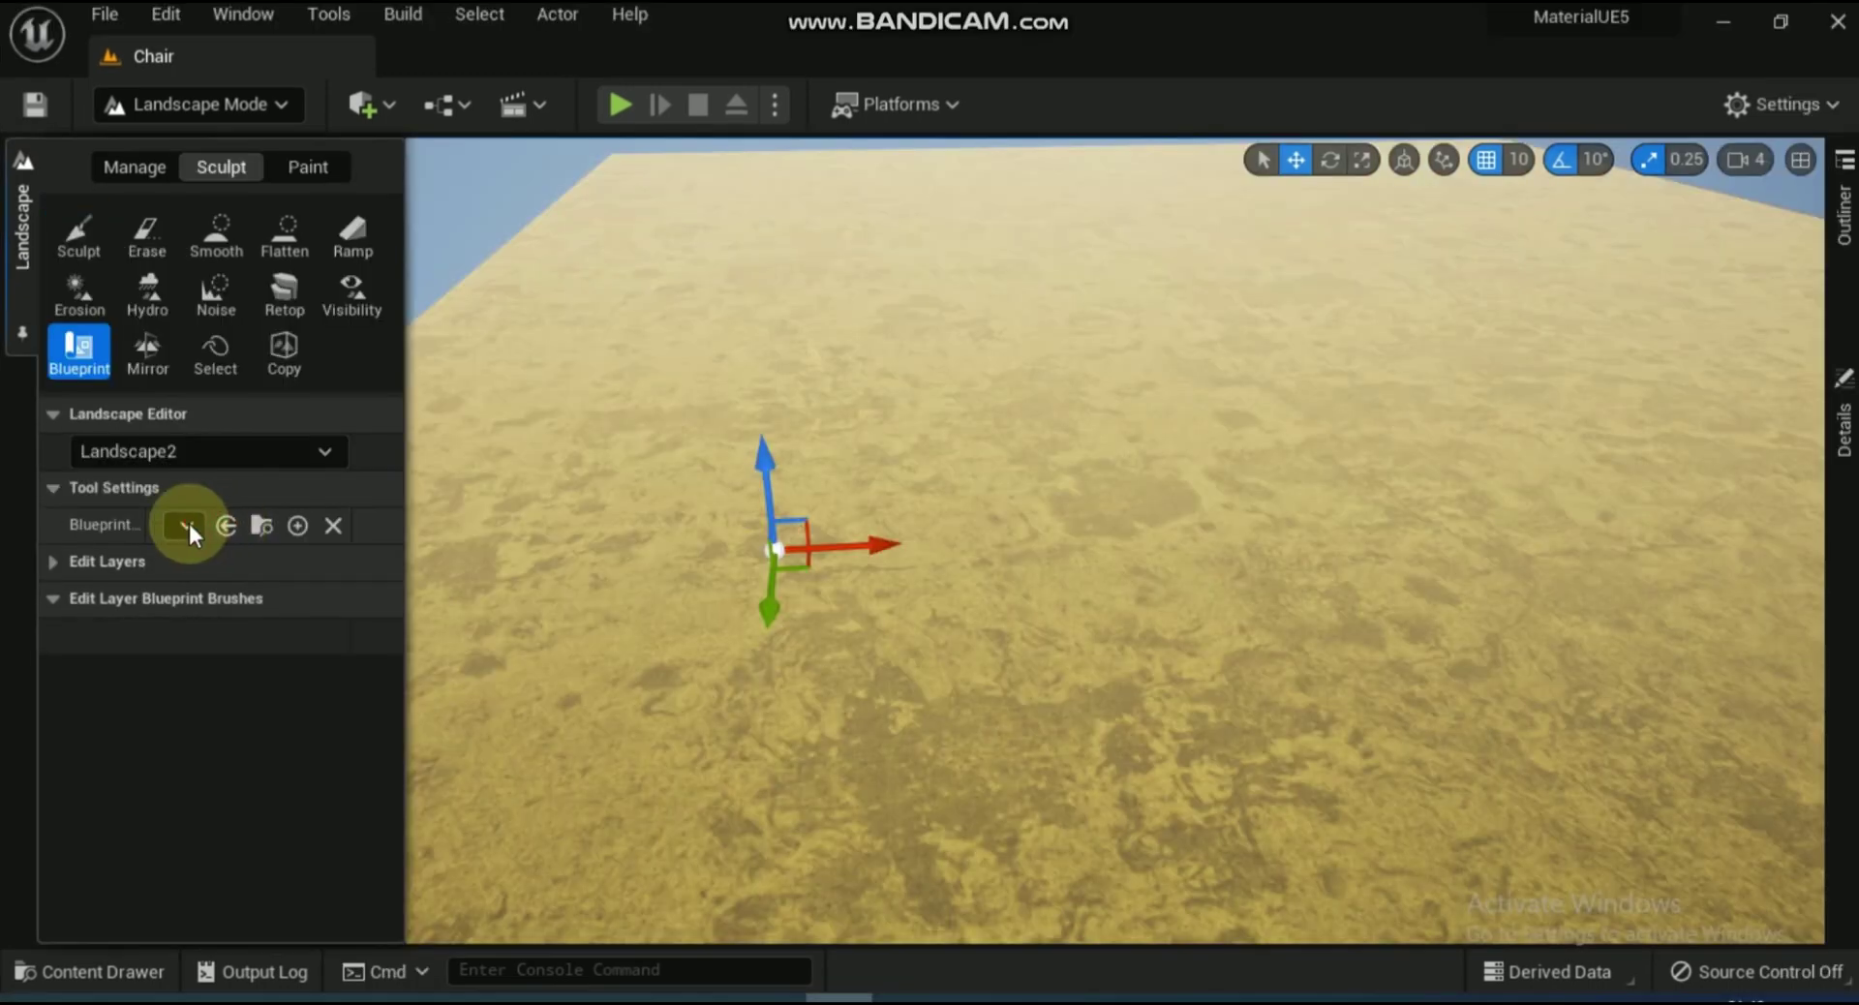
Place a CustomBrush_Landmass blueprint brush on the middle of the landscape
{"action": "left_click", "coordinate": [187, 524]}
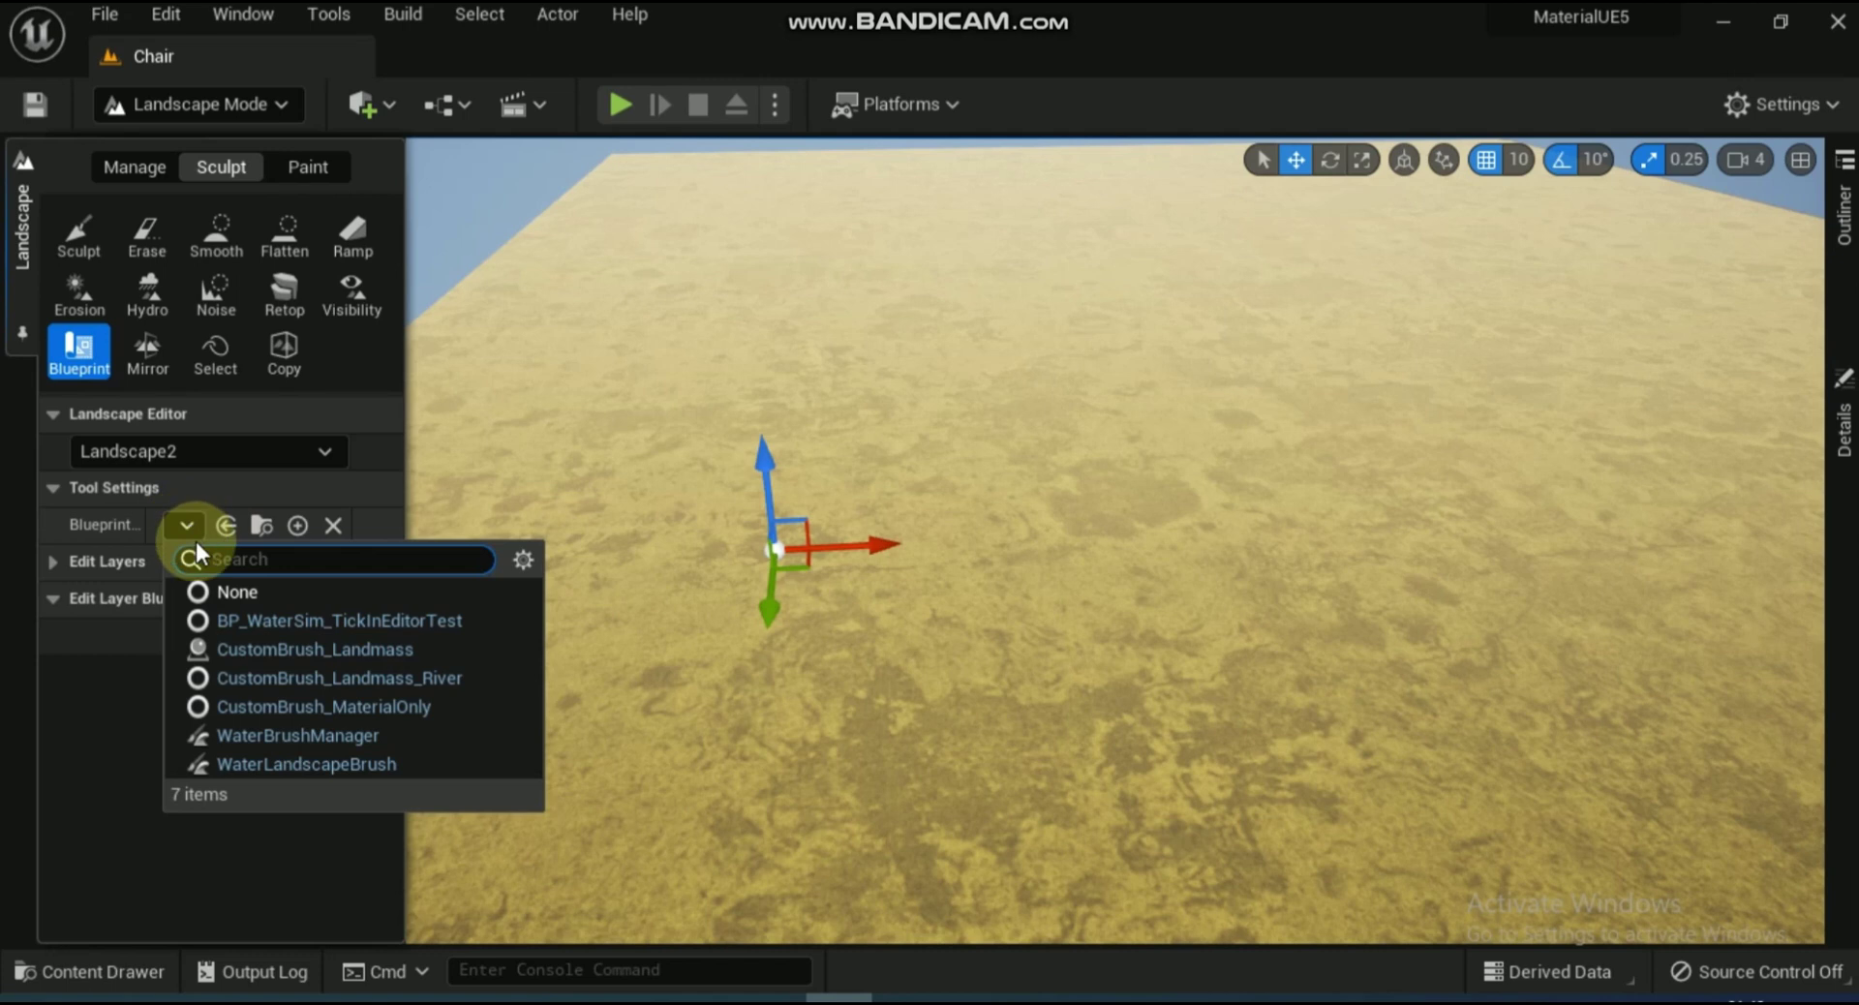
{"action": "left_click", "coordinate": [260, 650]}
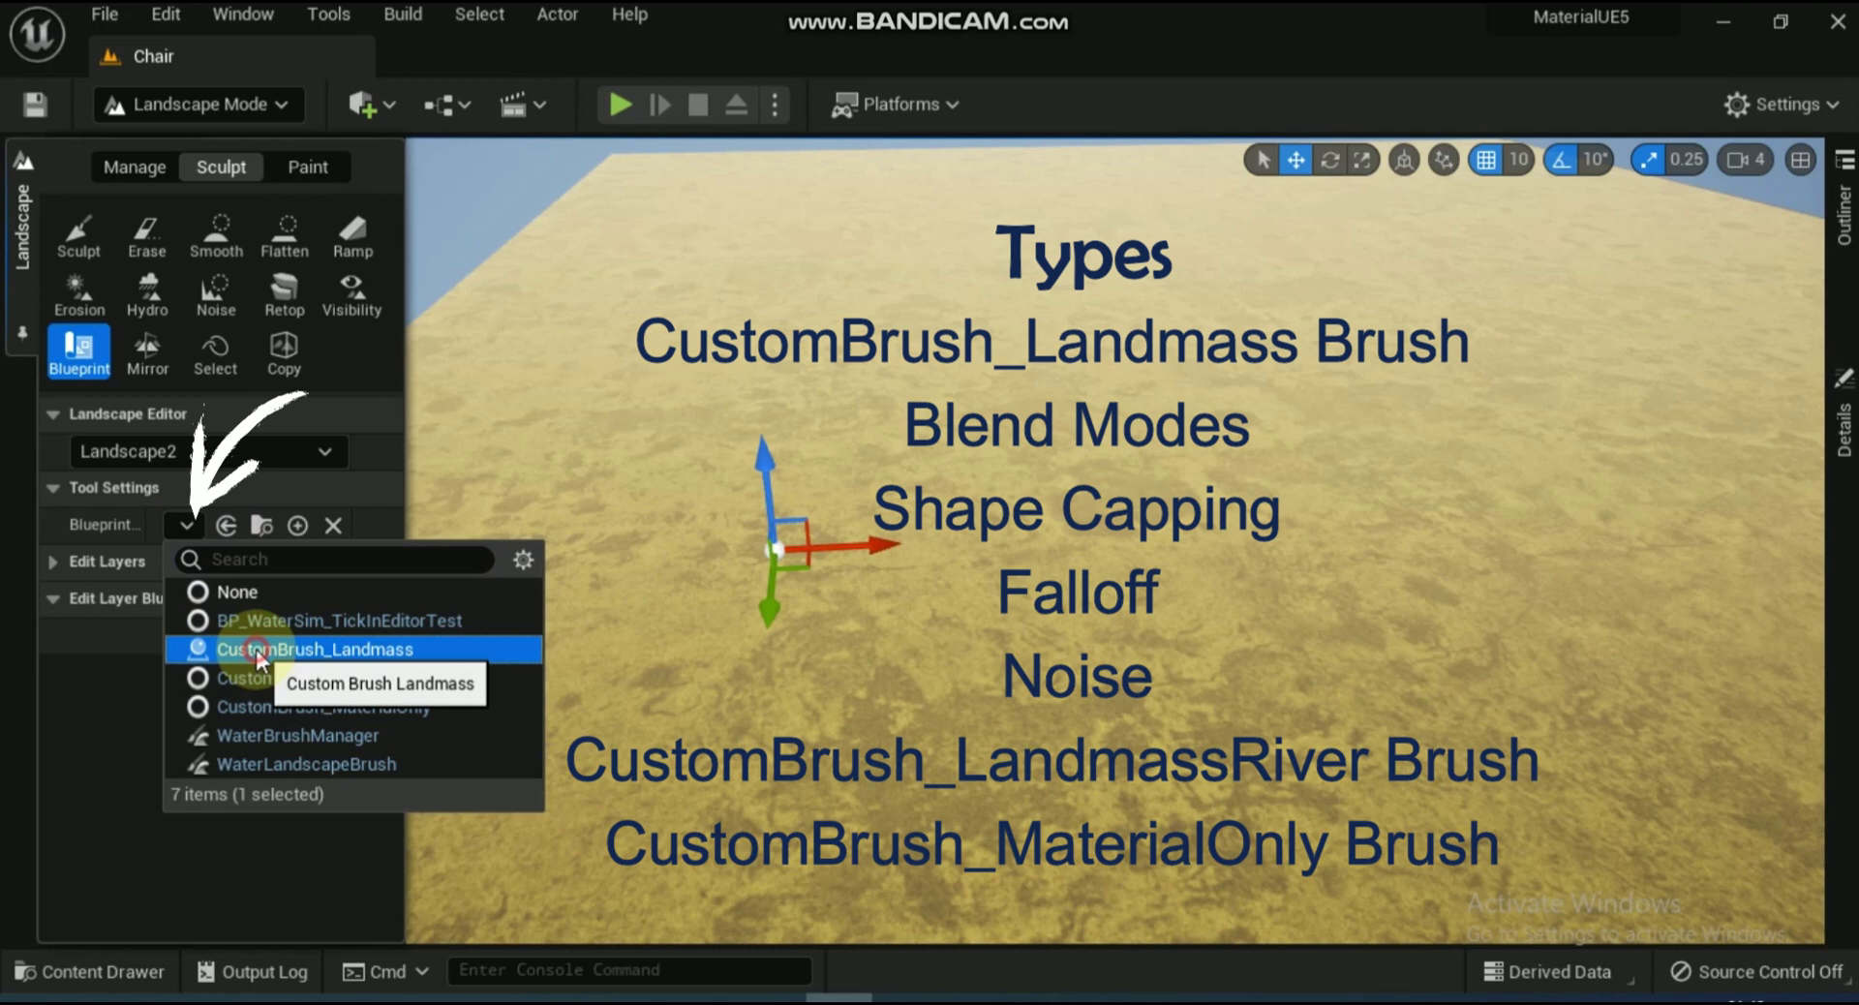
{"action": "left_click", "coordinate": [260, 651]}
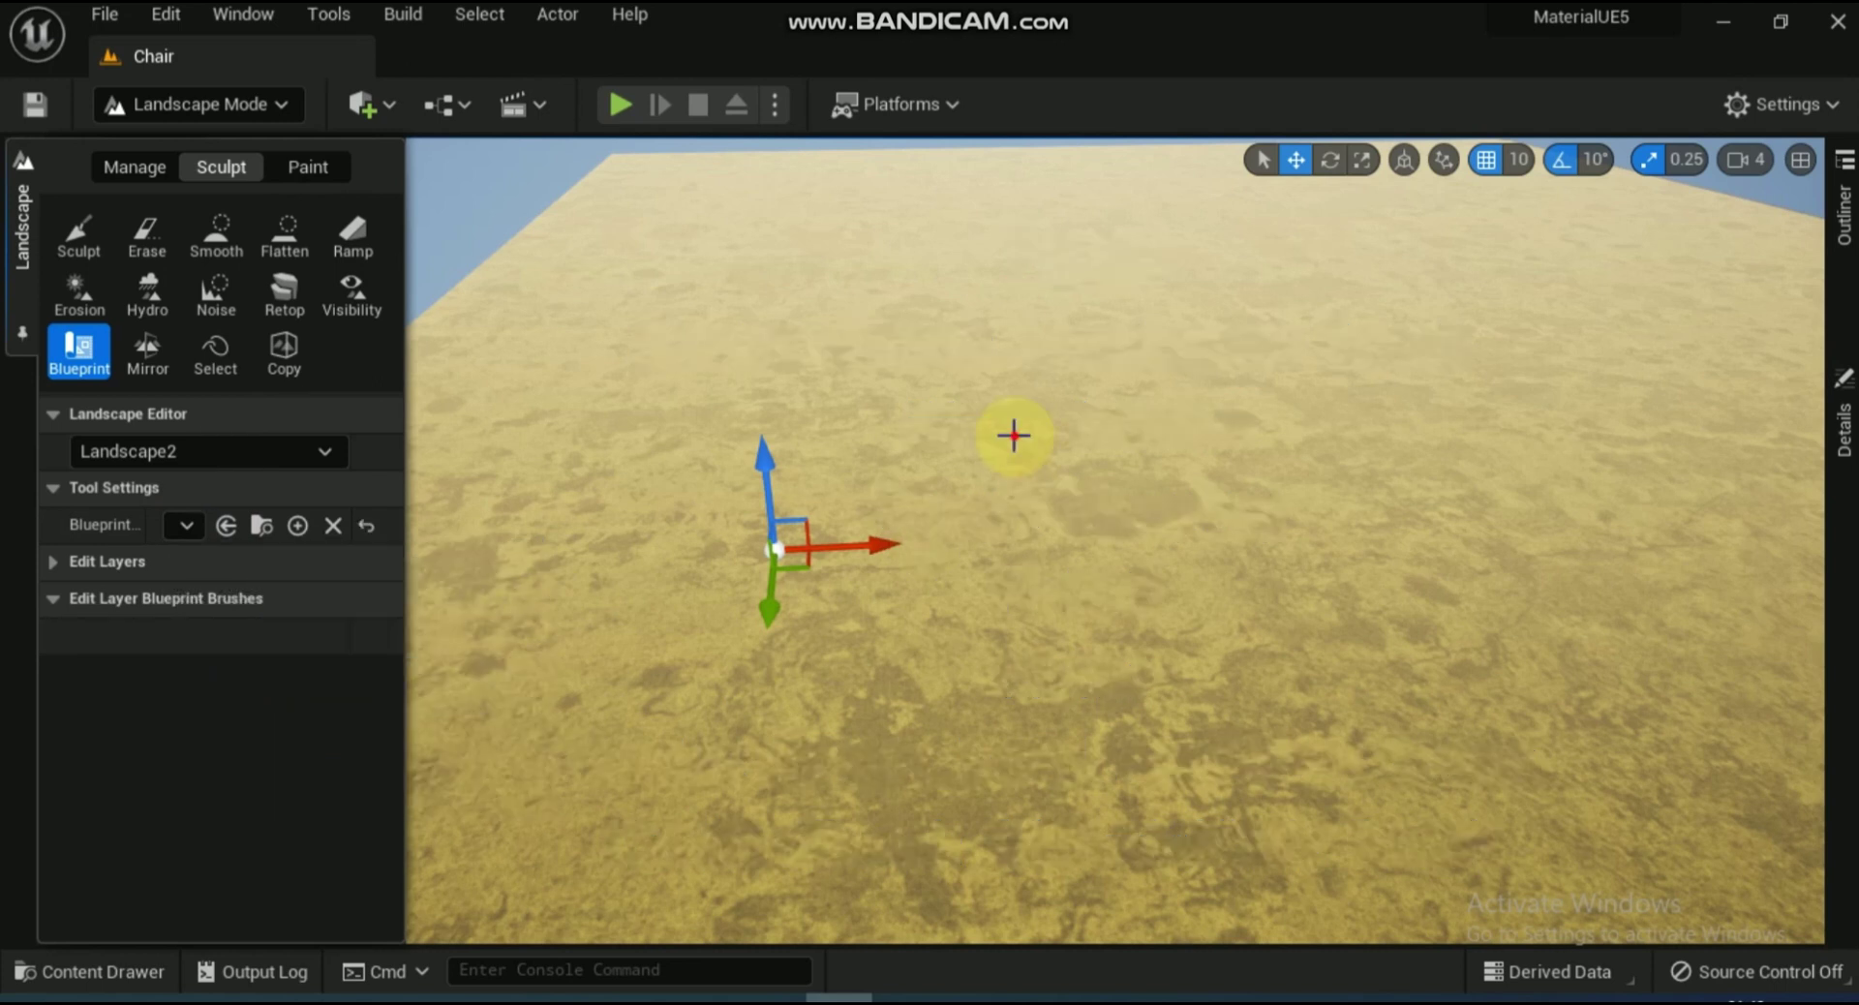
{"action": "left_click", "coordinate": [1014, 435]}
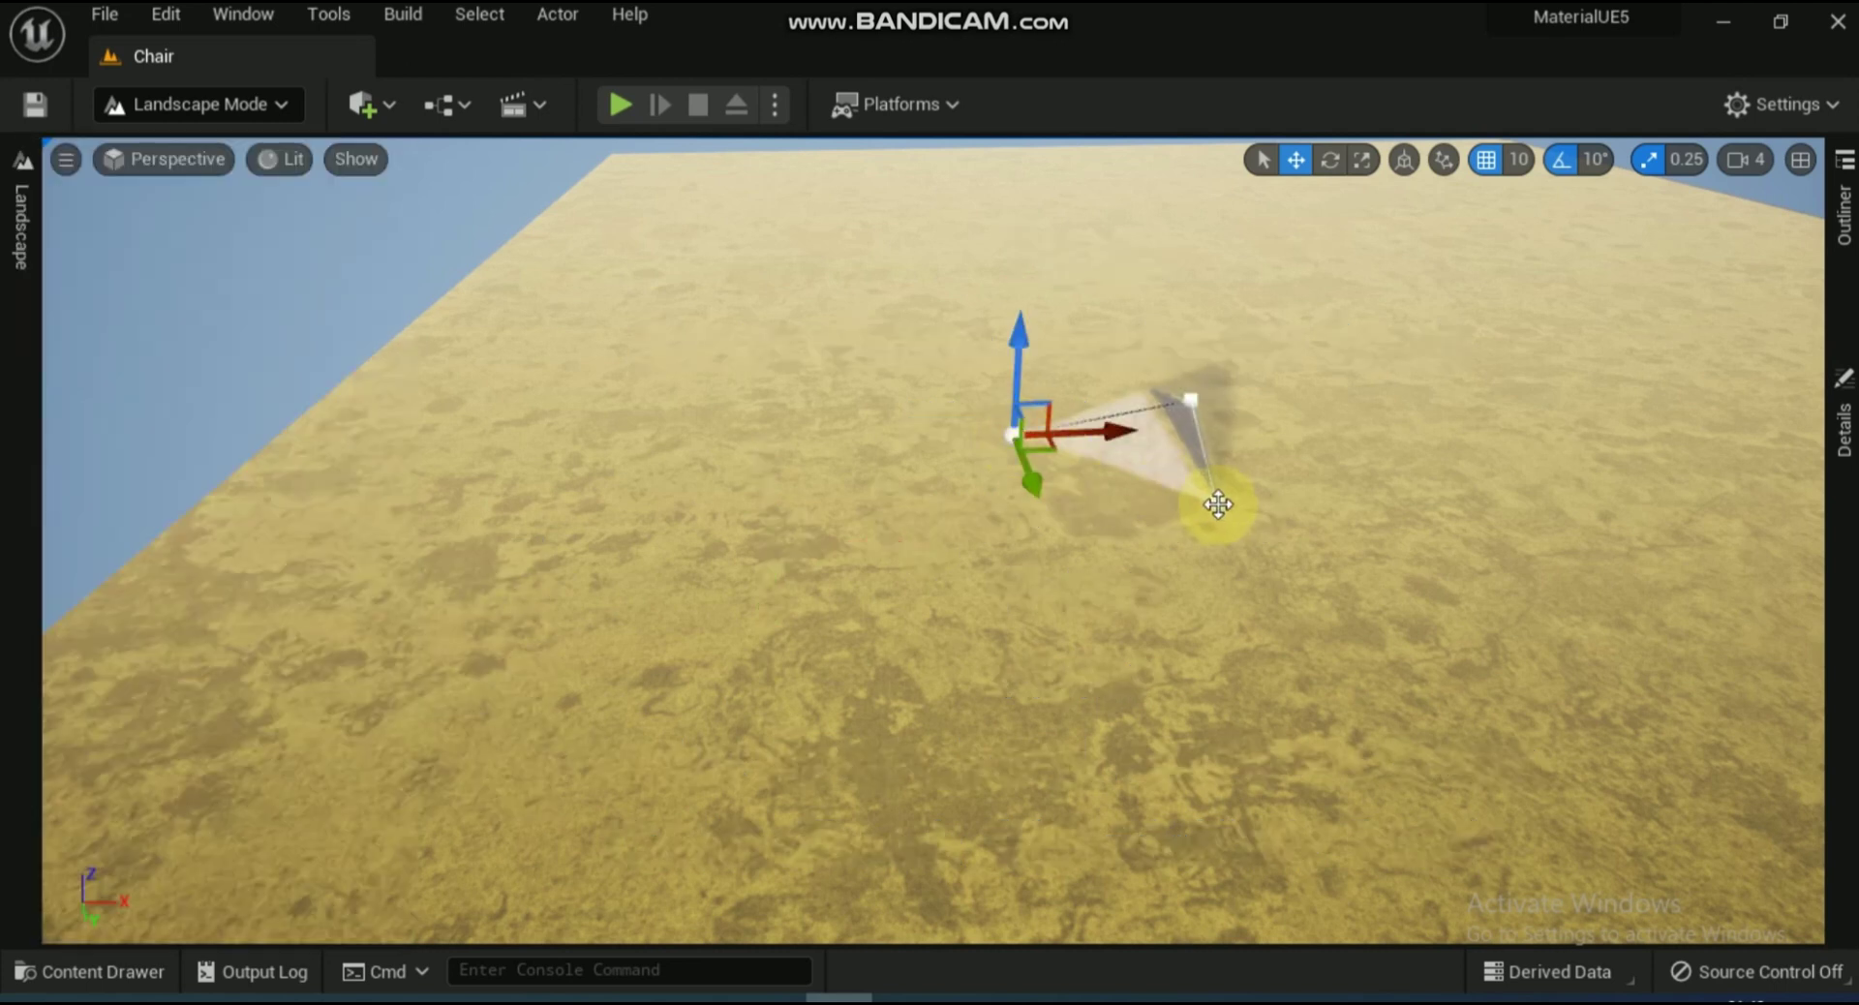
Move the landmass brush toward the near left of the landscape and raise it into a taller hill
{"action": "mouse_move", "coordinate": [1095, 436]}
{"action": "left_mouse_down"}
{"action": "mouse_move", "coordinate": [851, 461]}
{"action": "mouse_move", "coordinate": [739, 664]}
{"action": "left_mouse_up"}
{"action": "left_click_drag", "start_coordinate": [751, 426], "coordinate": [704, 259]}
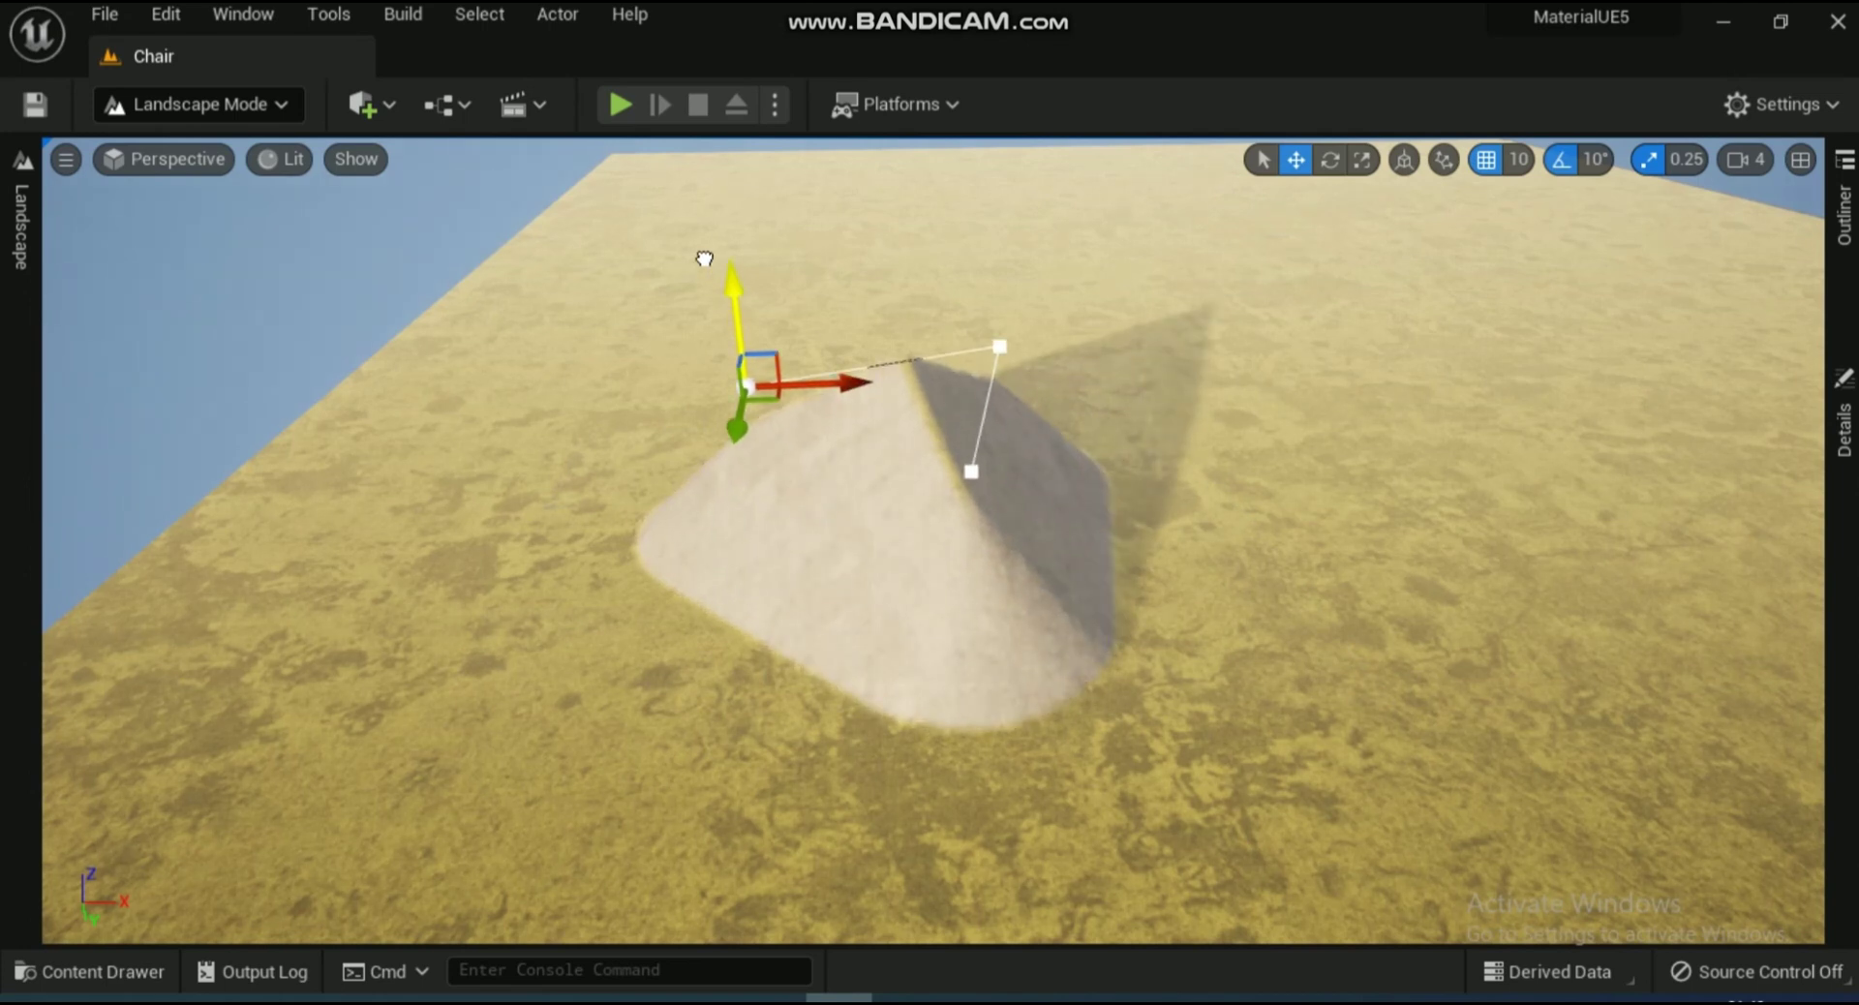
Move the brush spline's front end point outward to lengthen the hill
{"action": "mouse_move", "coordinate": [976, 471]}
{"action": "right_mouse_down"}
{"action": "mouse_move", "coordinate": [852, 472]}
{"action": "mouse_move", "coordinate": [978, 472]}
{"action": "right_mouse_up"}
{"action": "left_click", "coordinate": [790, 468]}
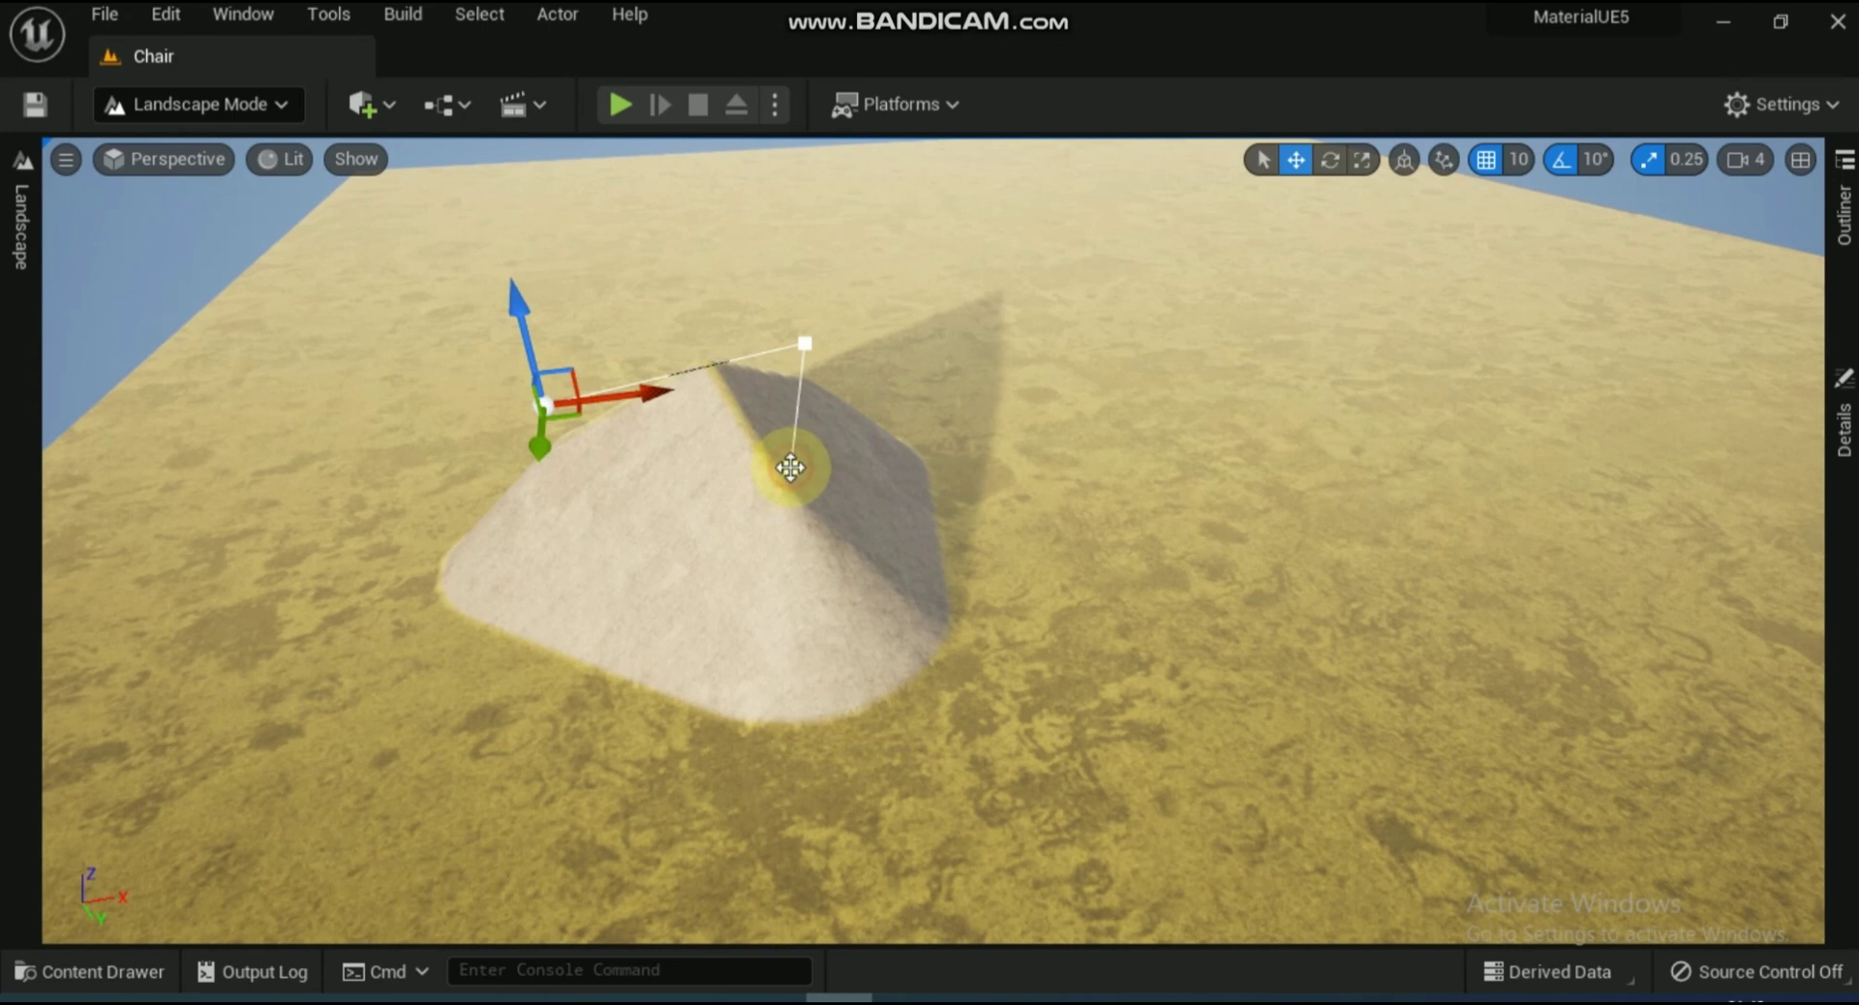
{"action": "left_click_drag", "start_coordinate": [823, 474], "coordinate": [1078, 517]}
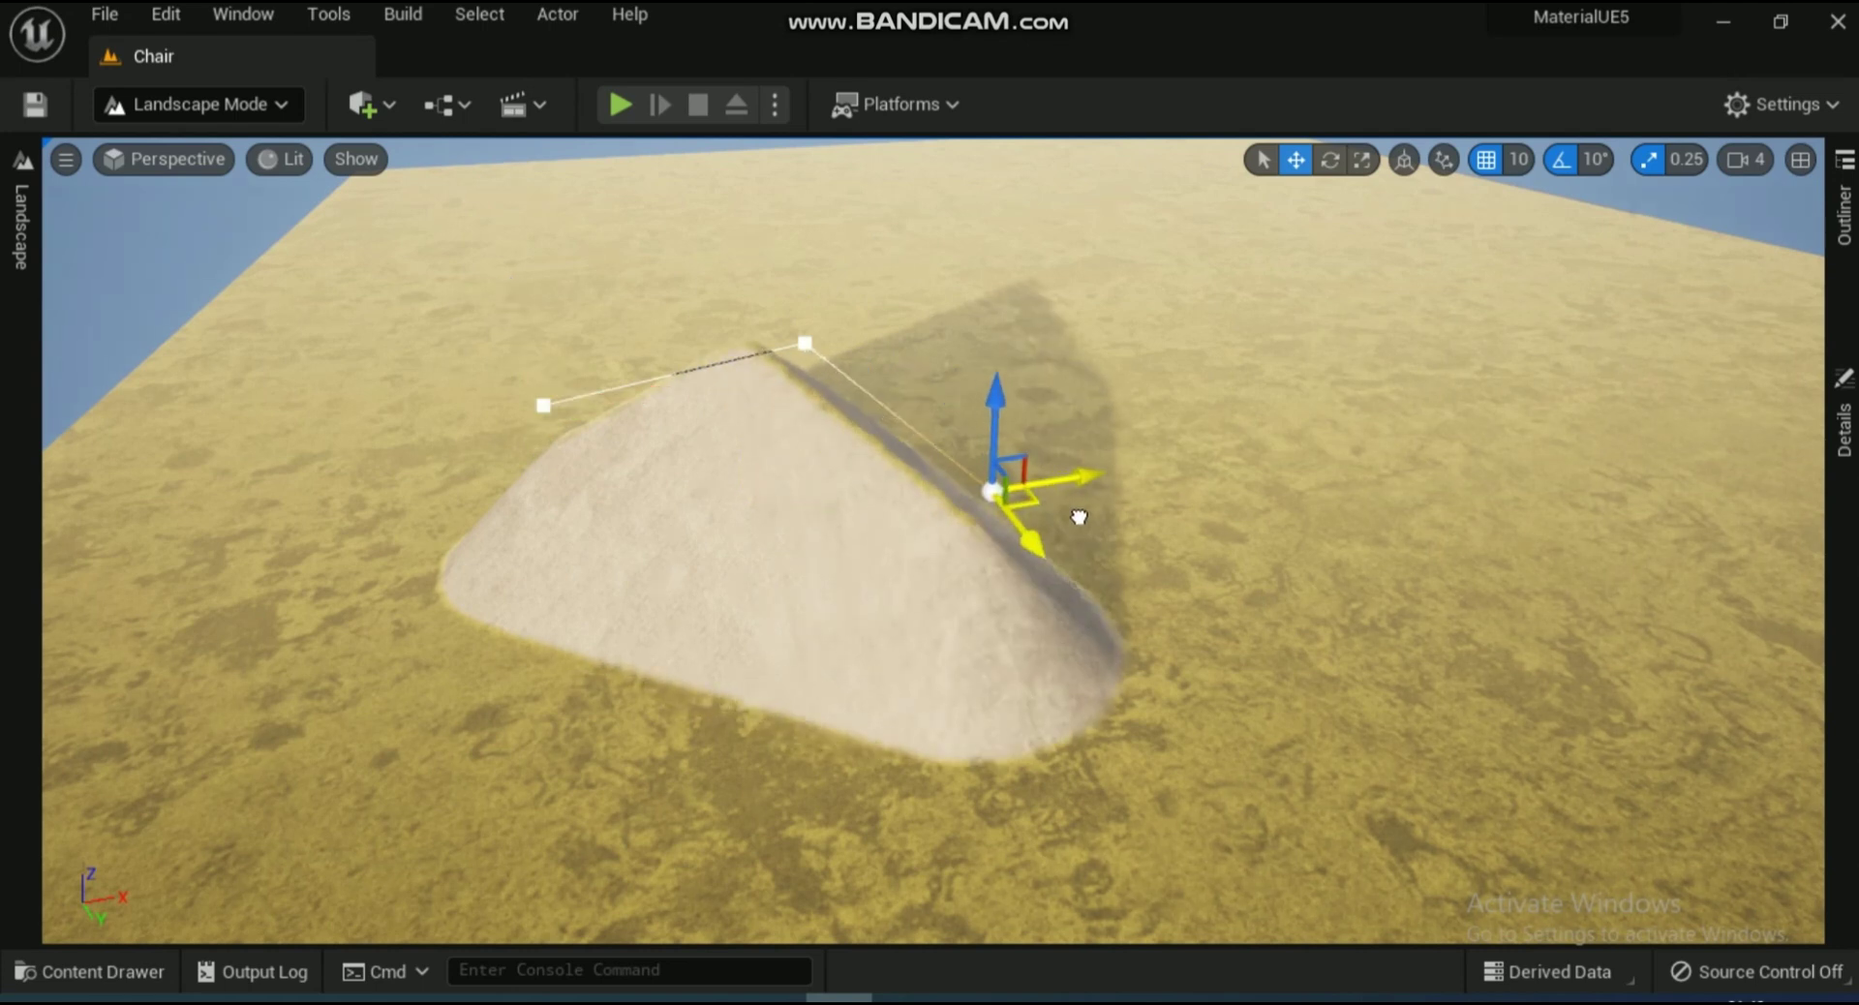
Add a spline point between the middle and front end points and pull it outward to widen the hill
{"action": "left_click", "coordinate": [879, 400]}
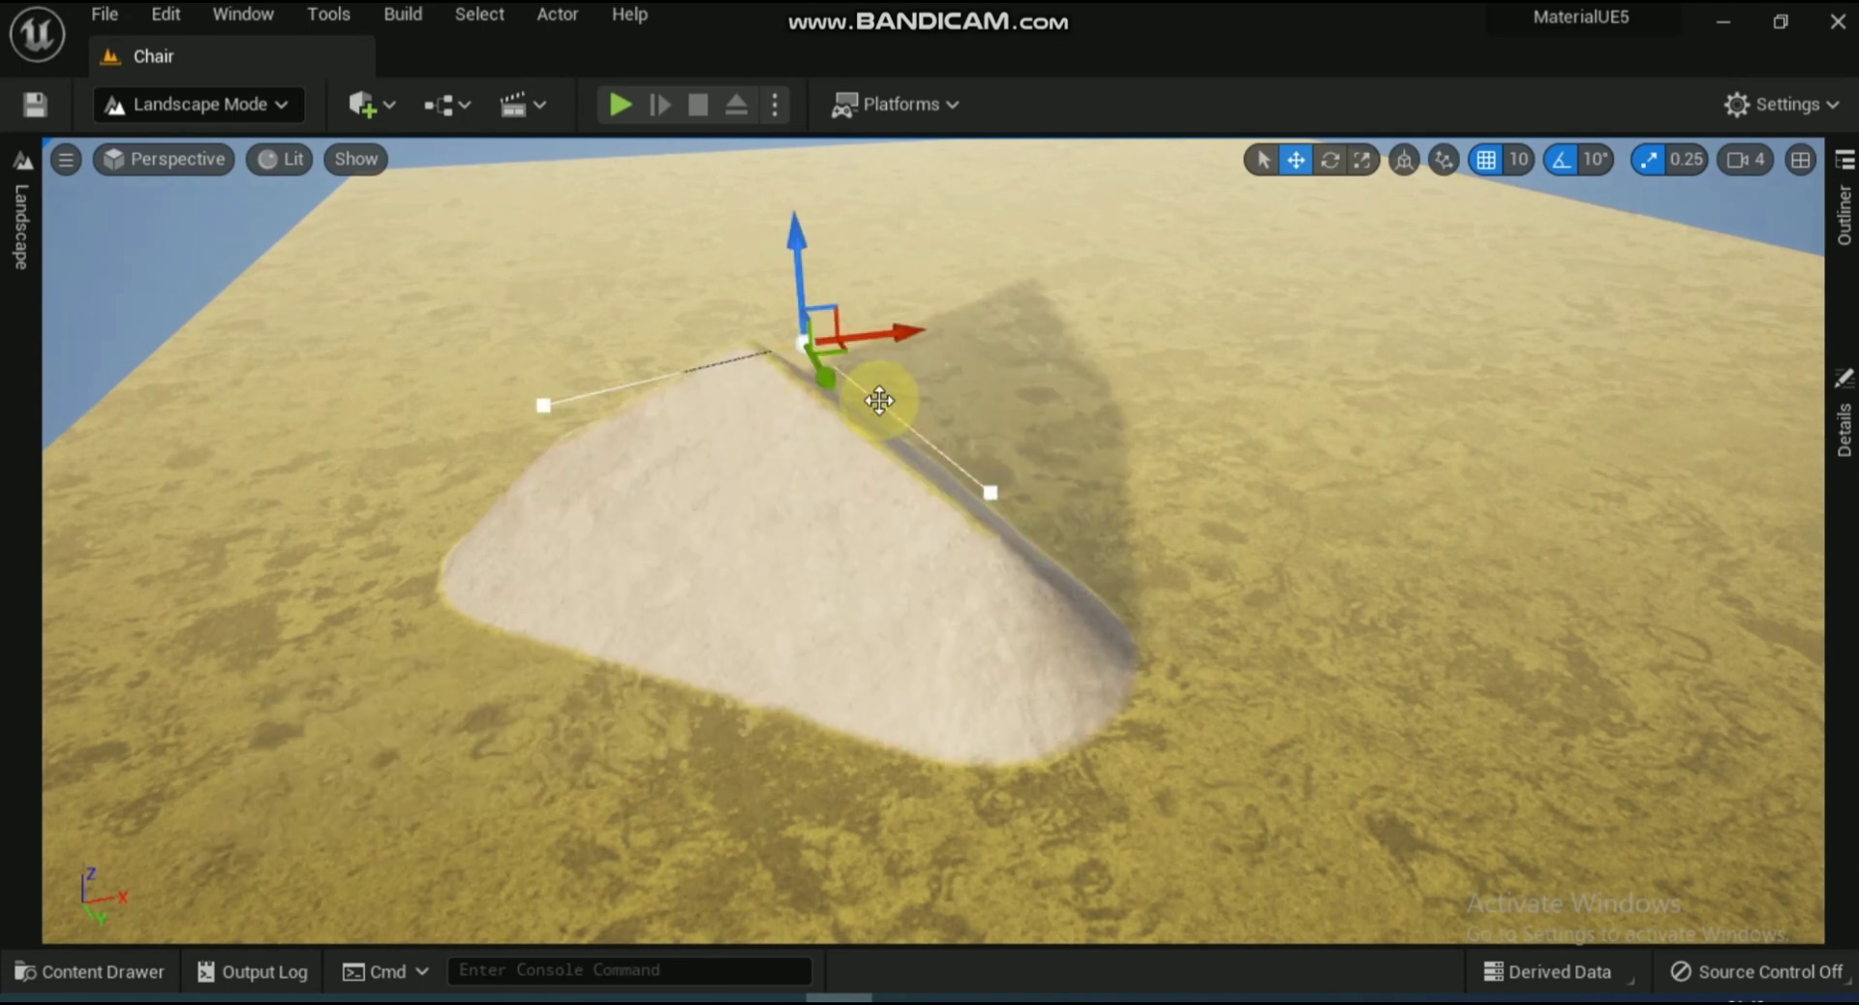
{"action": "right_click", "coordinate": [880, 400]}
{"action": "left_click", "coordinate": [935, 457]}
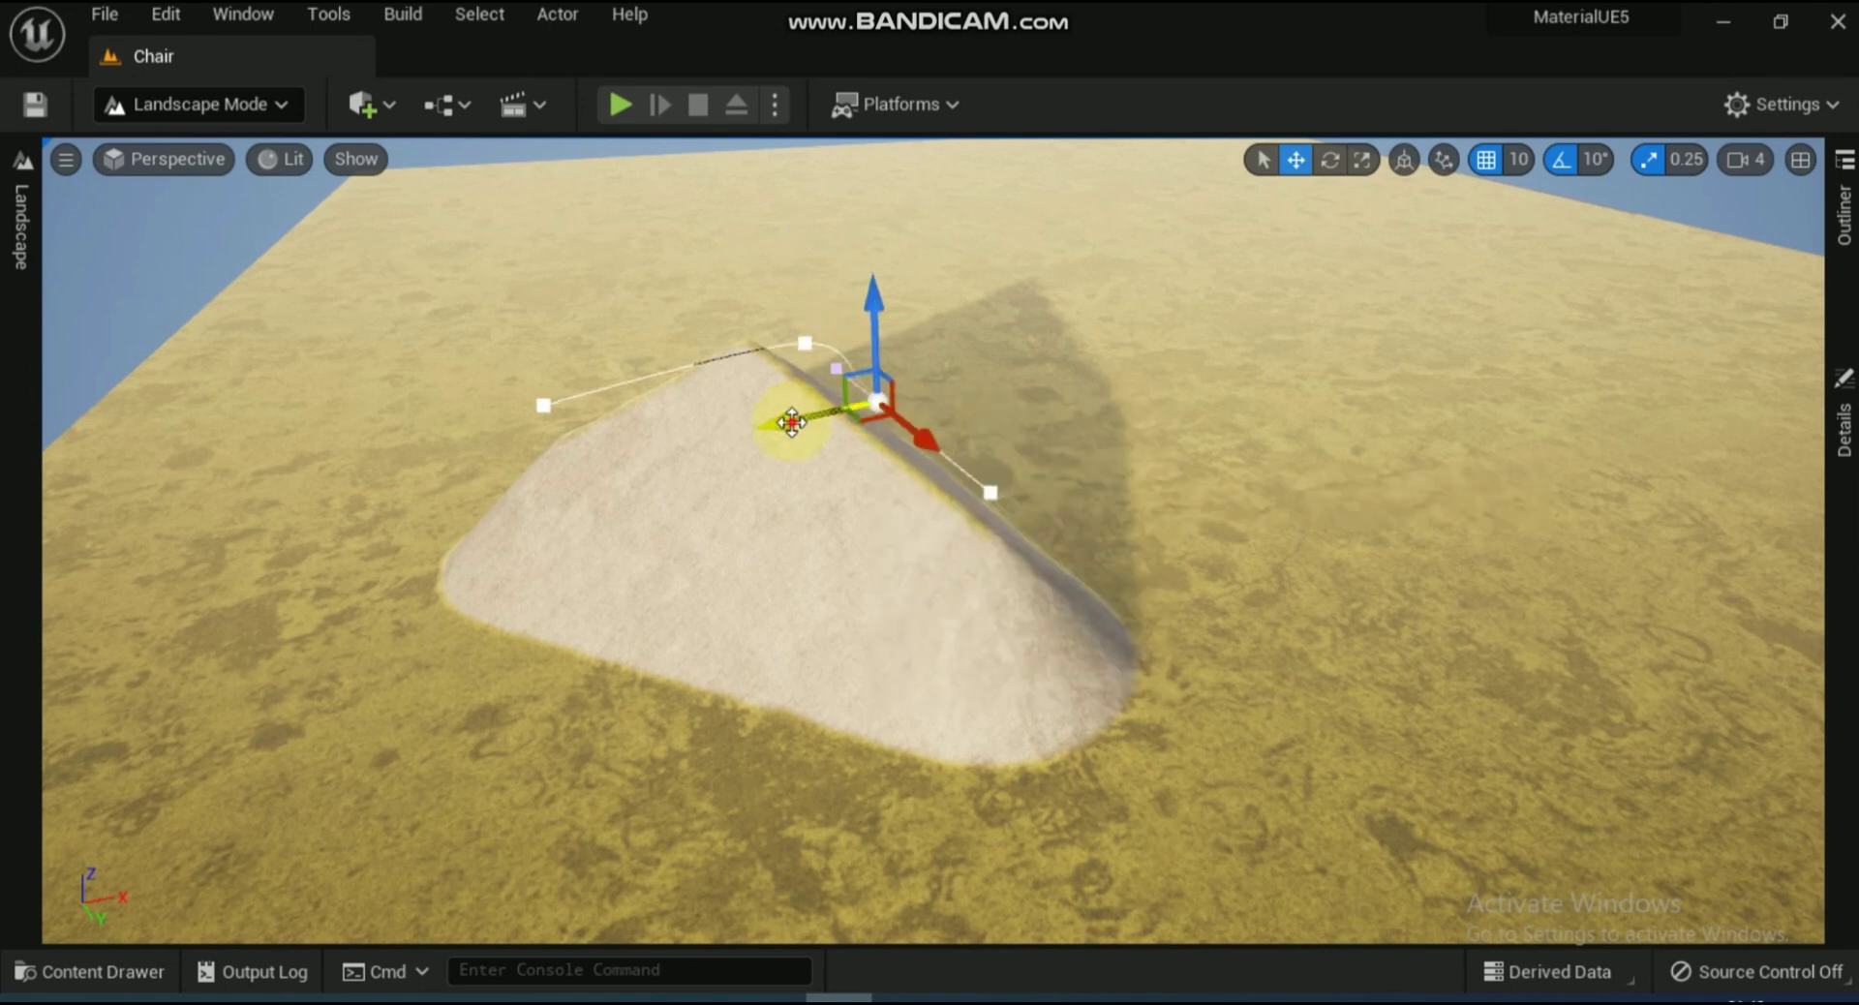
{"action": "left_click_drag", "start_coordinate": [869, 423], "coordinate": [1189, 357]}
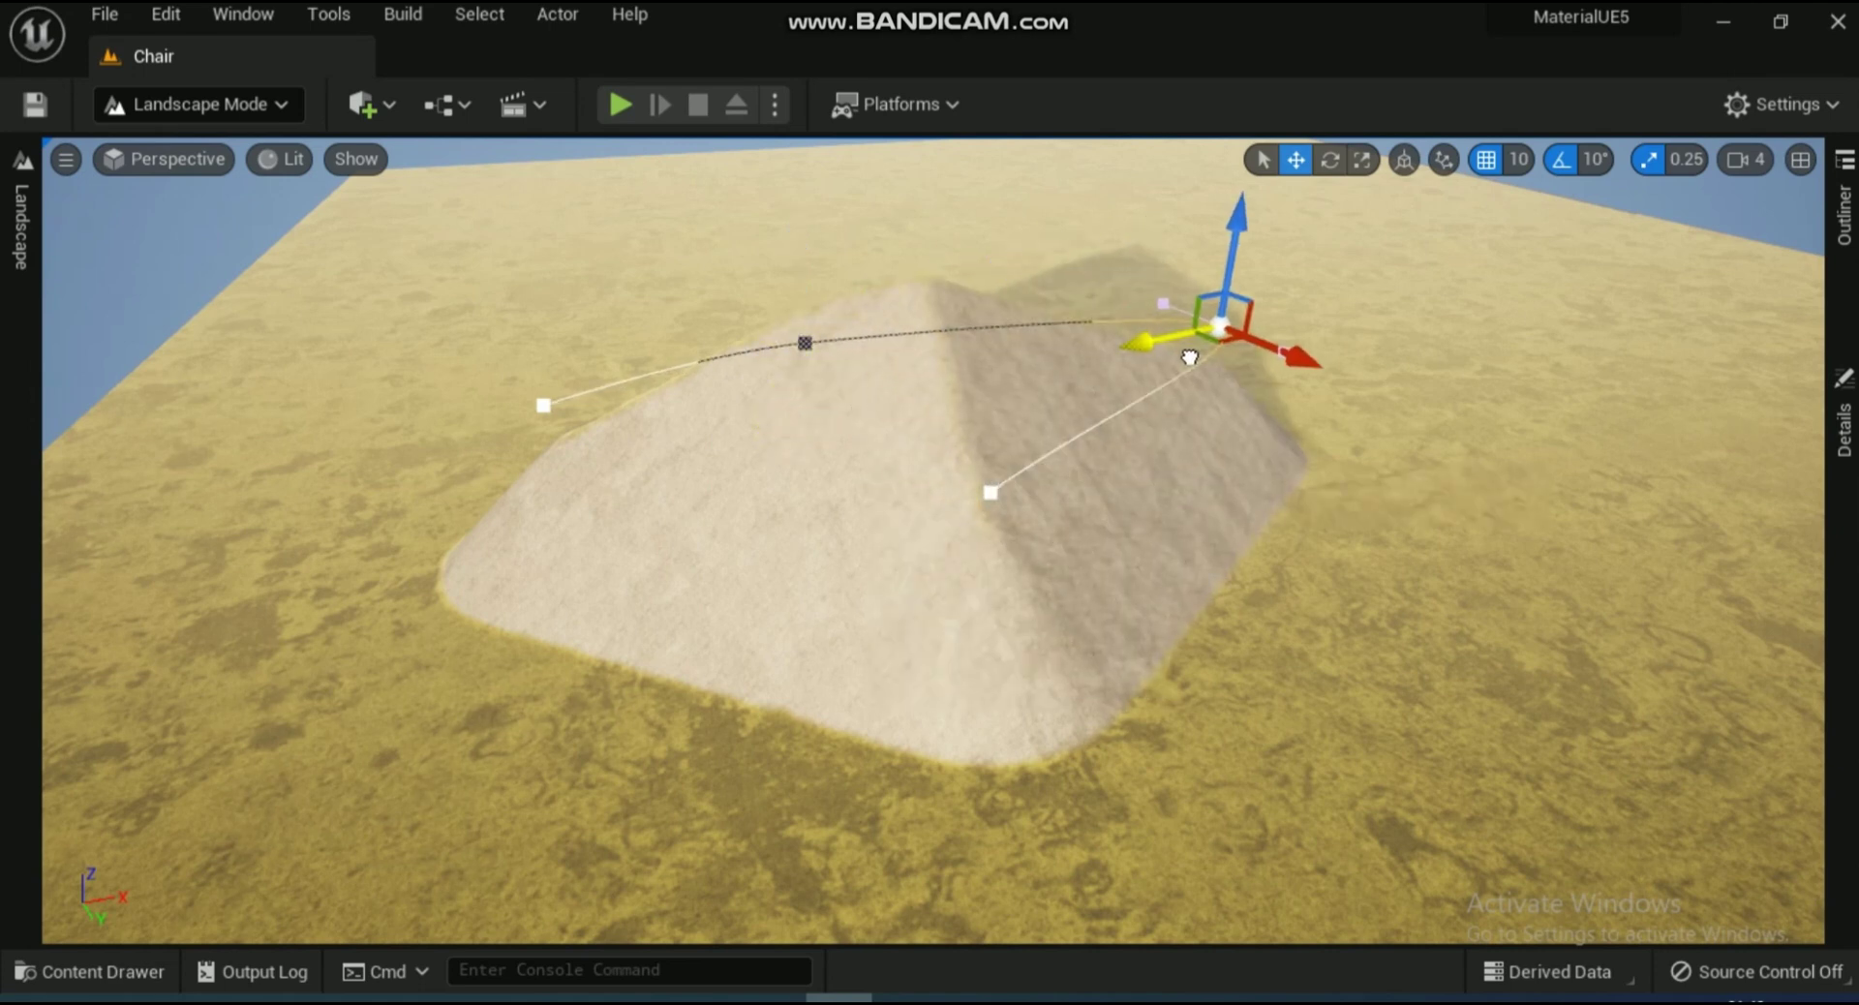
Add another spline point before the front end point and pull it outward to broaden the hill's near side
{"action": "right_click", "coordinate": [1112, 418]}
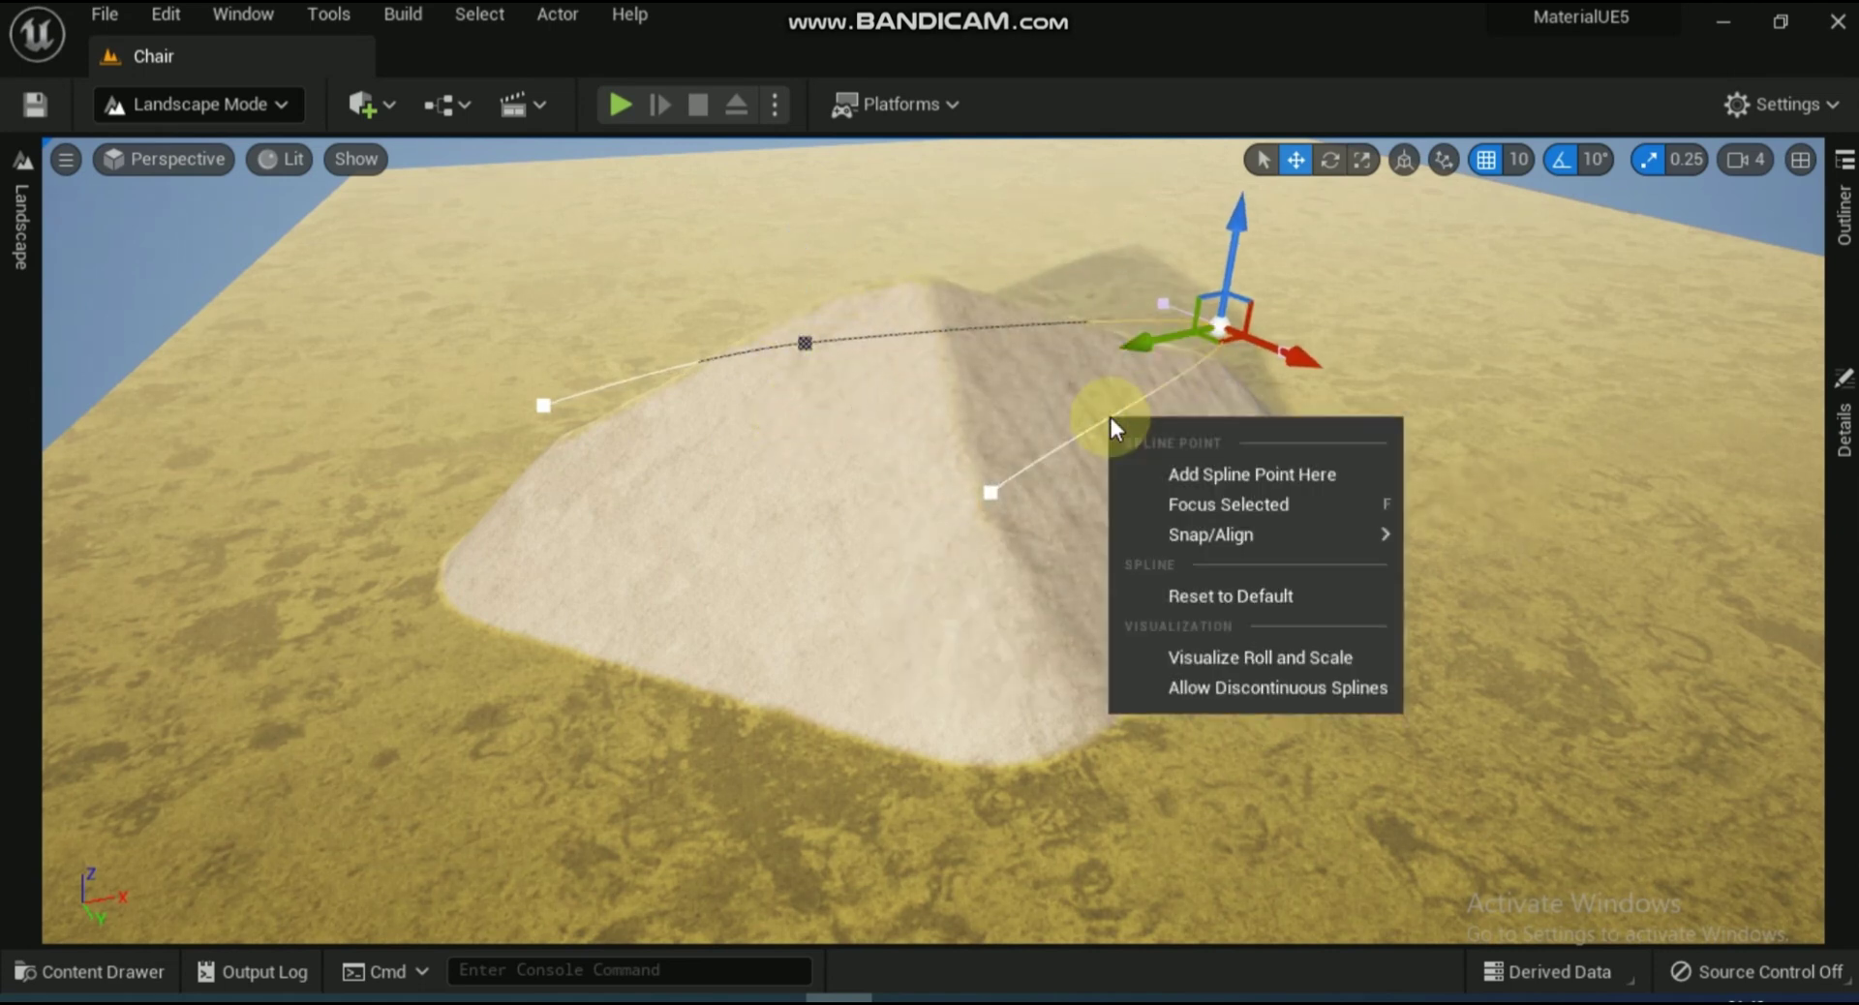
{"action": "left_click", "coordinate": [1175, 475]}
{"action": "left_click_drag", "start_coordinate": [1056, 414], "coordinate": [1228, 551]}
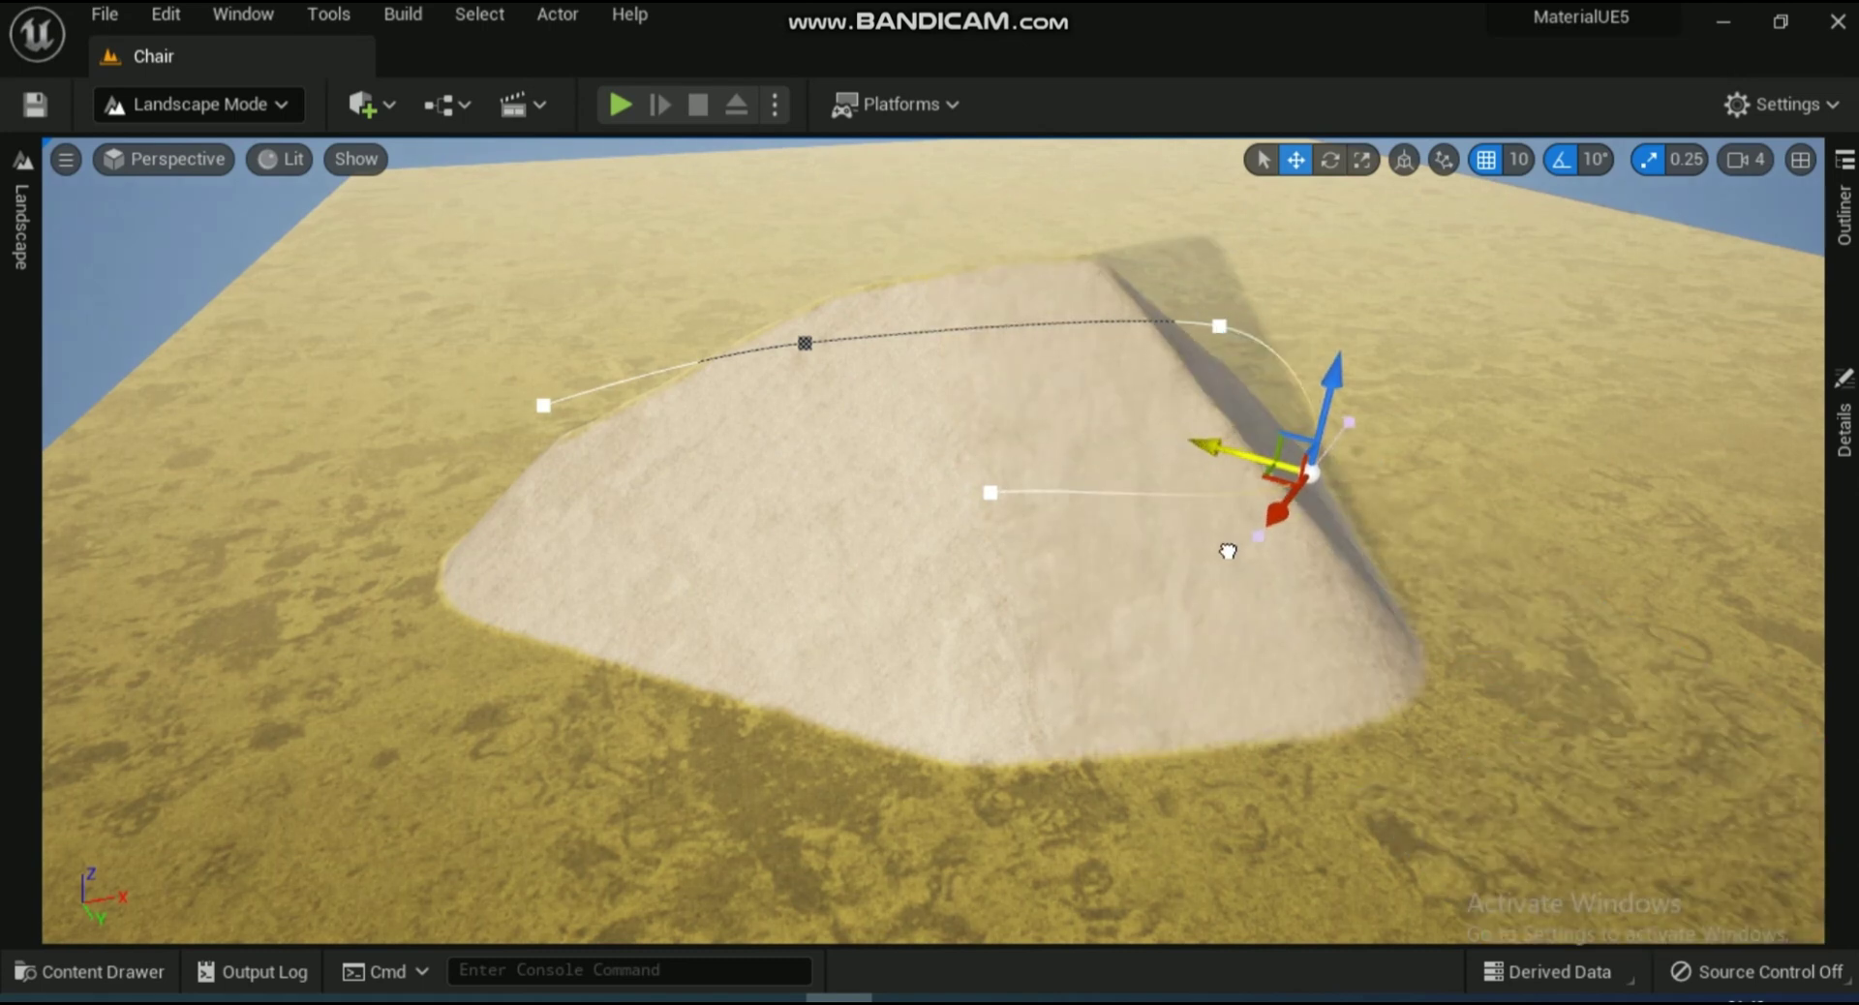
Show the brush's details and try its Invert Shape and Cap Shape options, switching each one on and back off
{"action": "left_click", "coordinate": [1844, 415]}
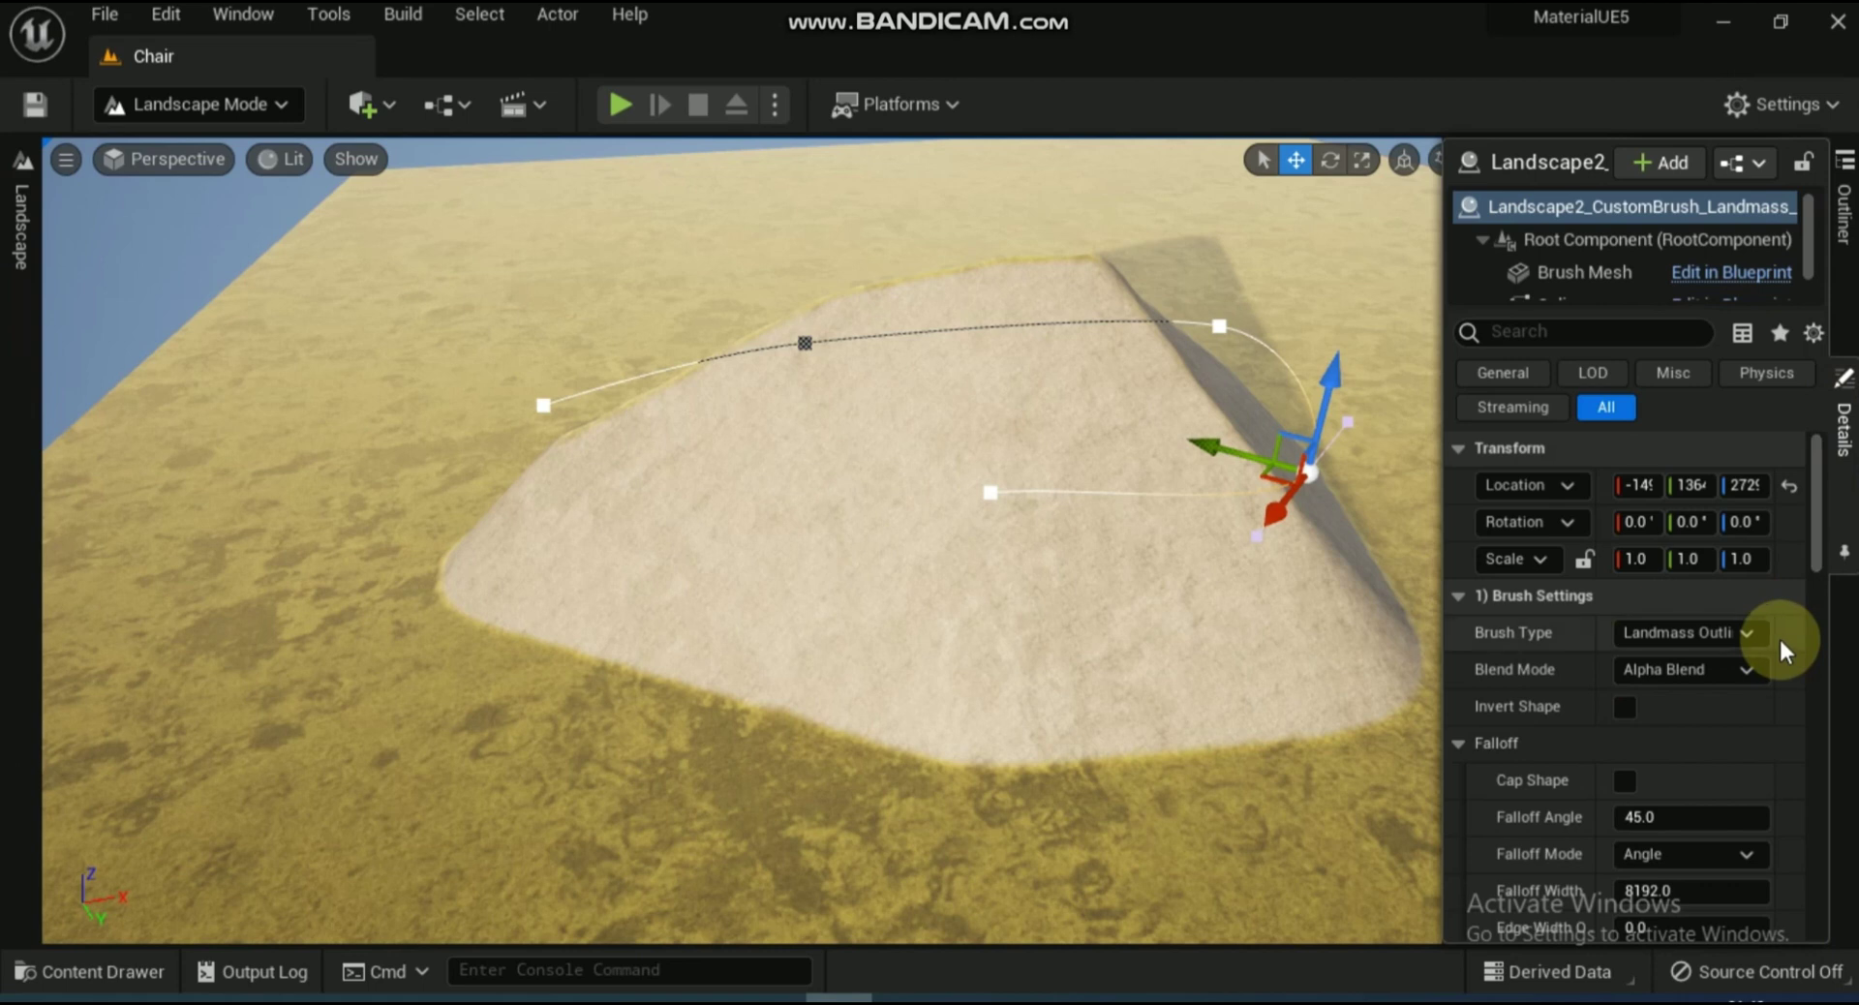
{"action": "left_click", "coordinate": [1623, 707]}
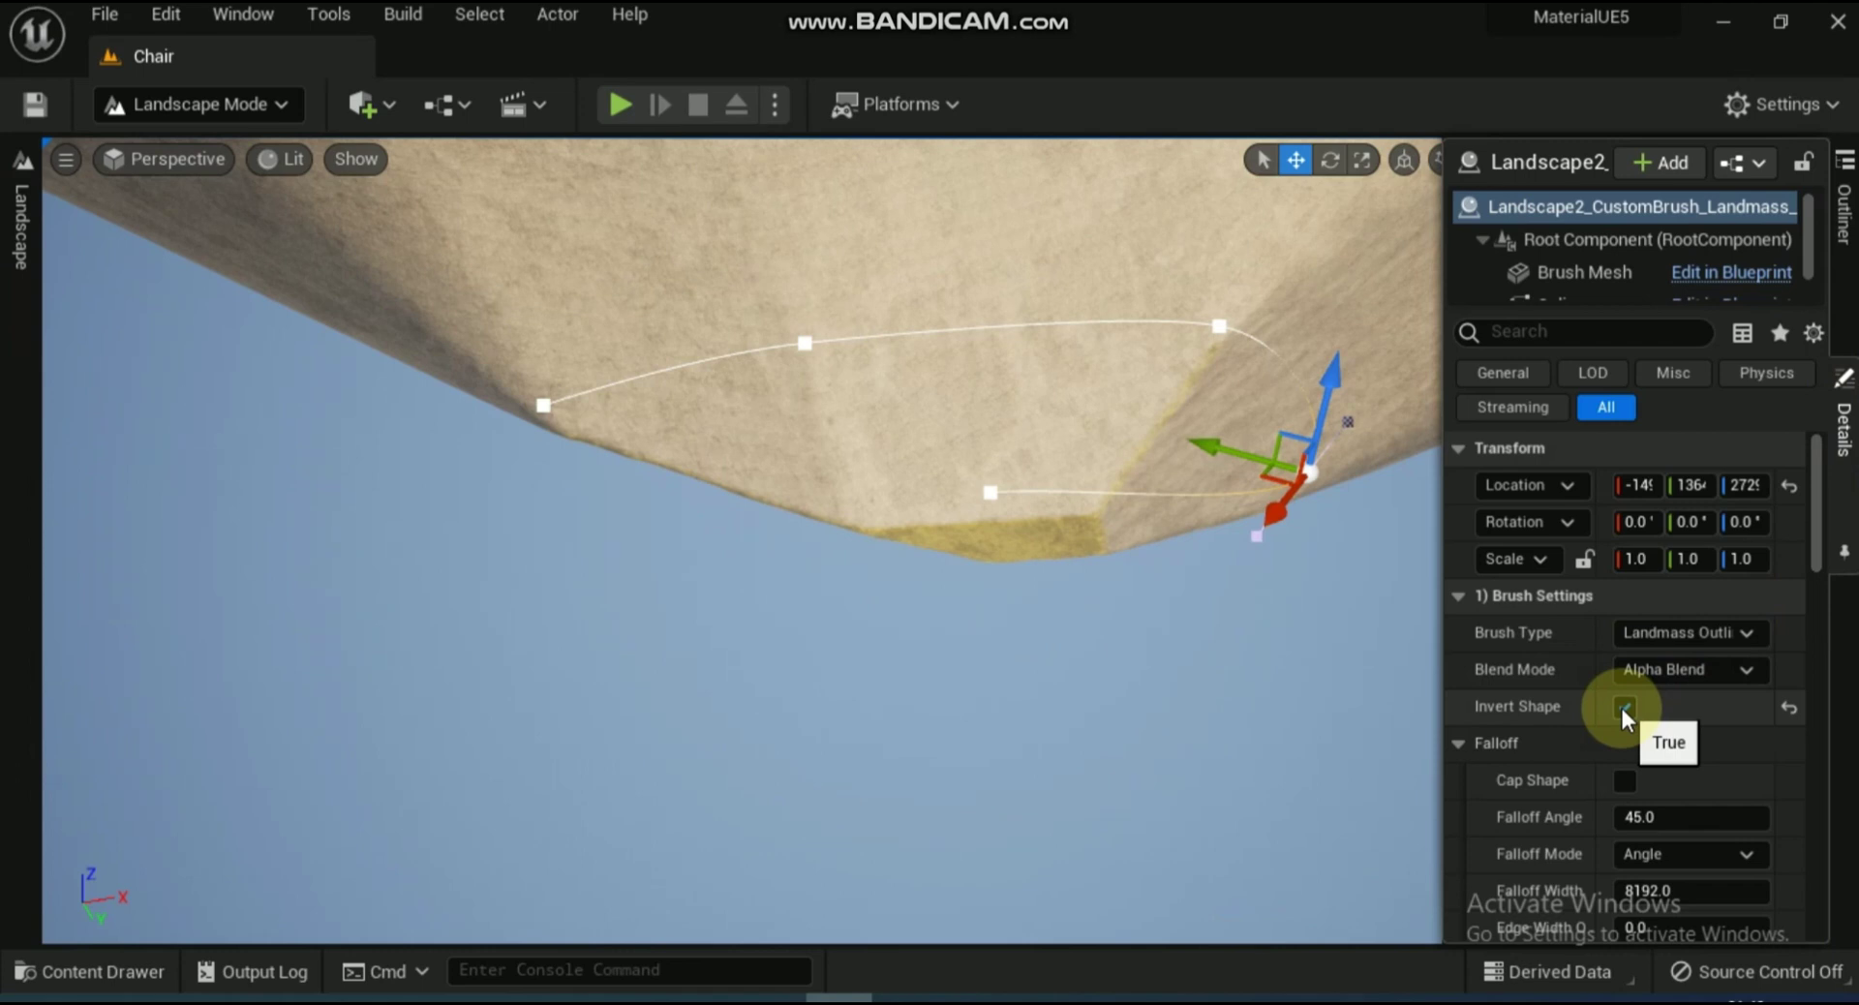
{"action": "left_click", "coordinate": [1623, 707]}
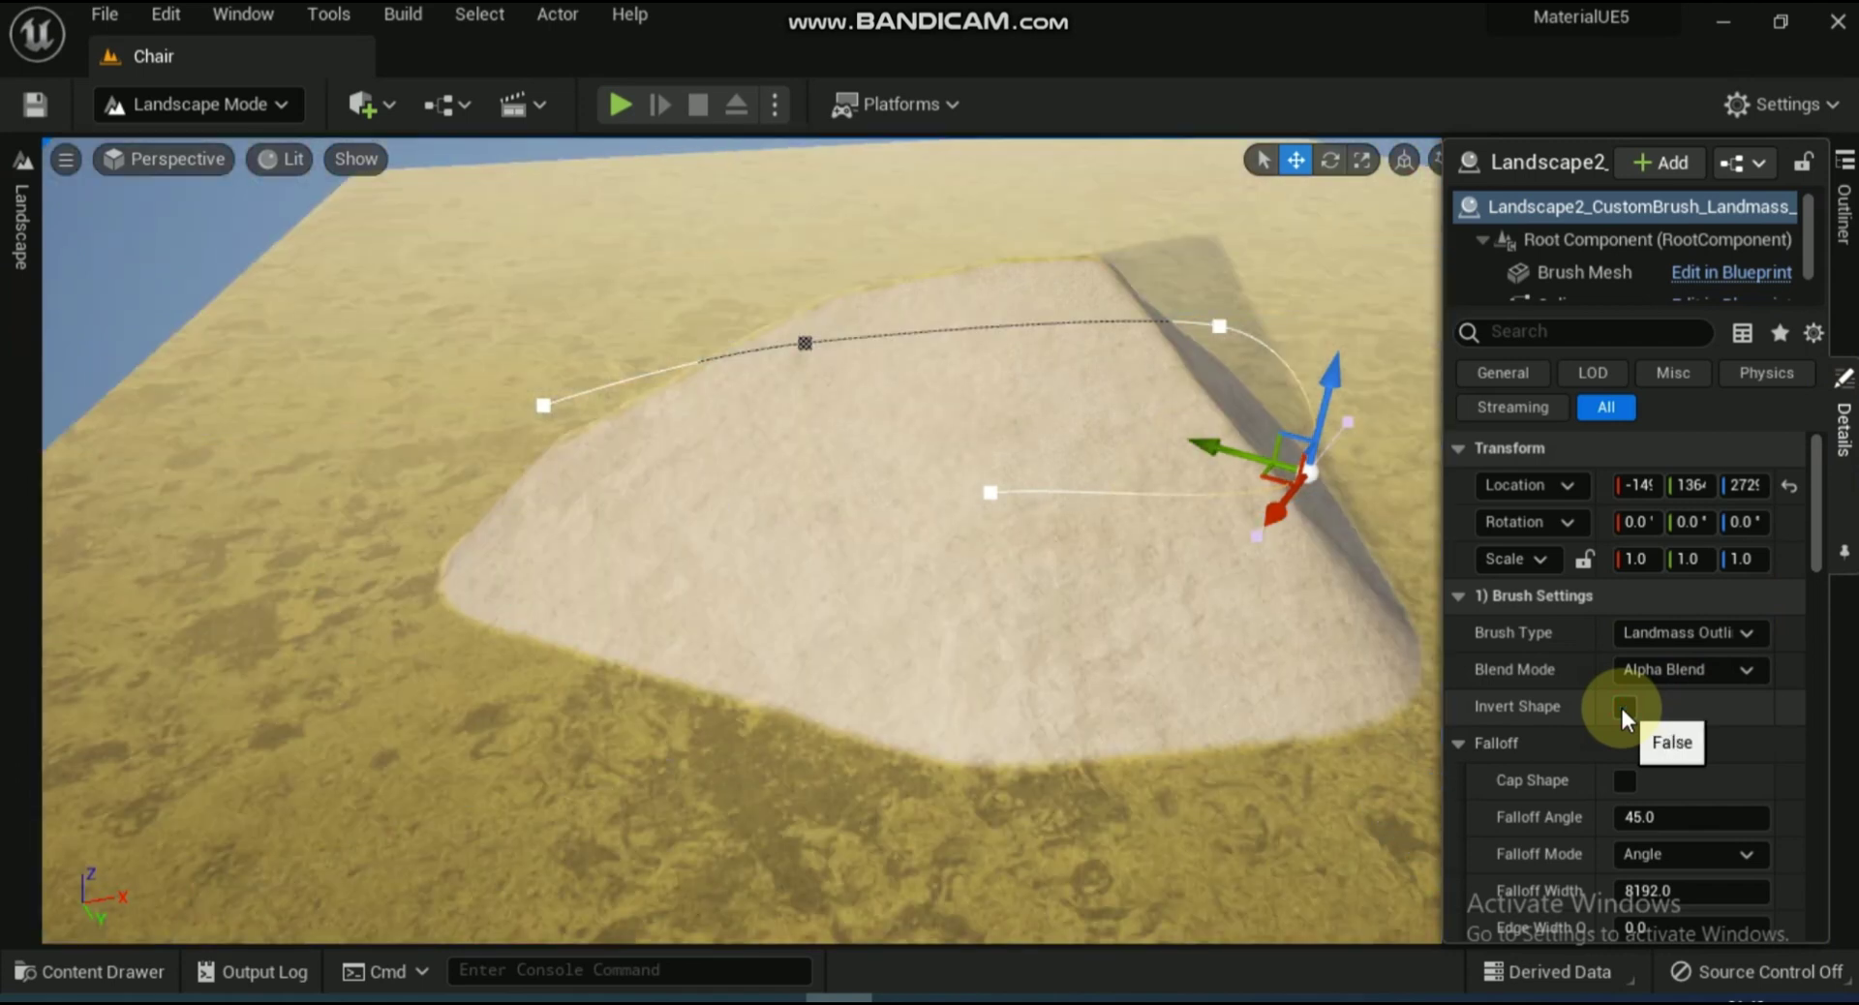
{"action": "left_click", "coordinate": [1624, 779]}
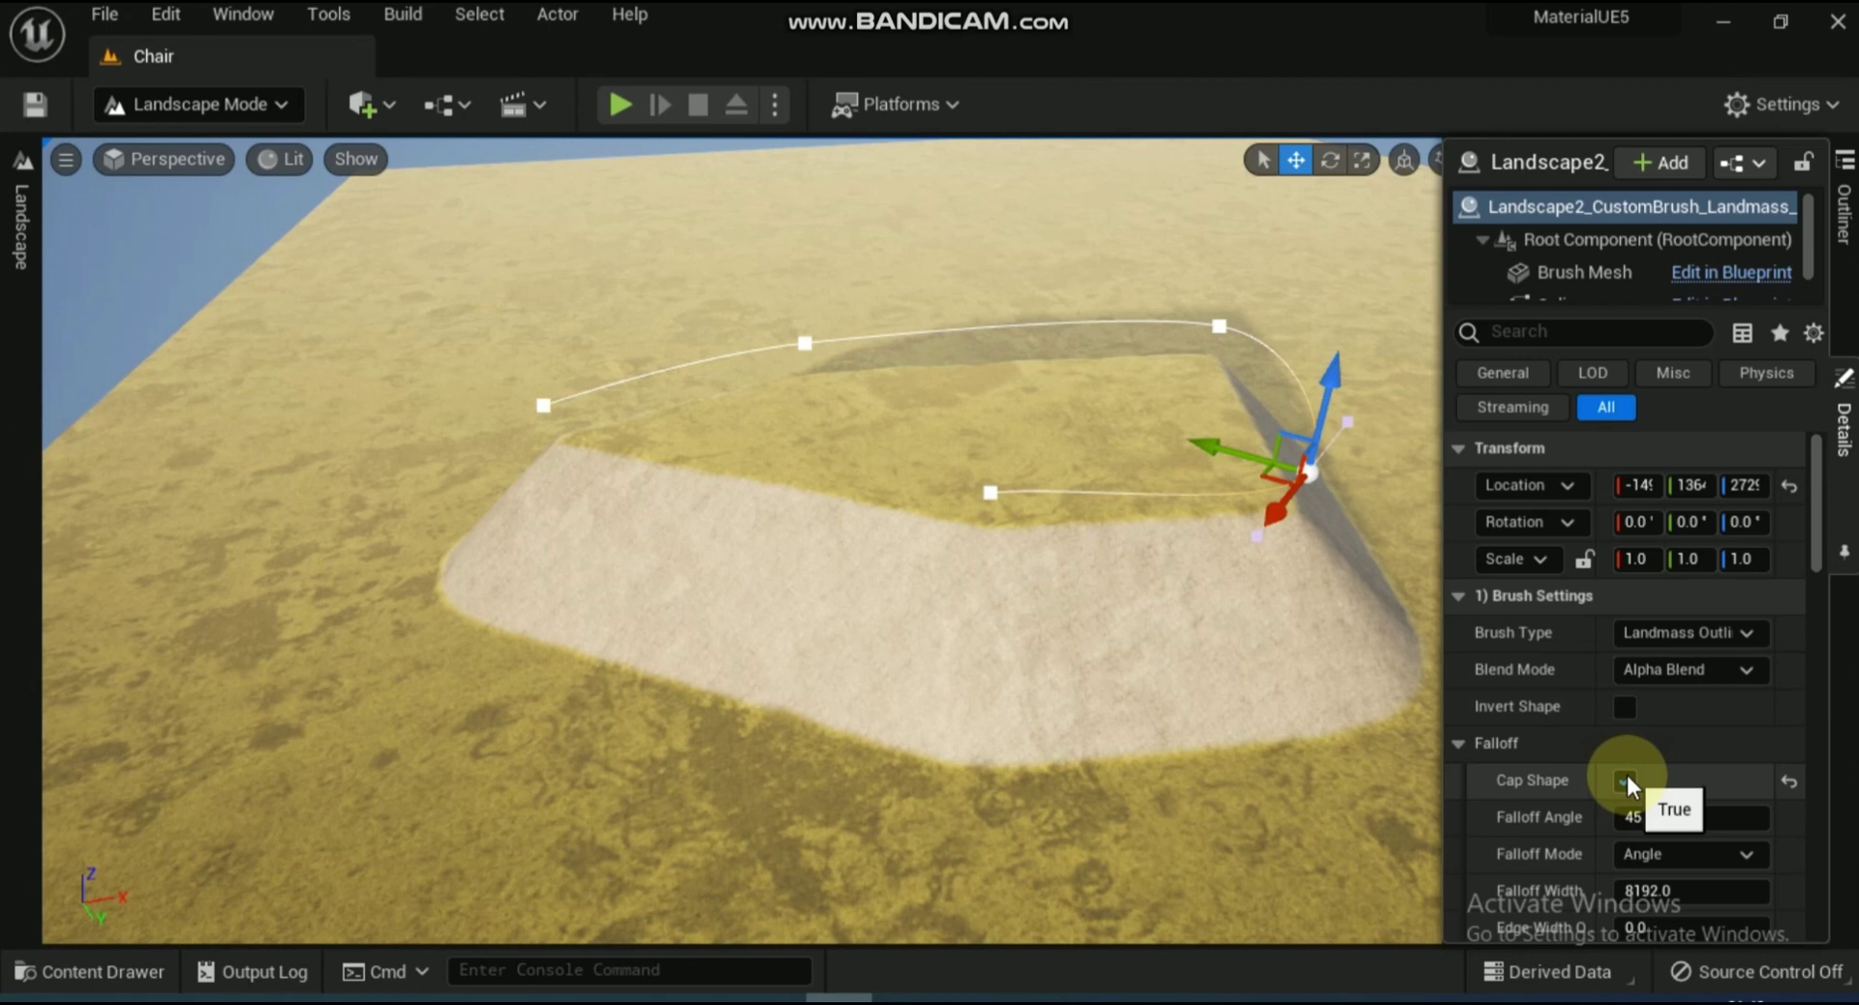
{"action": "left_click", "coordinate": [1627, 779]}
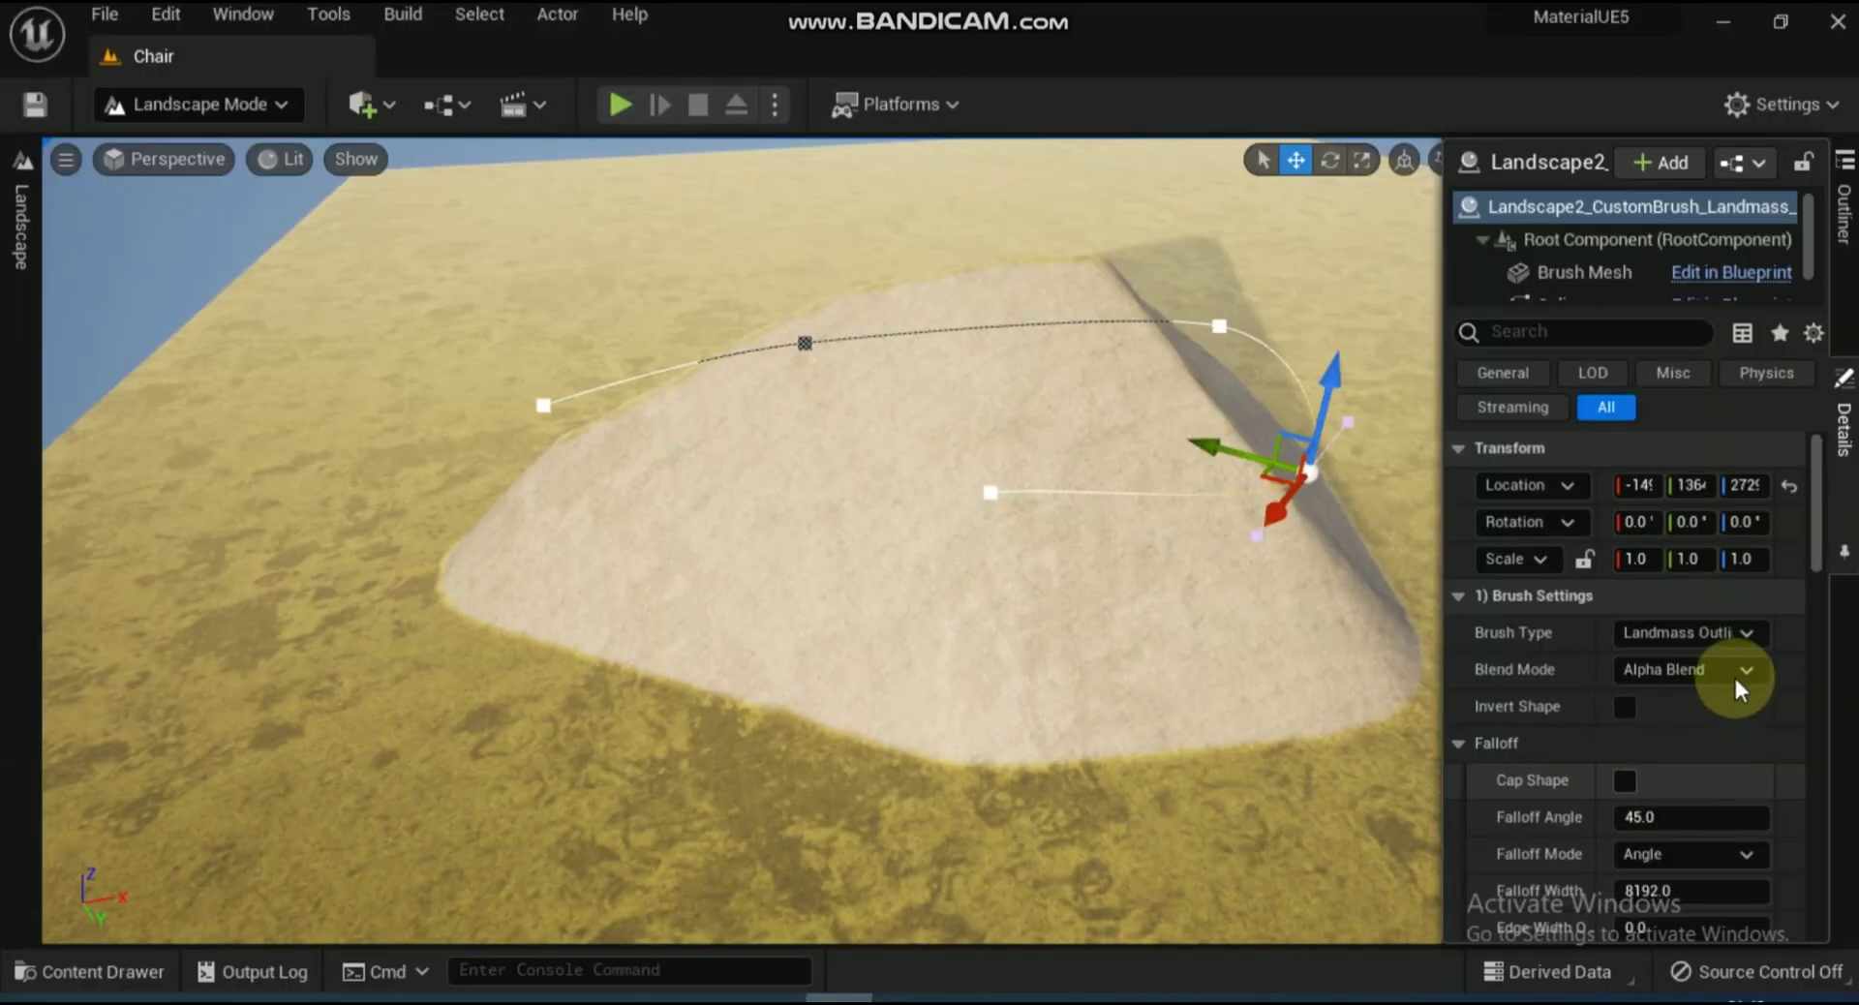
Try the Min blend mode on the landmass brush and change it to Max
{"action": "left_click", "coordinate": [1749, 673]}
{"action": "left_click", "coordinate": [1707, 723]}
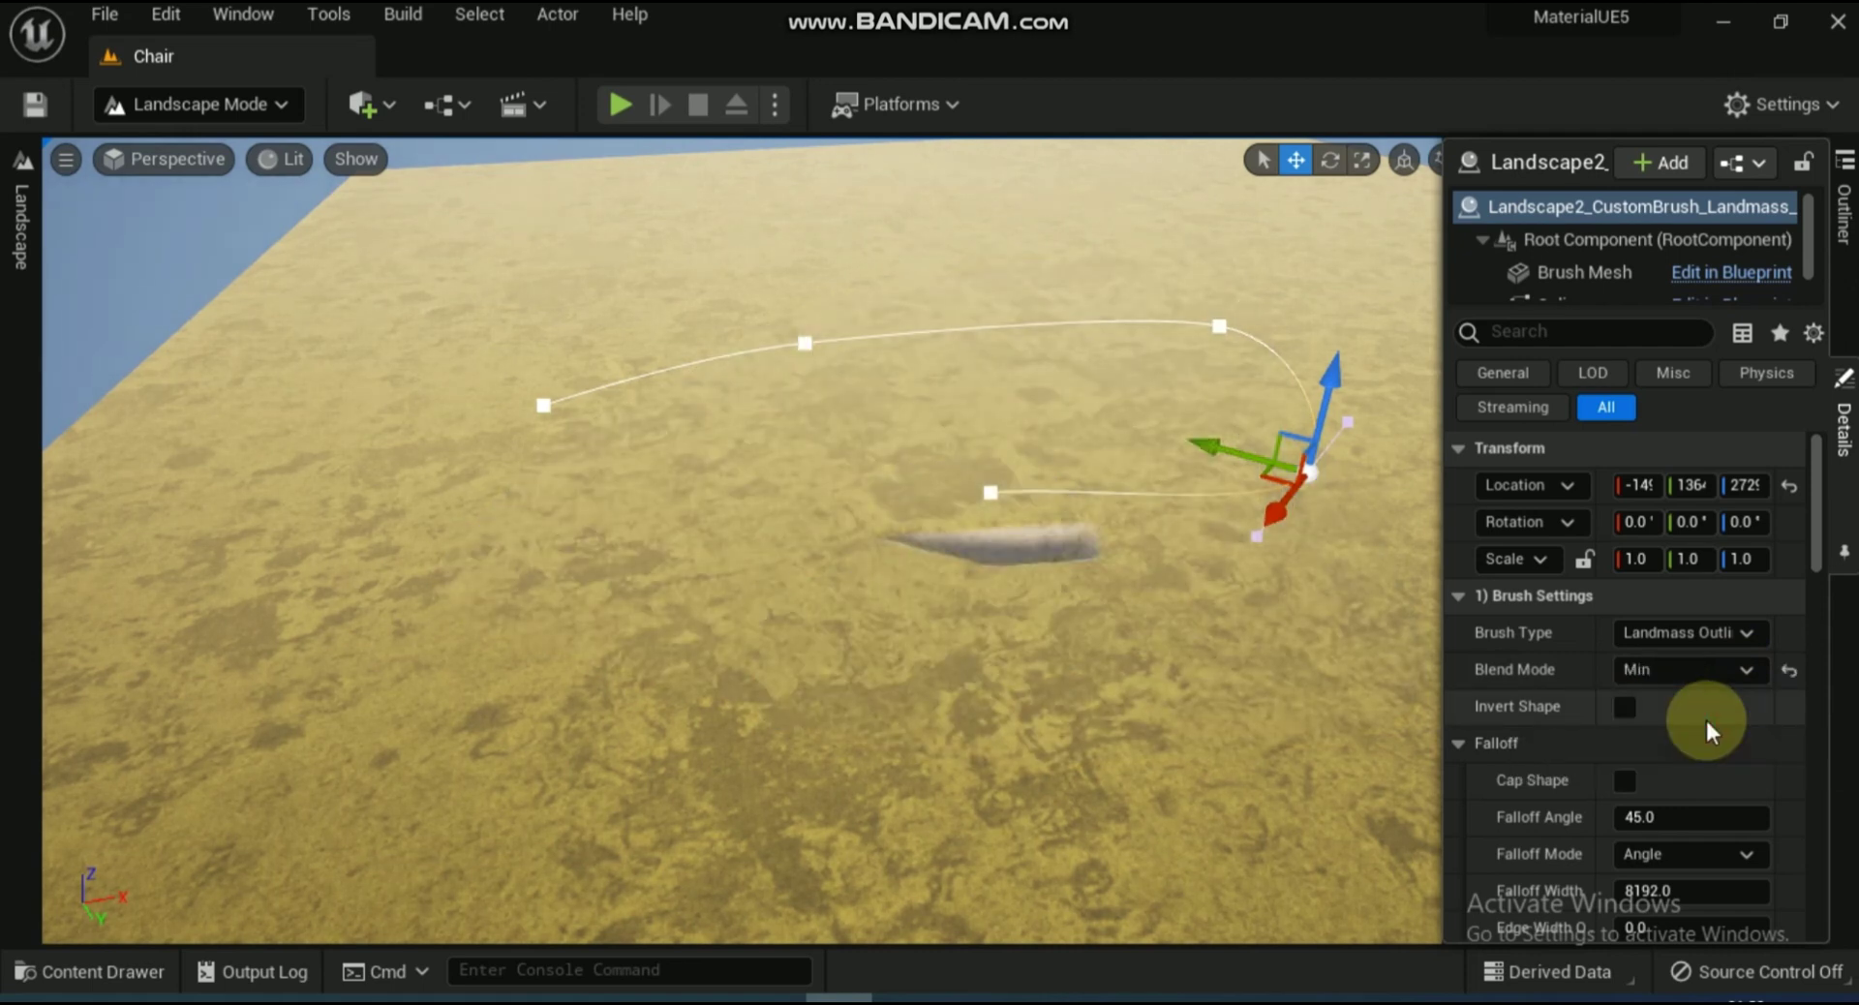
{"action": "left_click", "coordinate": [1745, 668]}
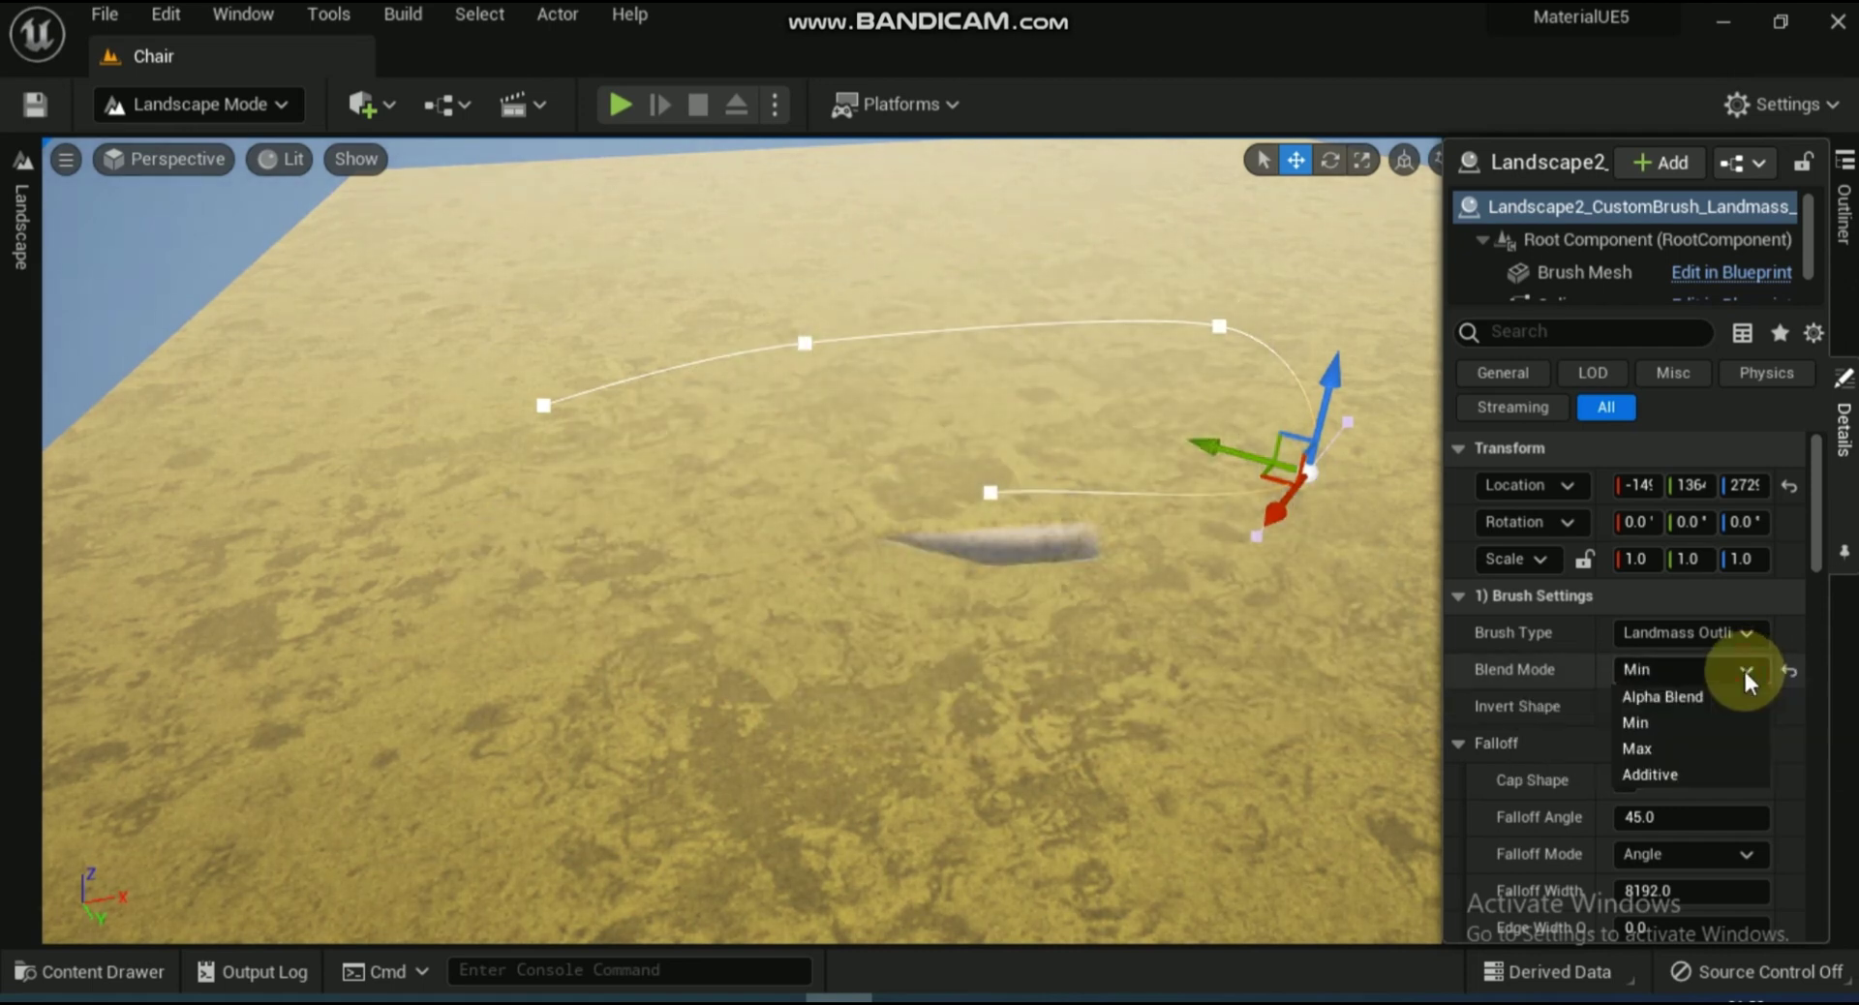
{"action": "left_click", "coordinate": [1721, 749]}
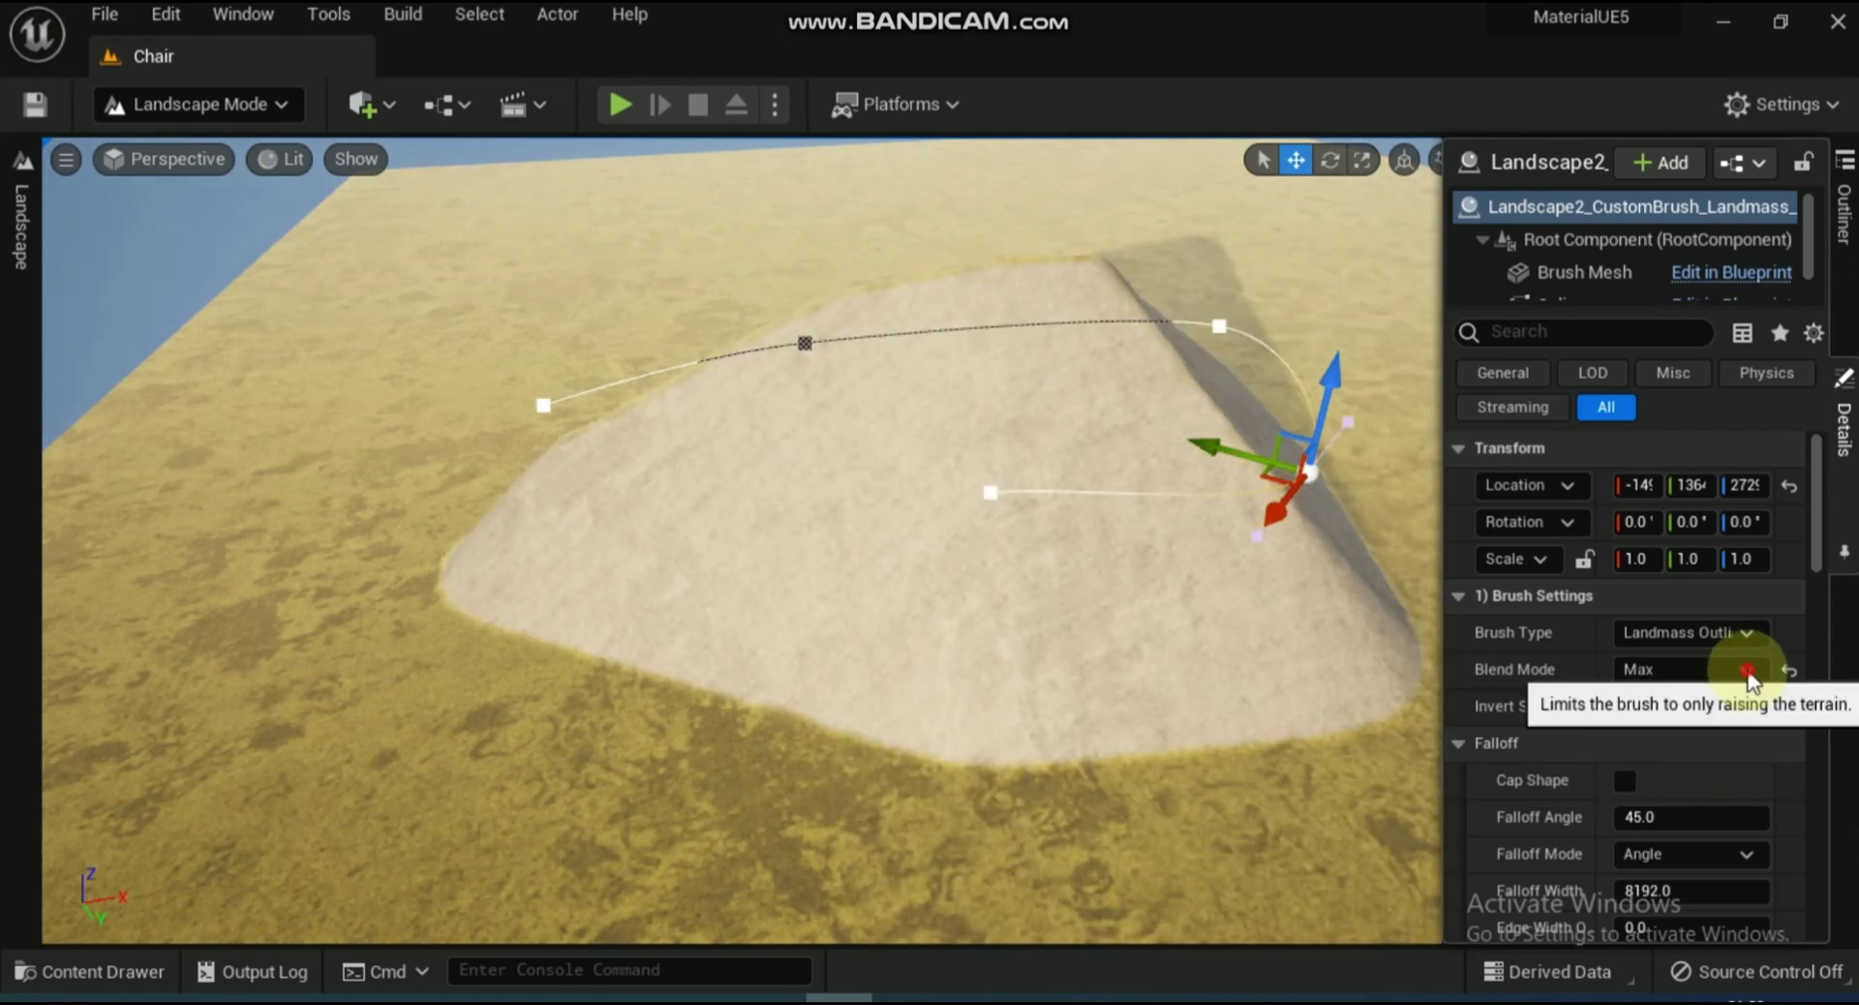
Set the landmass brush's blend mode to Additive and look through the available brush types without changing the type
{"action": "left_click", "coordinate": [1743, 670]}
{"action": "left_click", "coordinate": [1706, 776]}
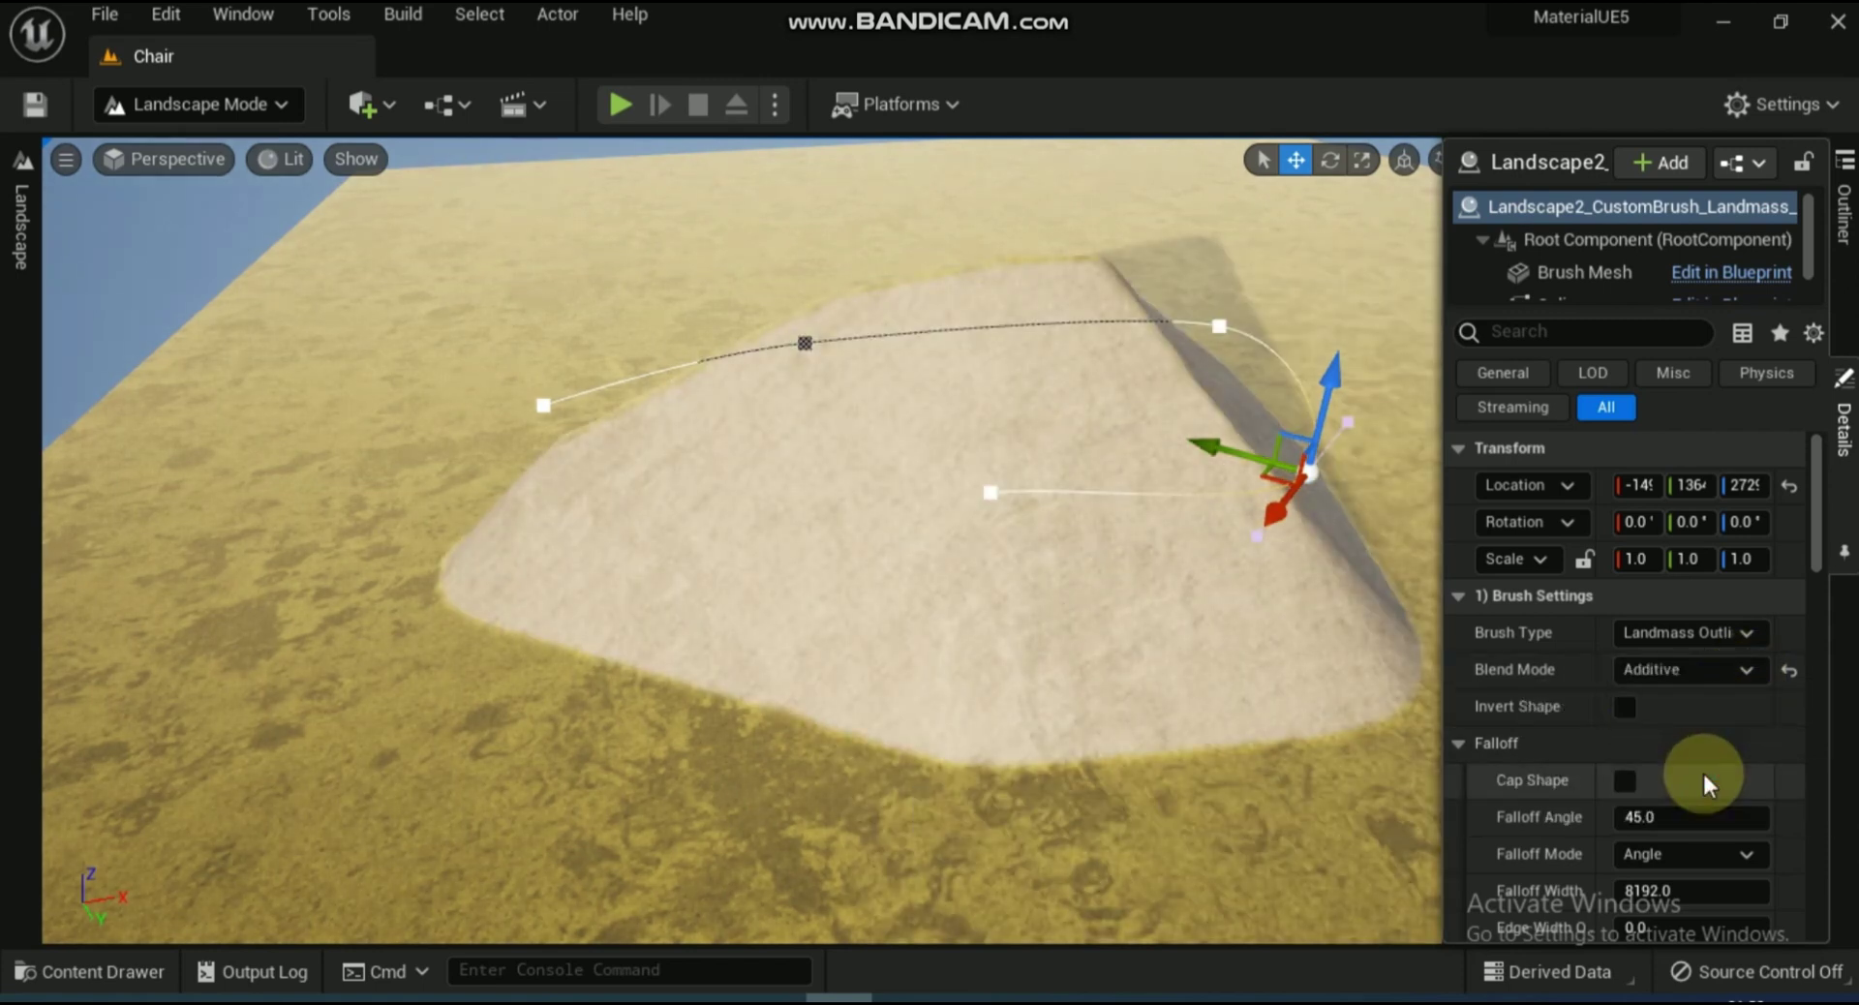
{"action": "left_click", "coordinate": [1751, 639]}
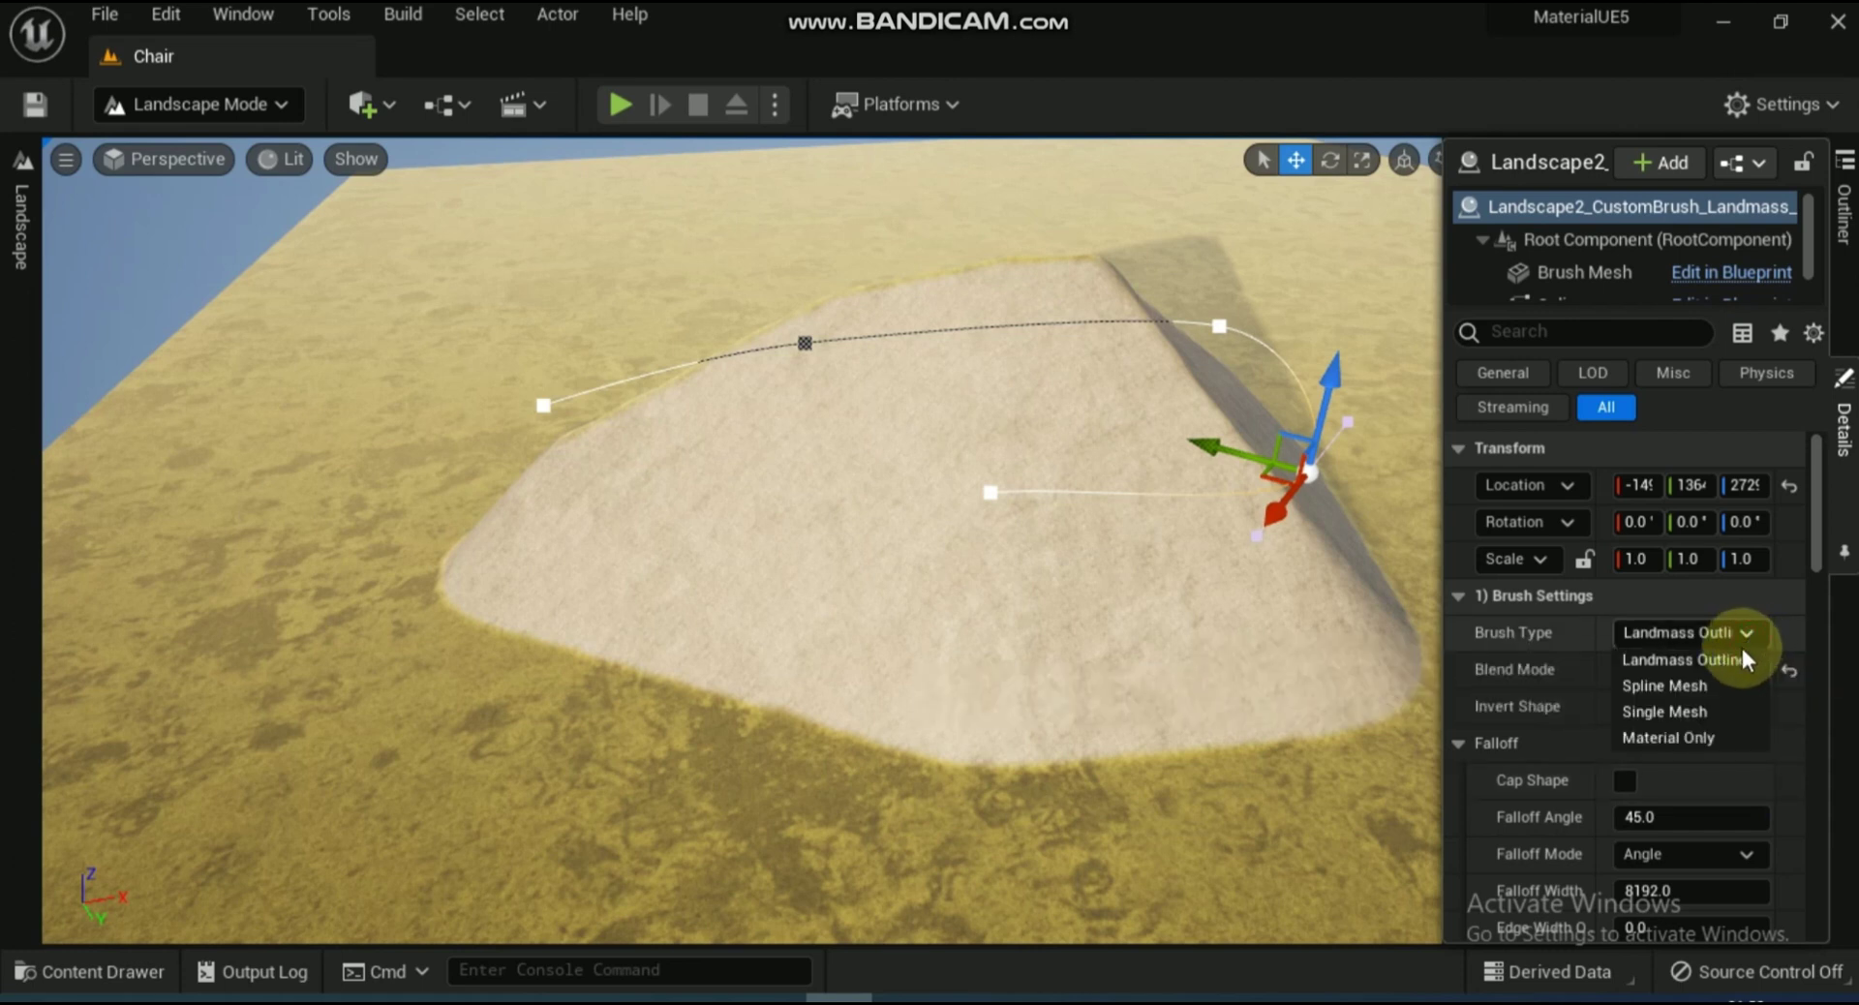
{"action": "left_click", "coordinate": [1787, 628]}
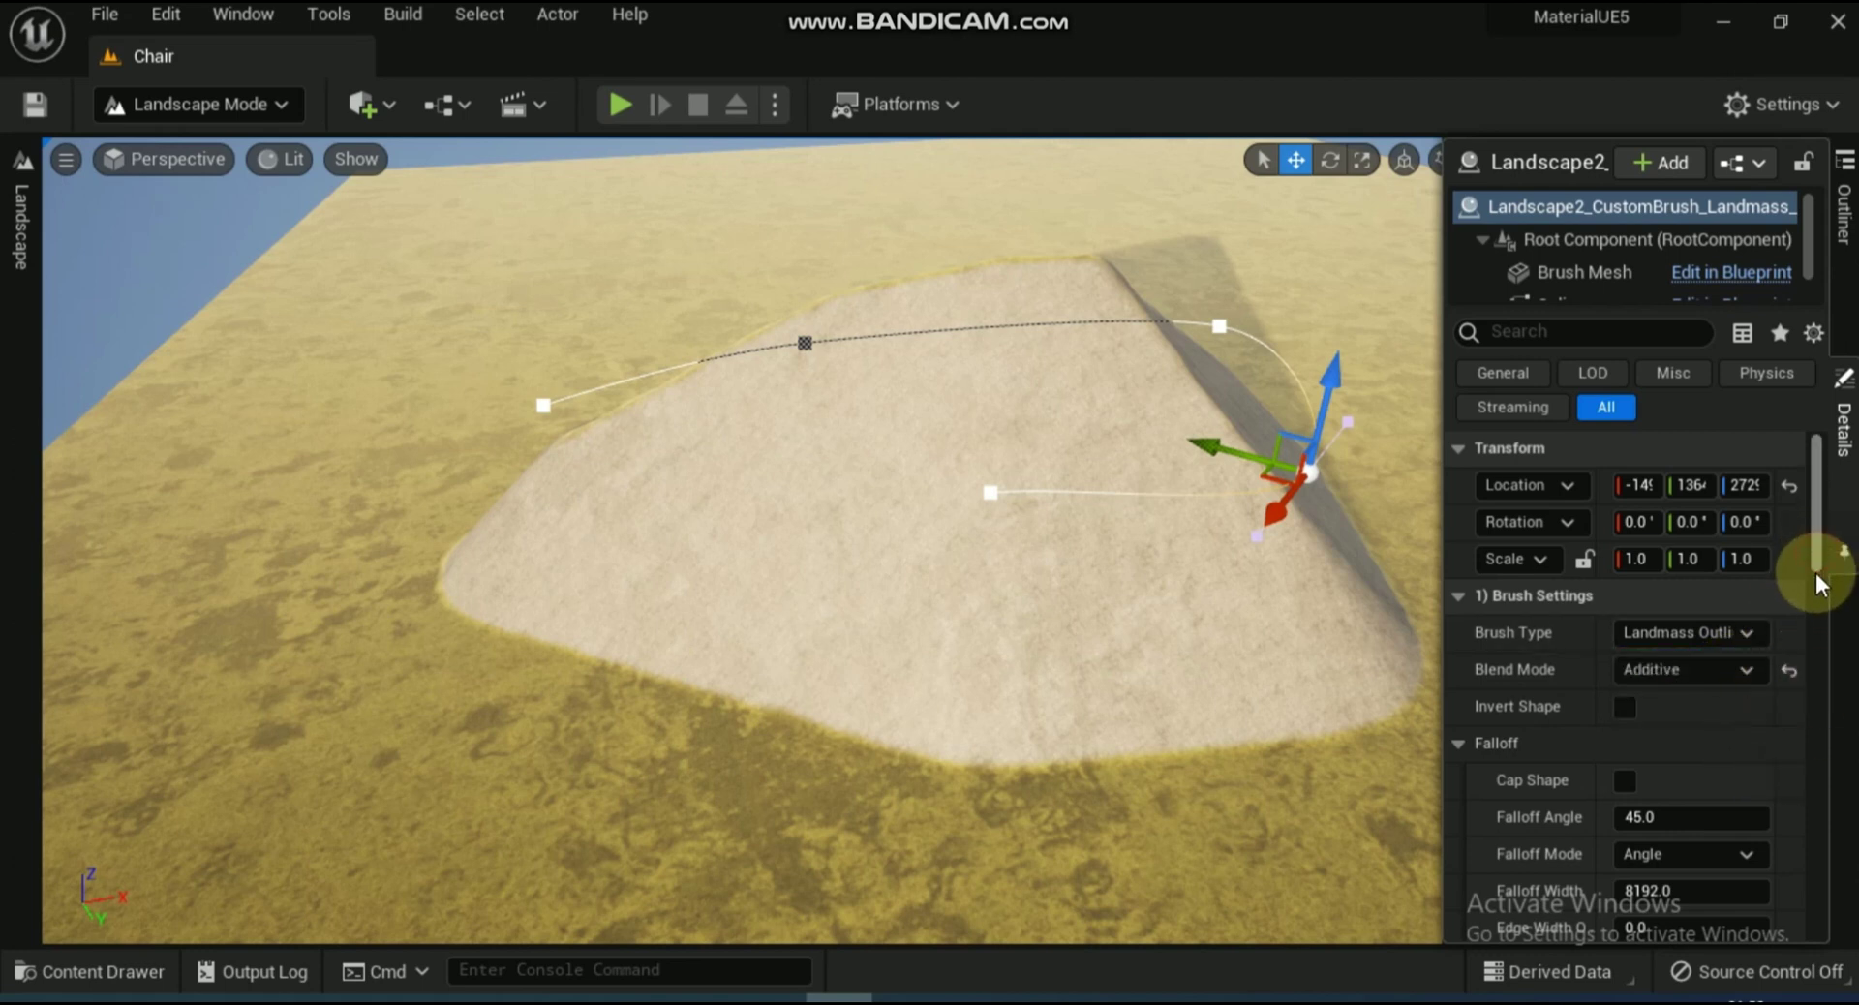
Try the Width falloff mode on the landmass brush and change it back to Angle
{"action": "scroll", "coordinate": [1811, 573], "scroll_direction": "down", "scroll_amount": 3}
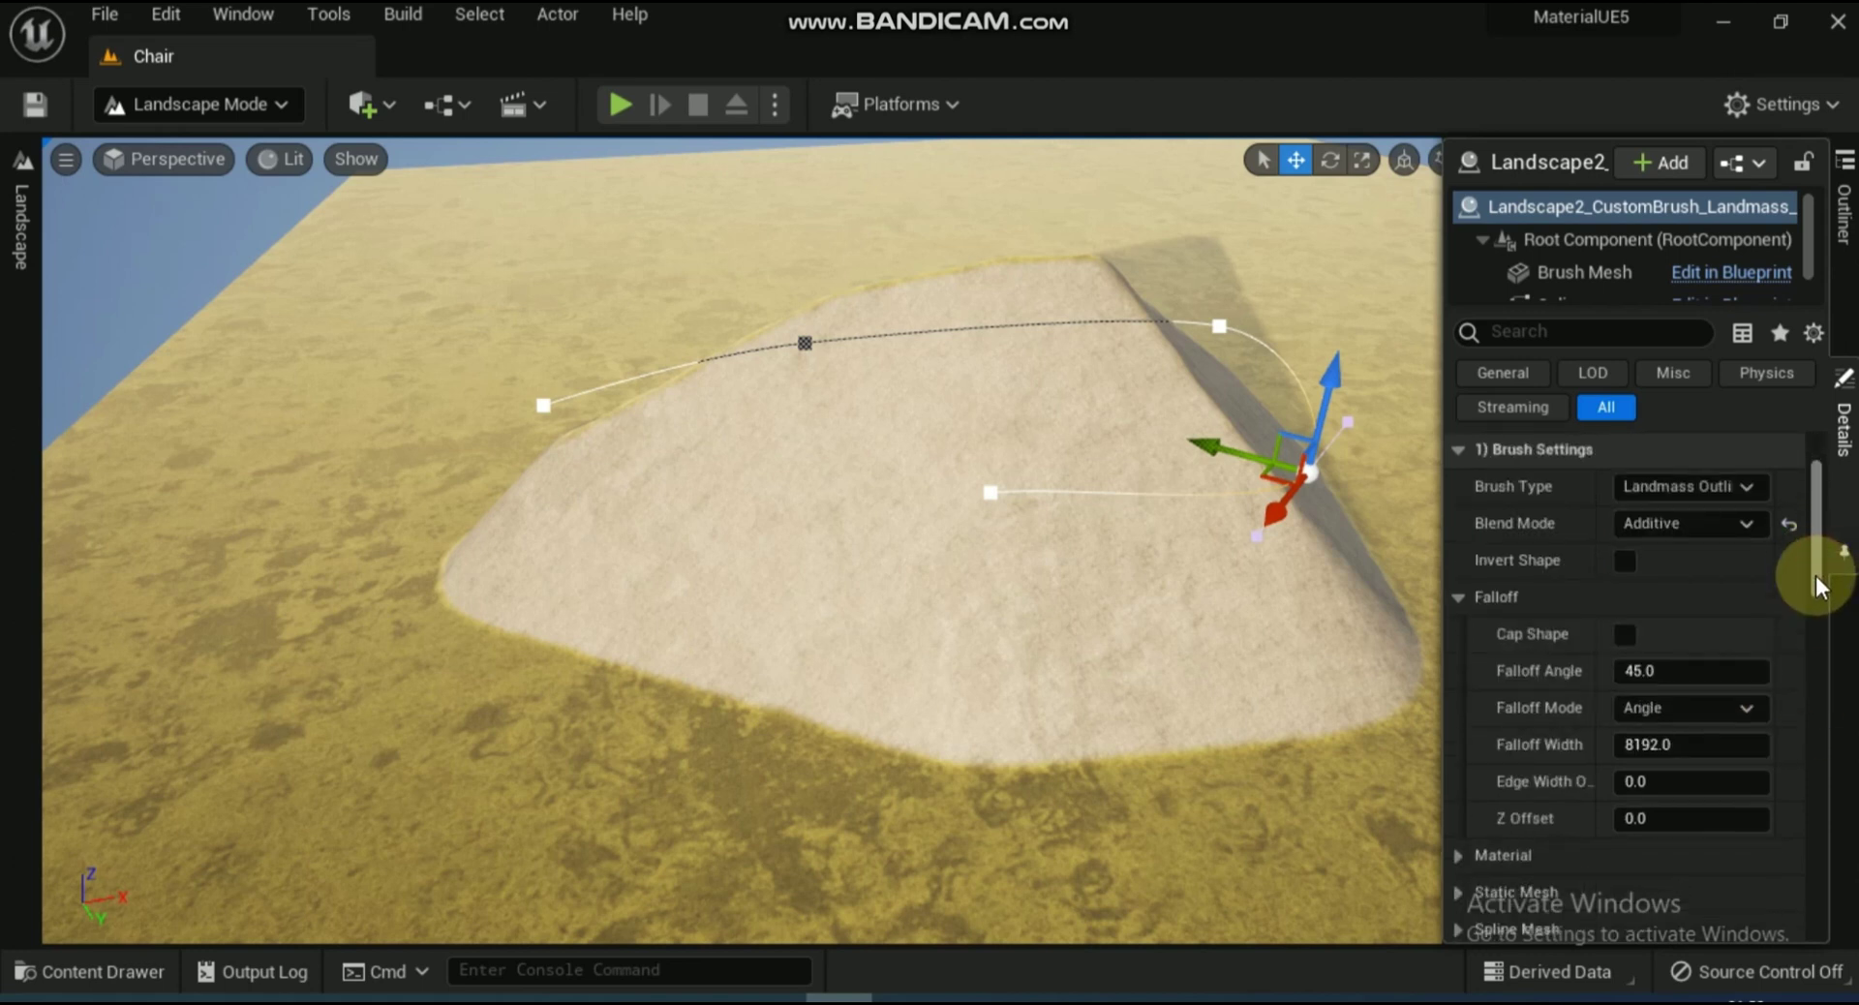
{"action": "left_click", "coordinate": [1691, 714]}
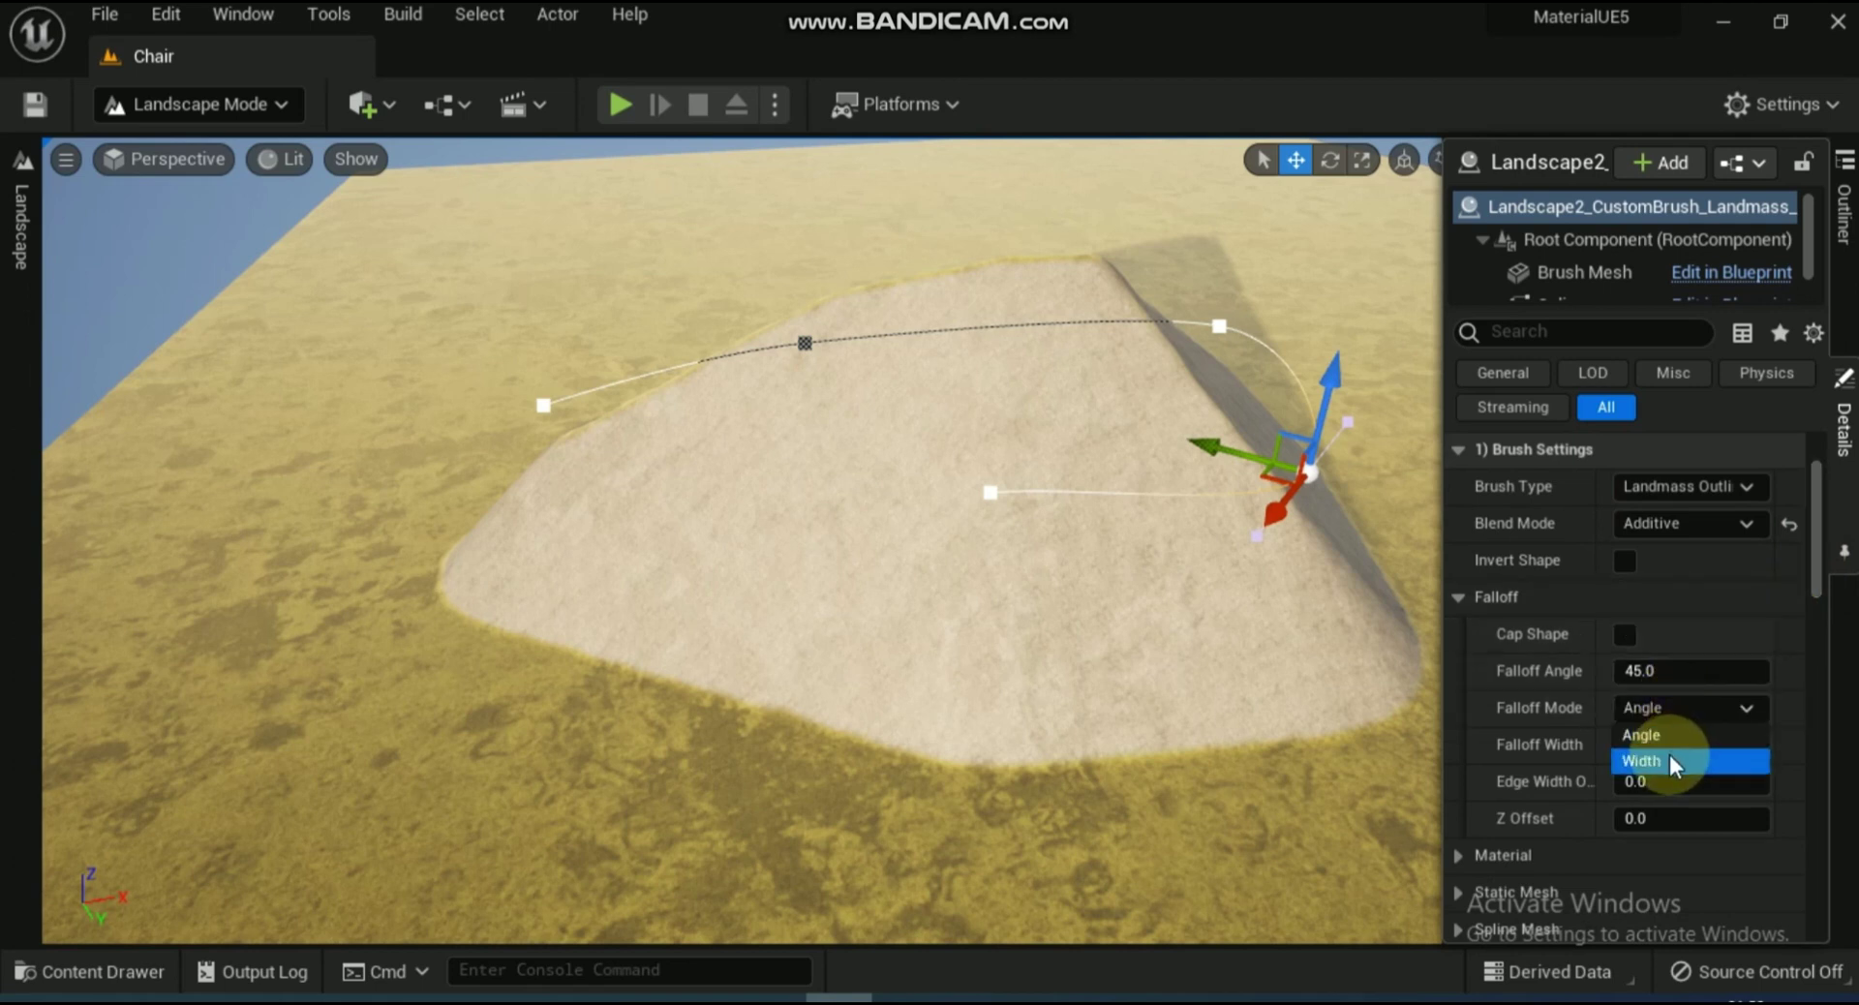
{"action": "left_click", "coordinate": [1669, 761]}
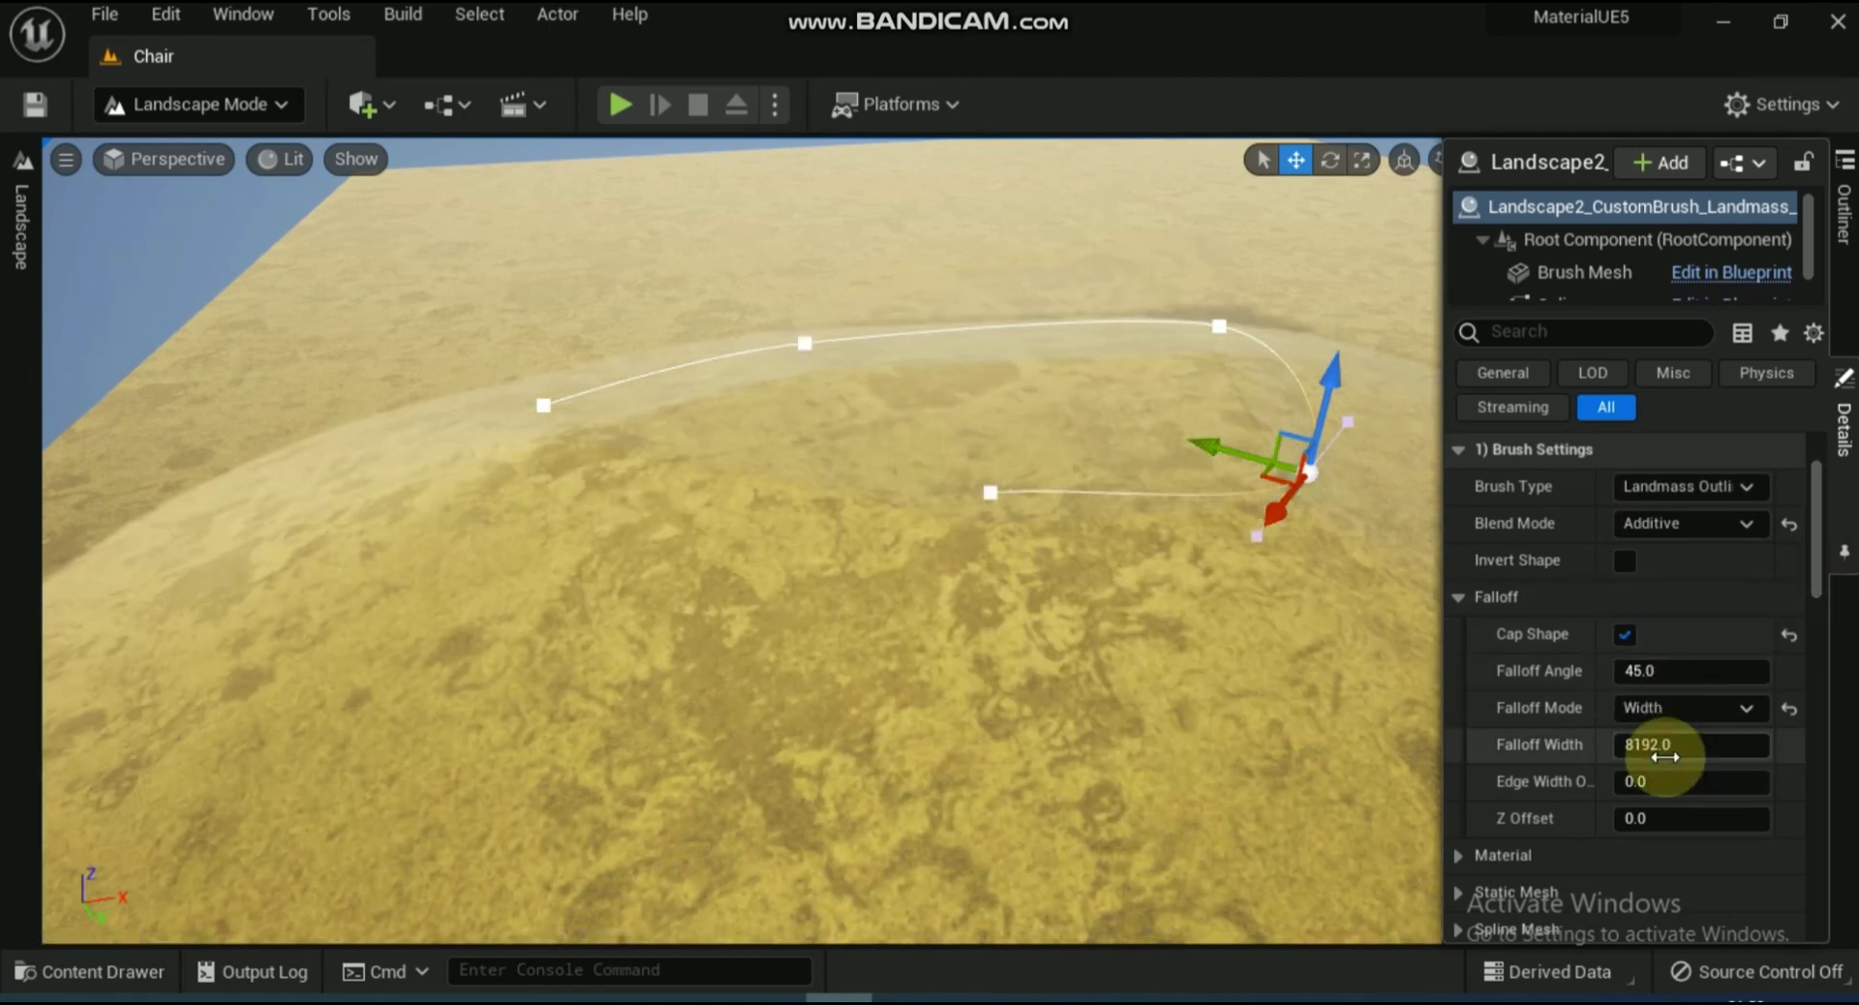
{"action": "left_click", "coordinate": [1675, 707]}
{"action": "left_click", "coordinate": [1666, 736]}
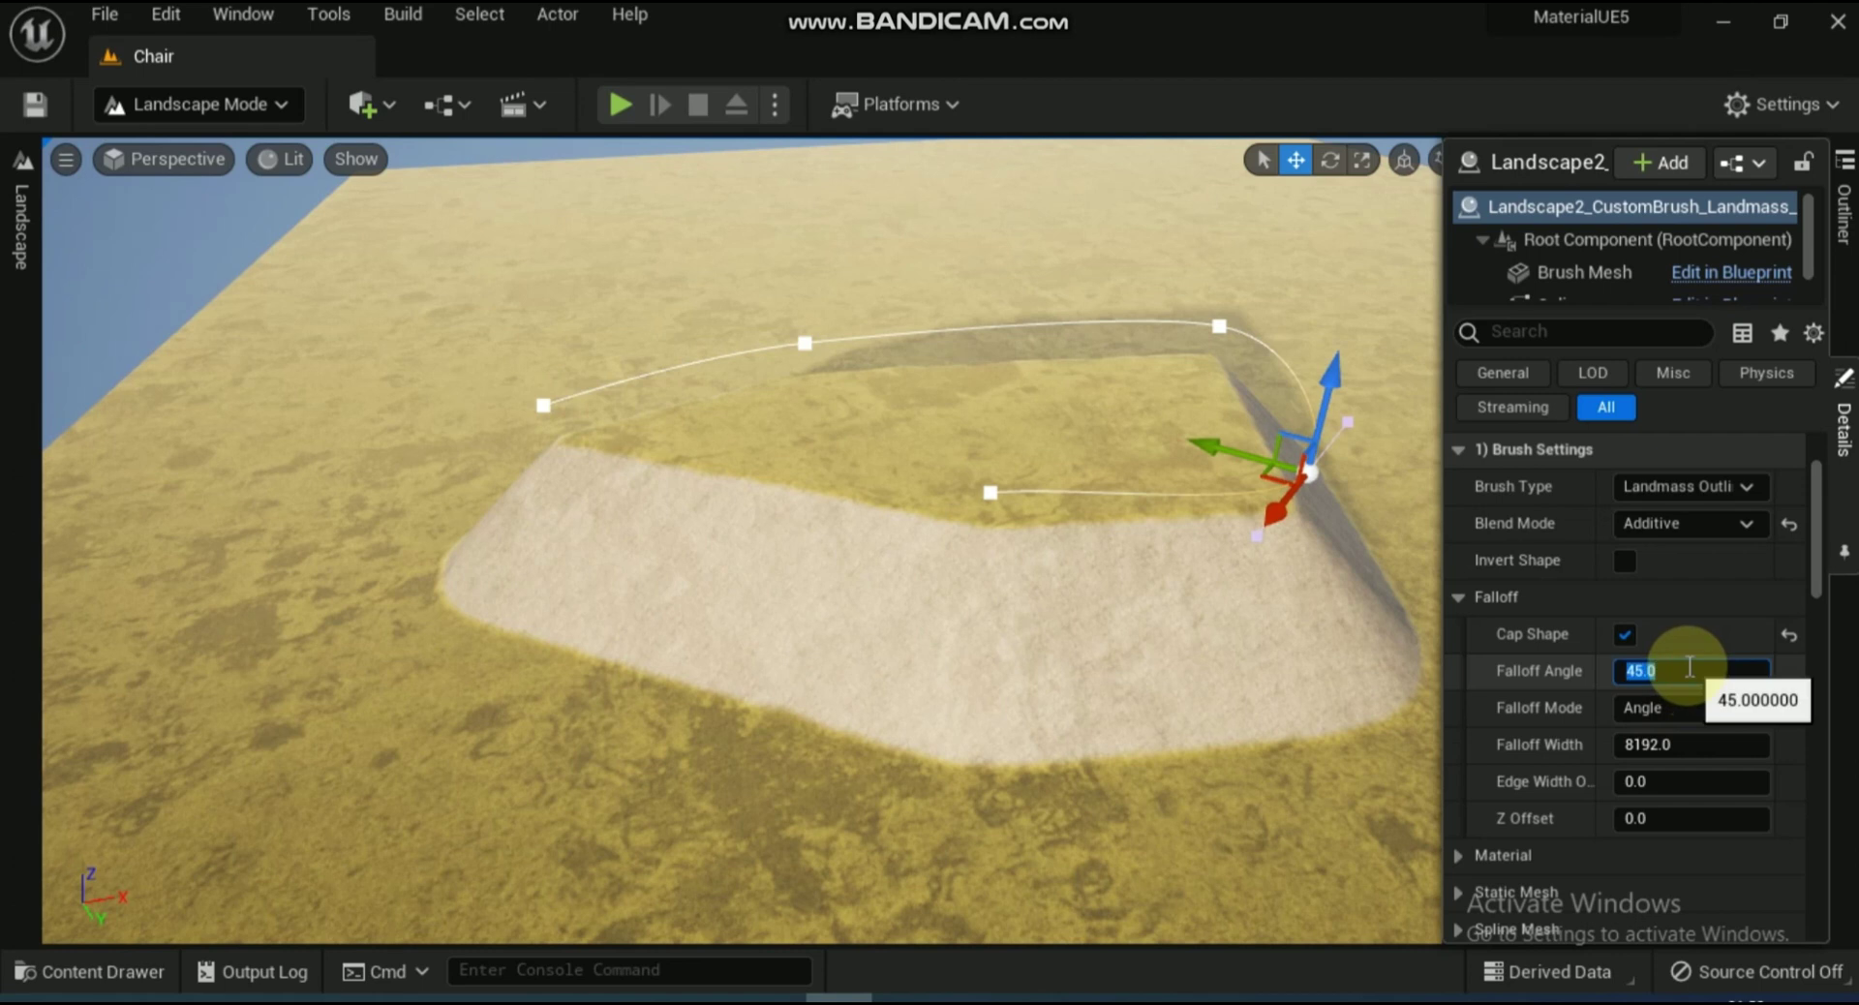
Try falloff angles of 90, 270 and 10 on the landmass brush and return the angle to 45
{"action": "type", "text": "90"}
{"action": "key", "text": "Return"}
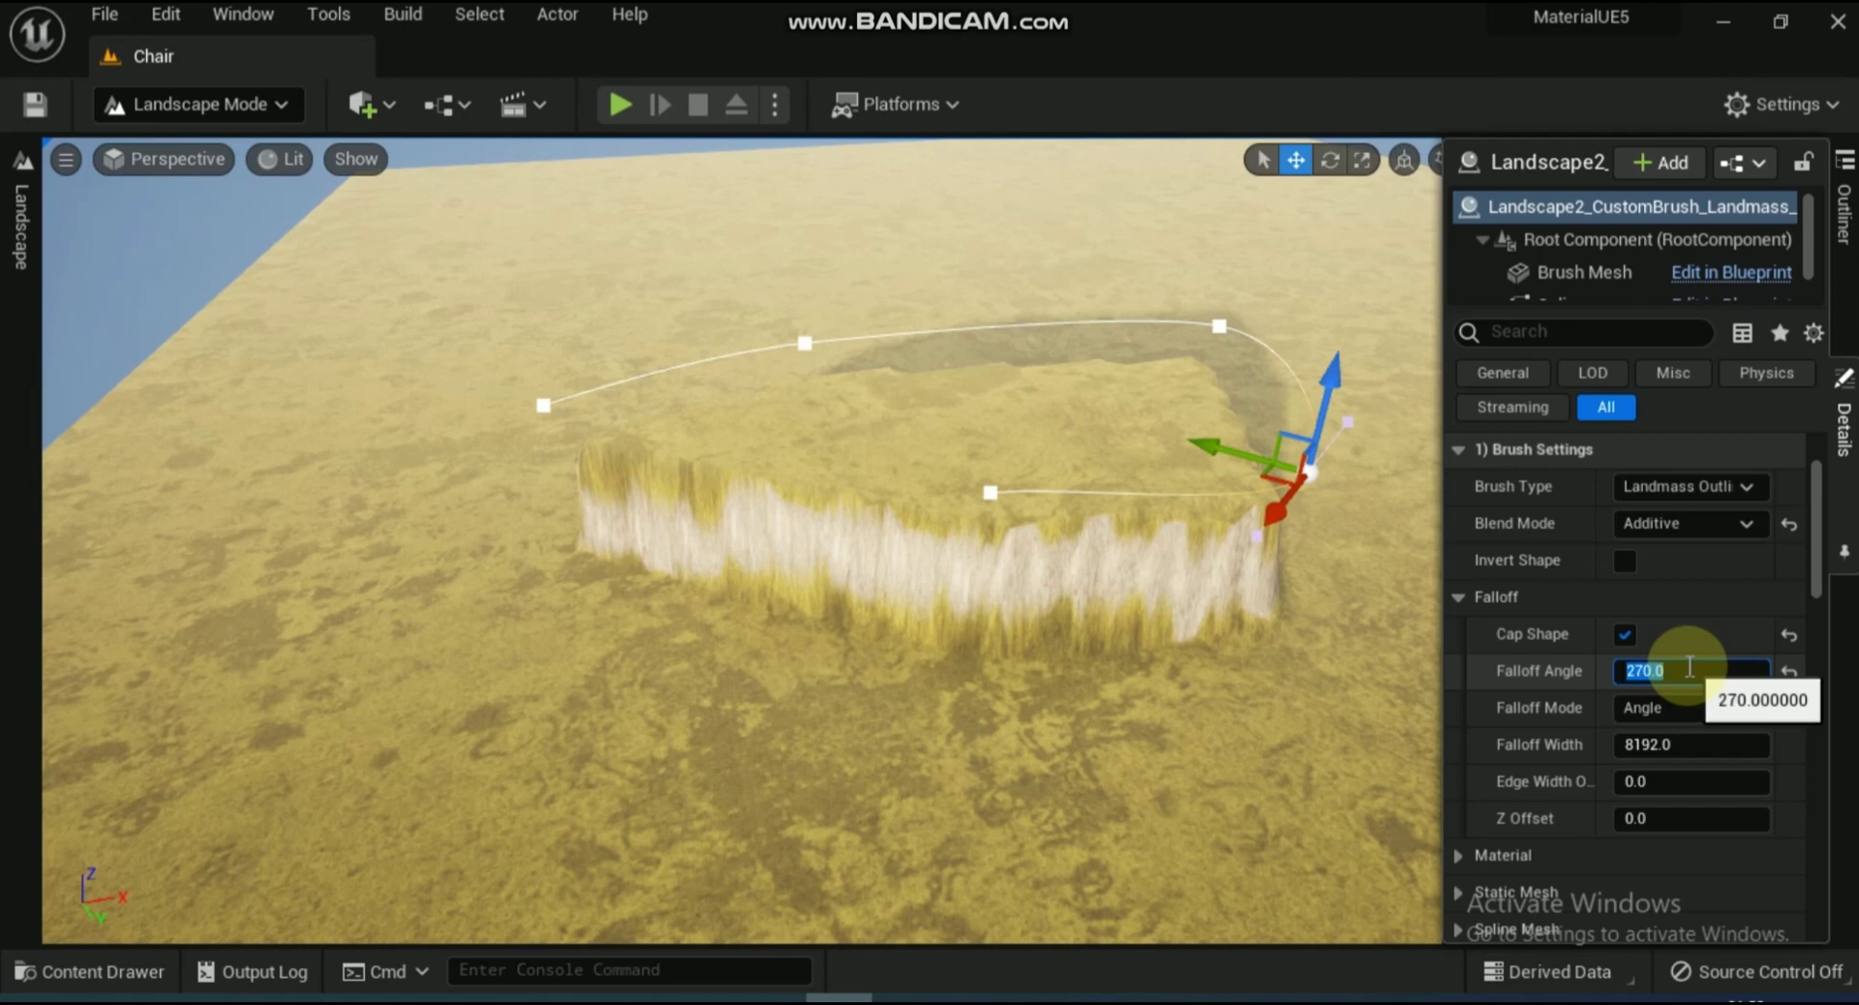
{"action": "type", "text": "10"}
{"action": "key", "text": "Return"}
{"action": "type", "text": "4"}
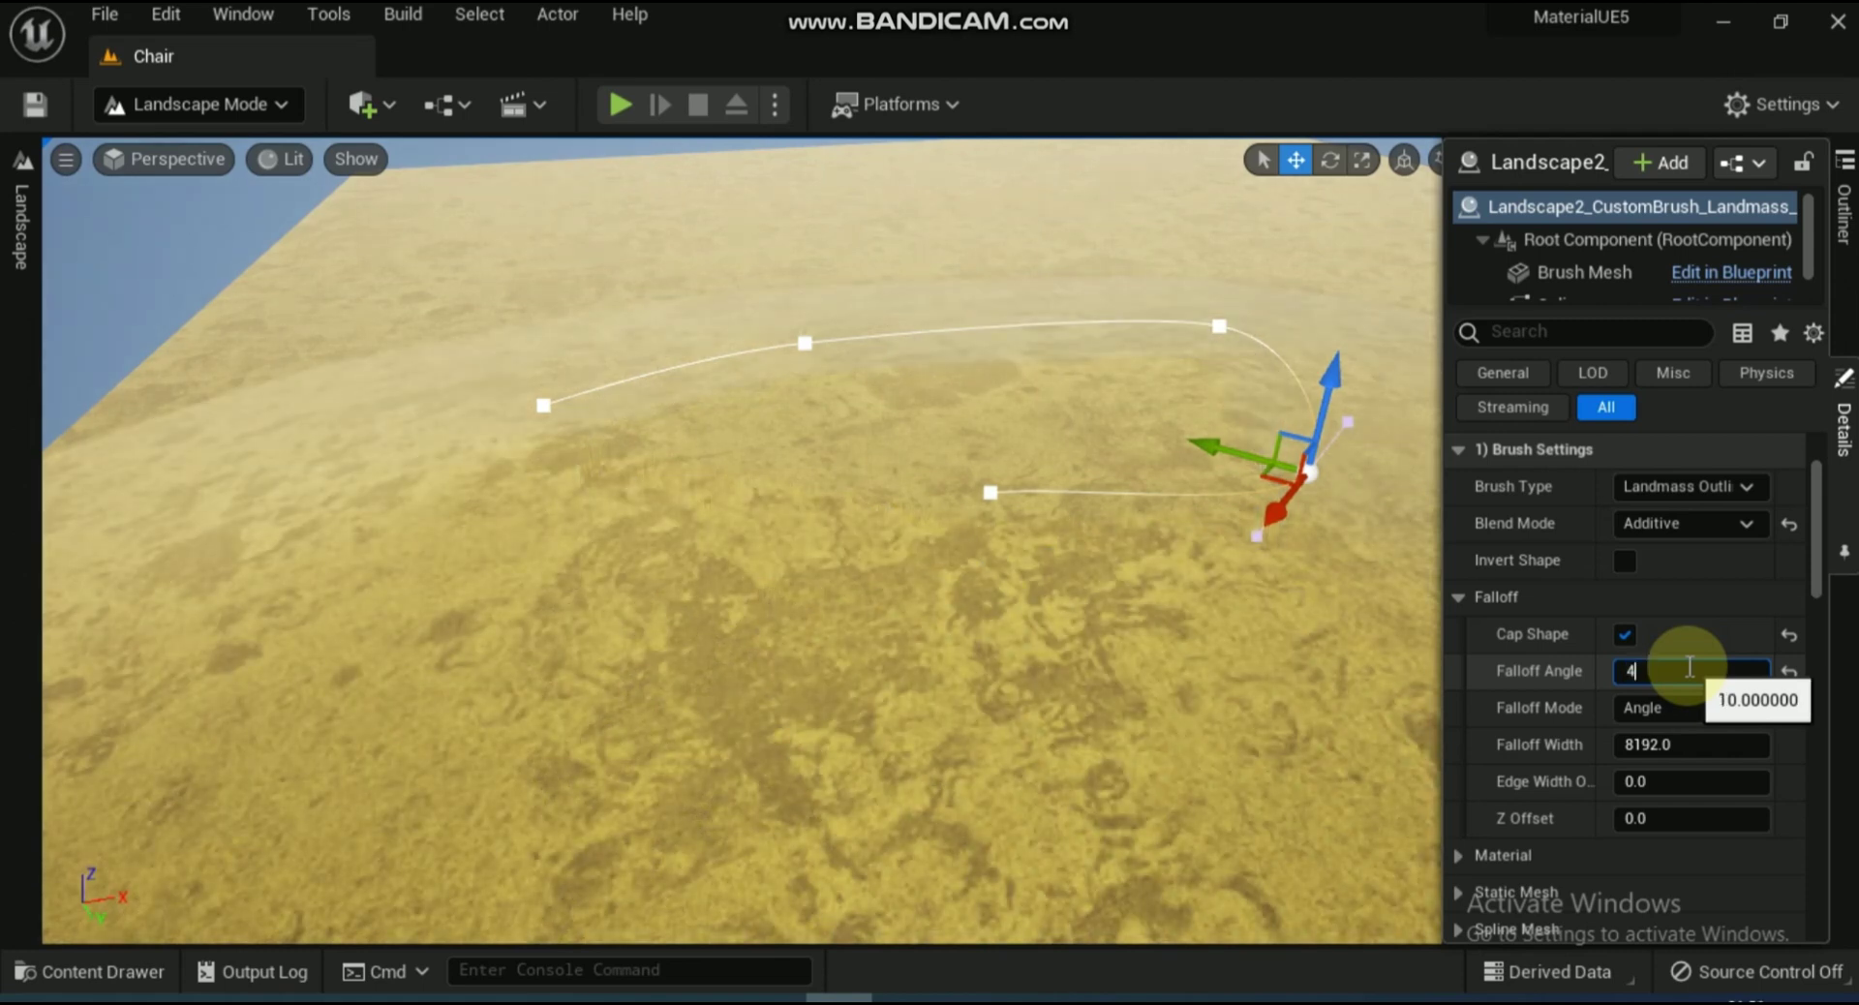
{"action": "type", "text": "5"}
{"action": "key", "text": "Return"}
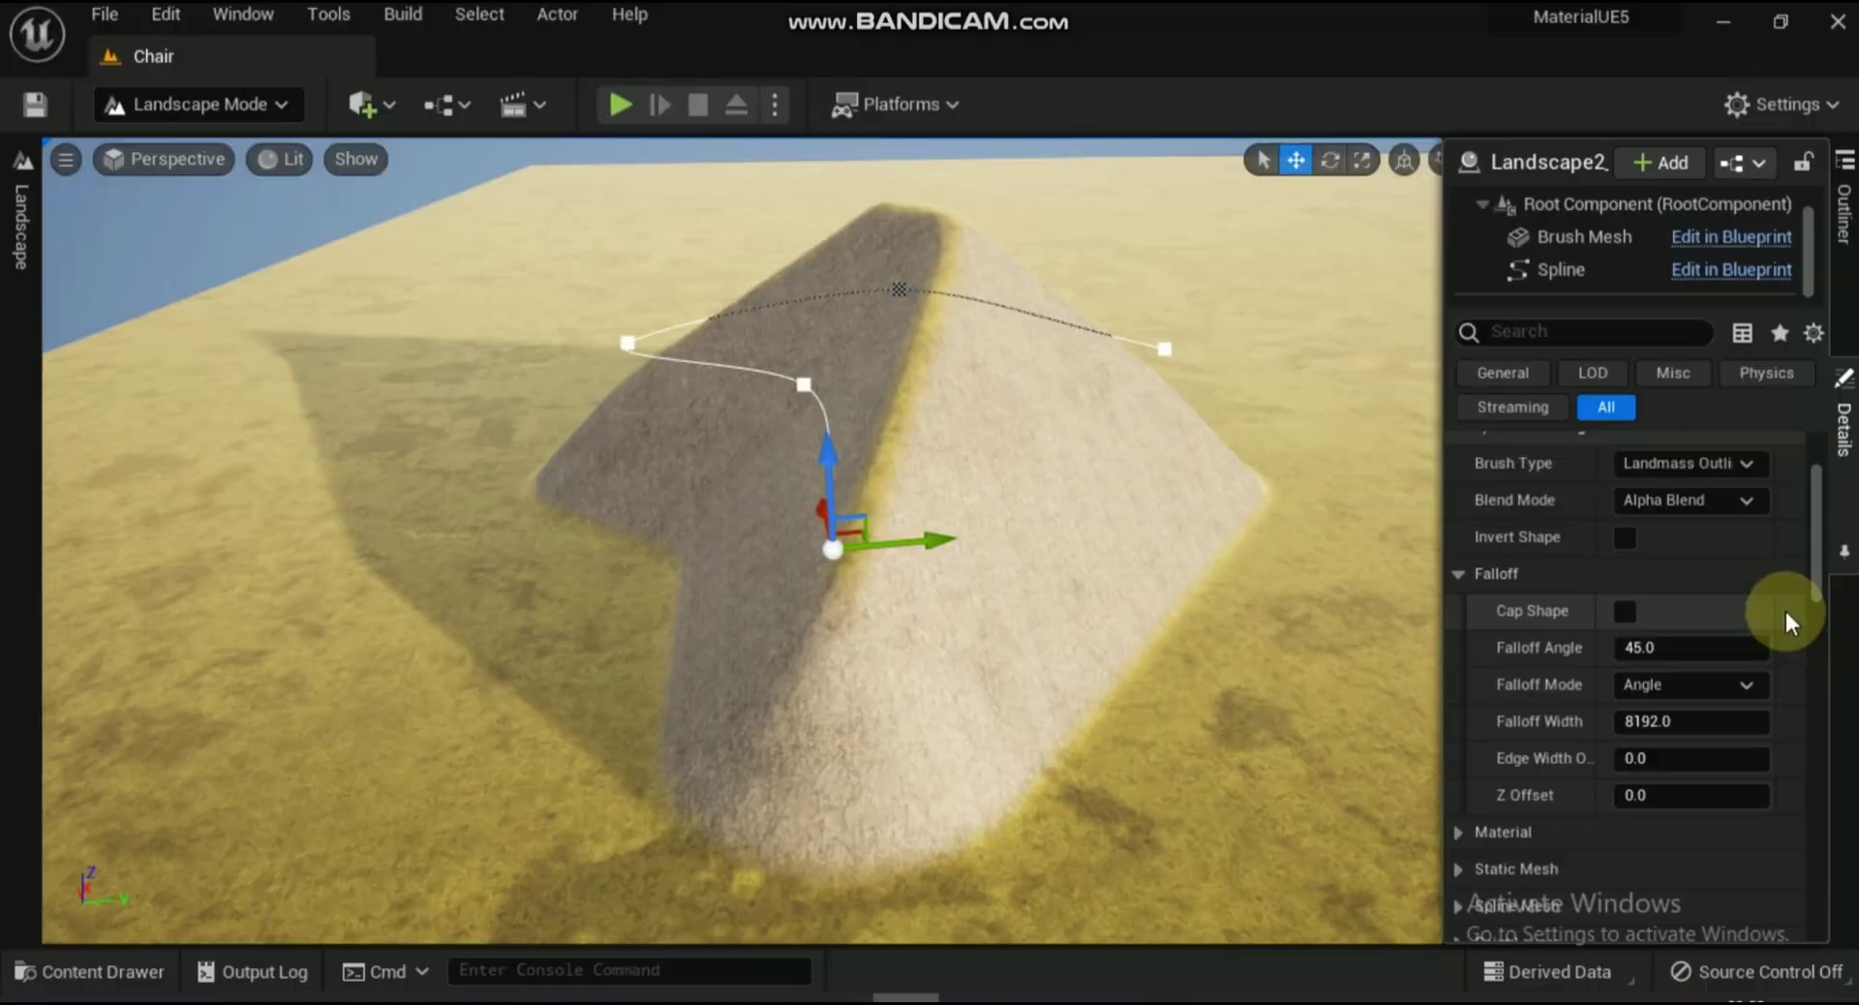
Set the brush's falloff mode to Width and try falloff widths of 10 and 200
{"action": "left_click", "coordinate": [1690, 683]}
{"action": "left_click", "coordinate": [1708, 732]}
{"action": "left_click", "coordinate": [1701, 724]}
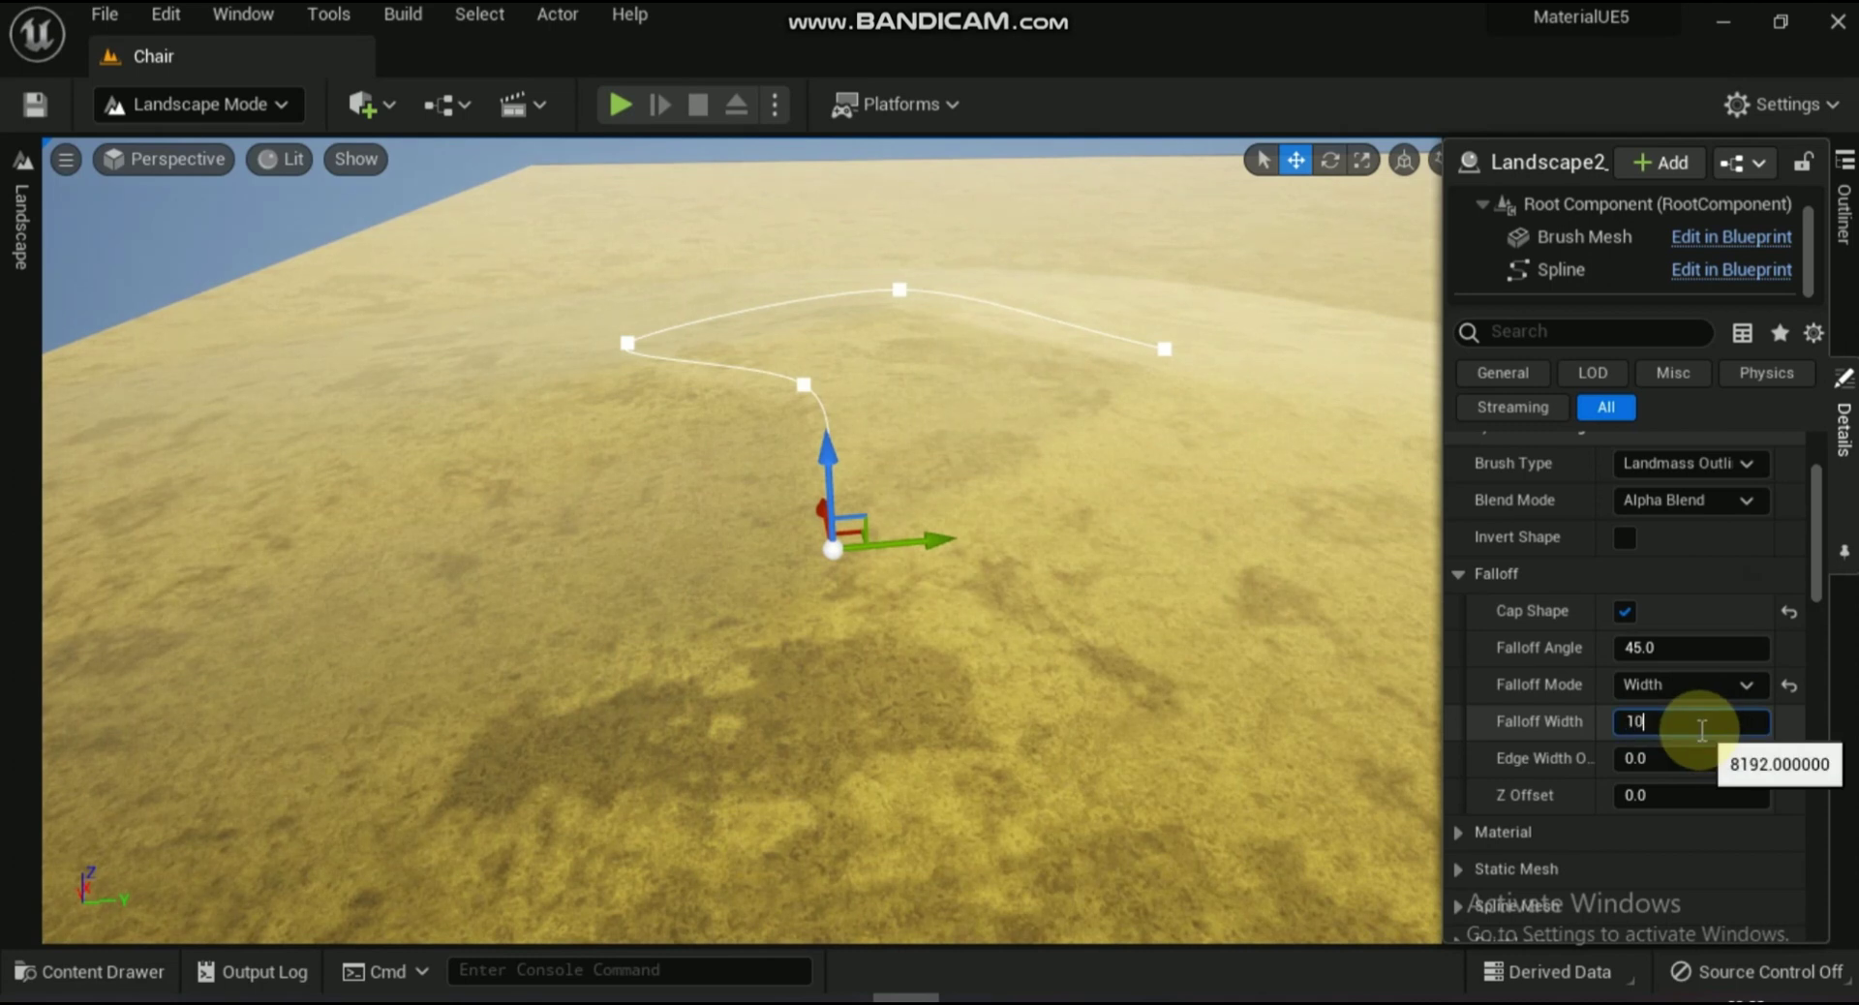
{"action": "type", "text": "10"}
{"action": "key", "text": "Return"}
{"action": "type", "text": "00"}
{"action": "key", "text": "Return"}
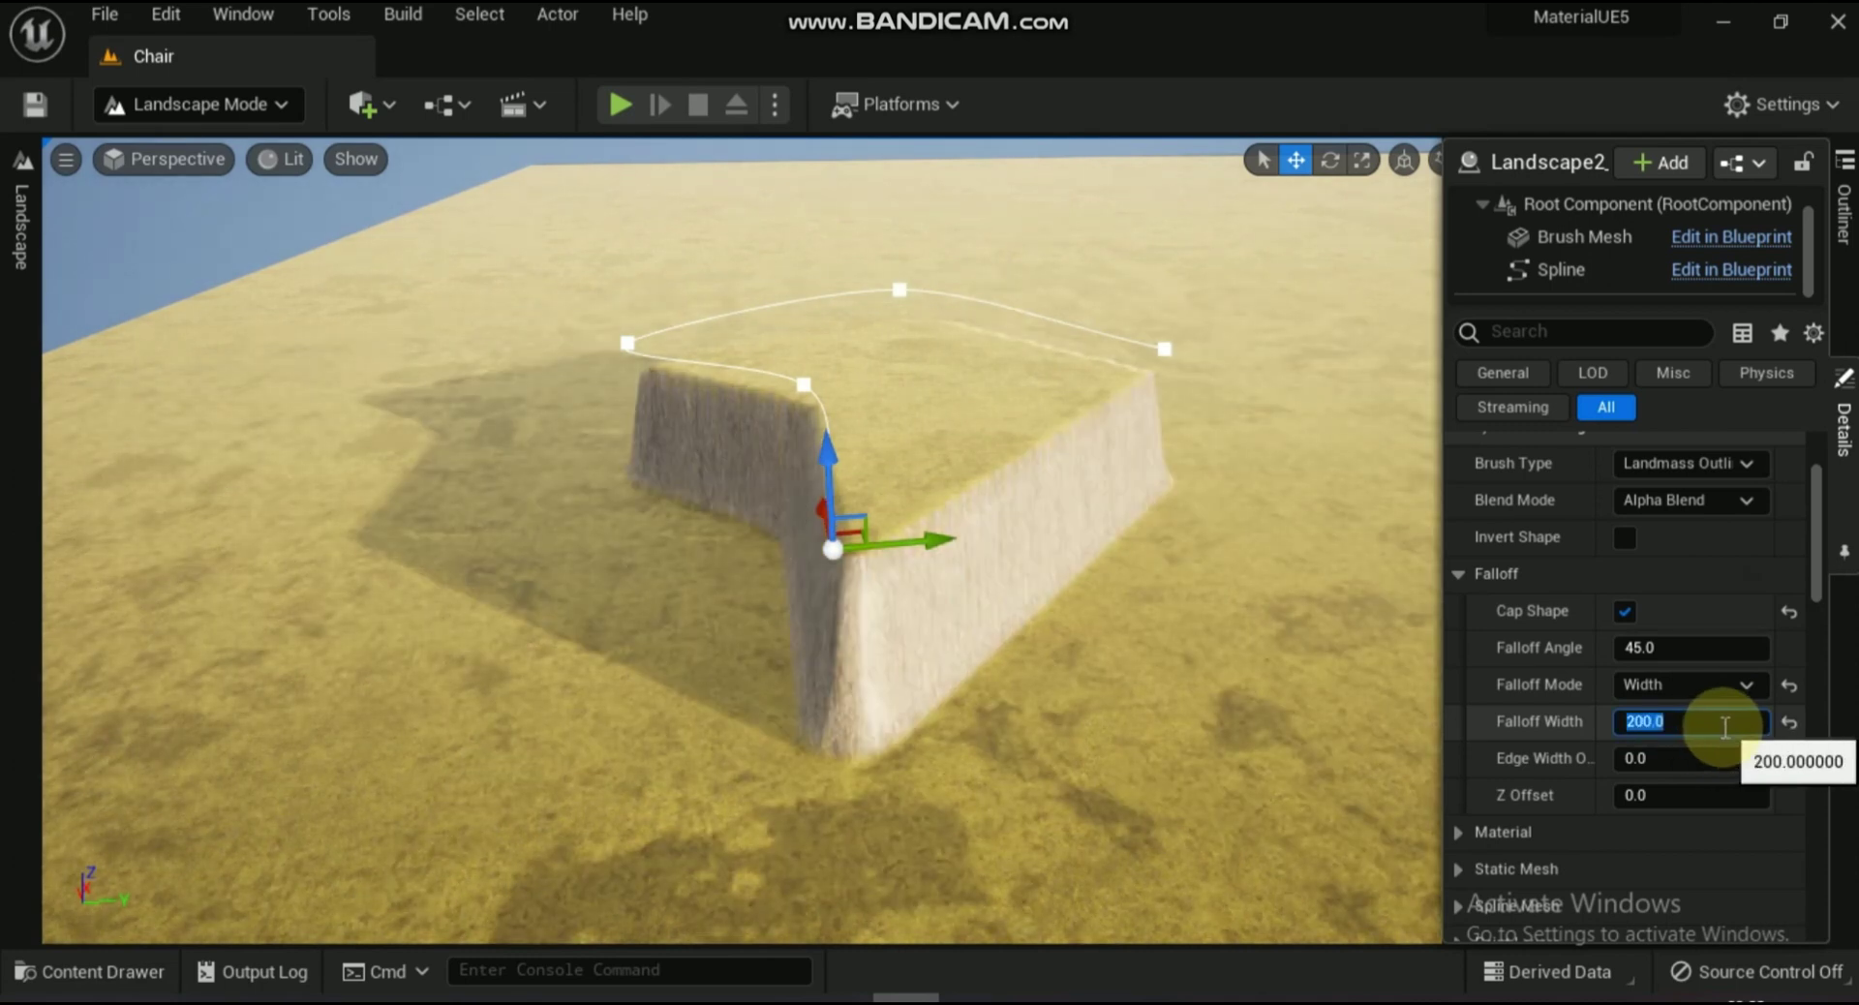
Try falloff widths of 500 and 5000 on the brush and set the width to 2000
{"action": "type", "text": "500"}
{"action": "key", "text": "Return"}
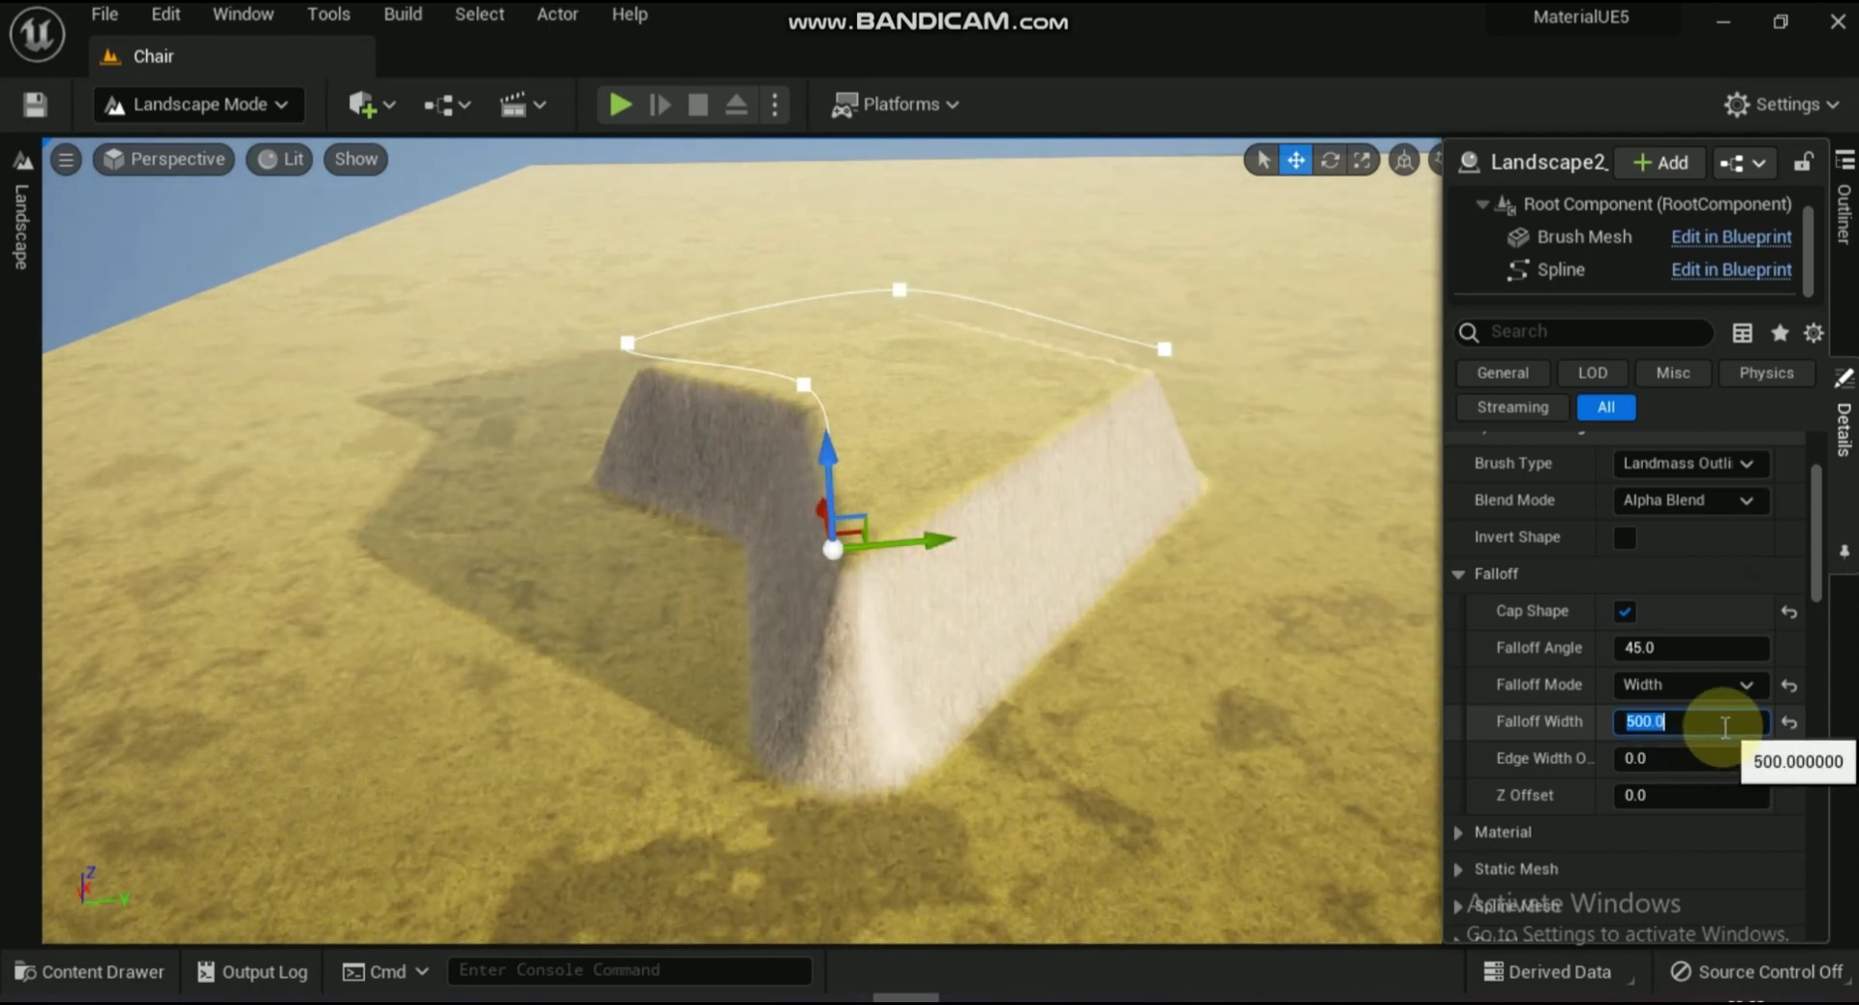
{"action": "key", "text": "Return"}
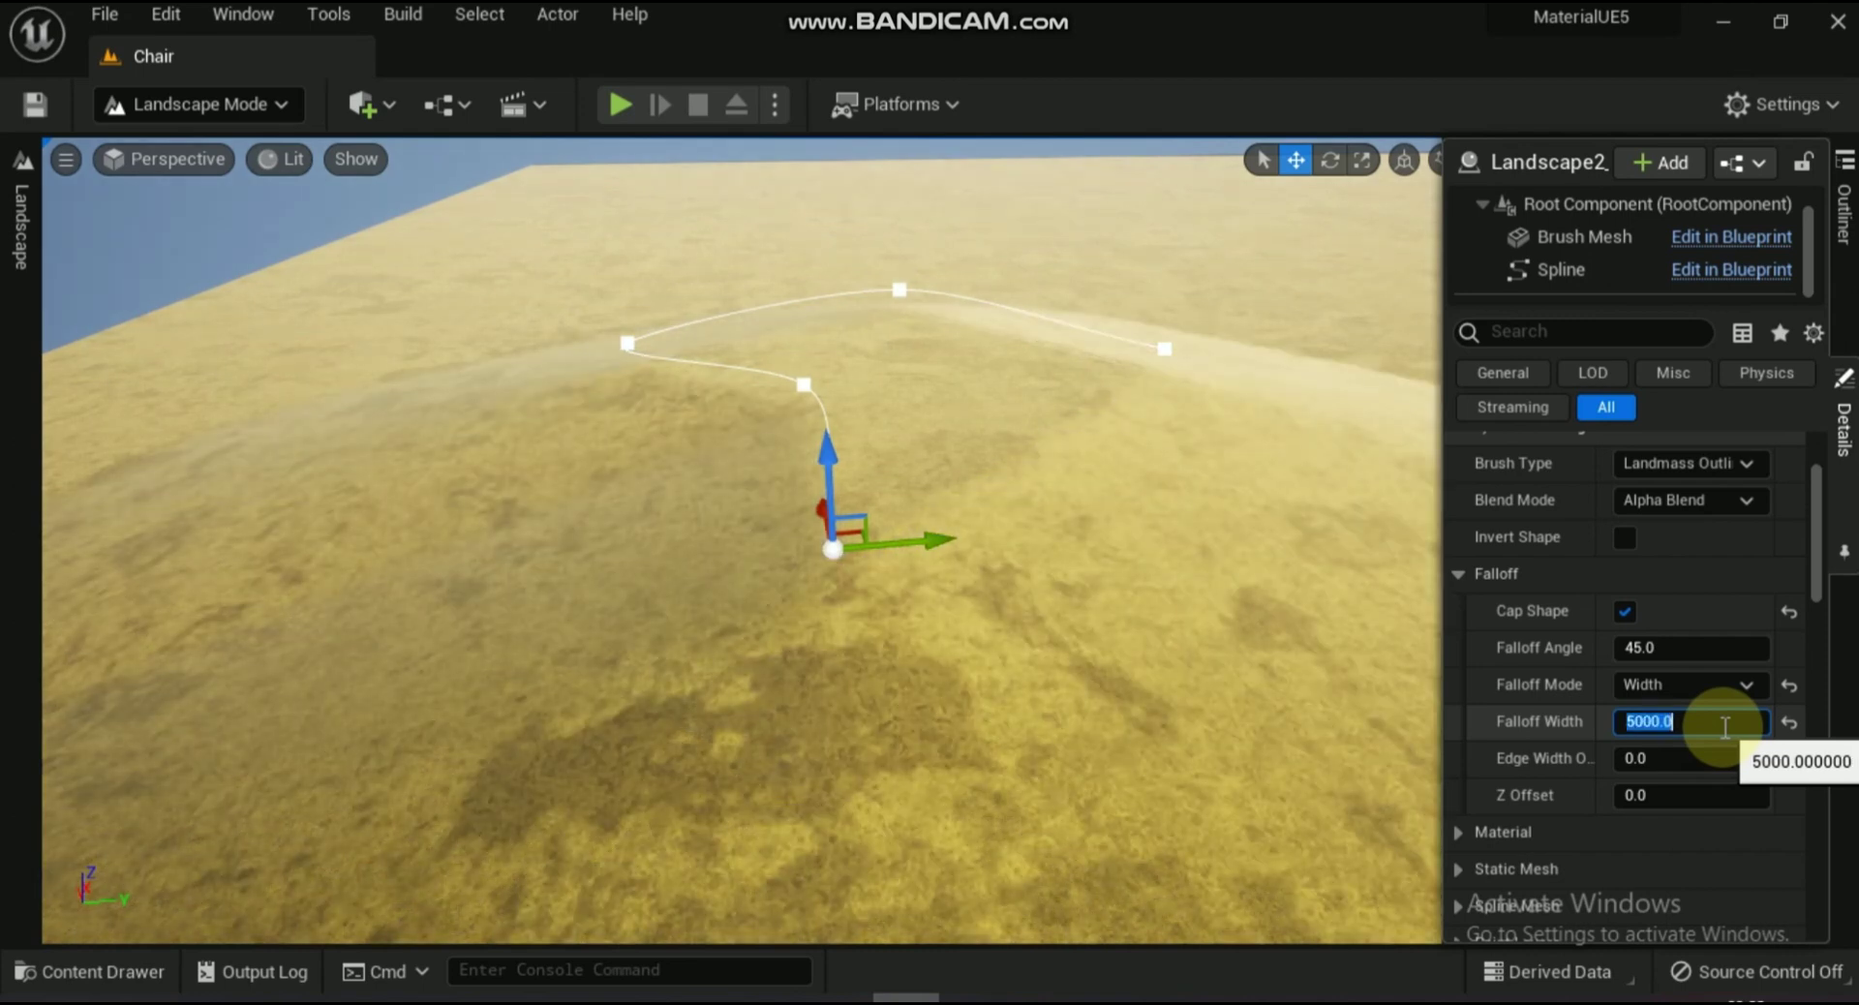
{"action": "type", "text": "2000"}
{"action": "key", "text": "Return"}
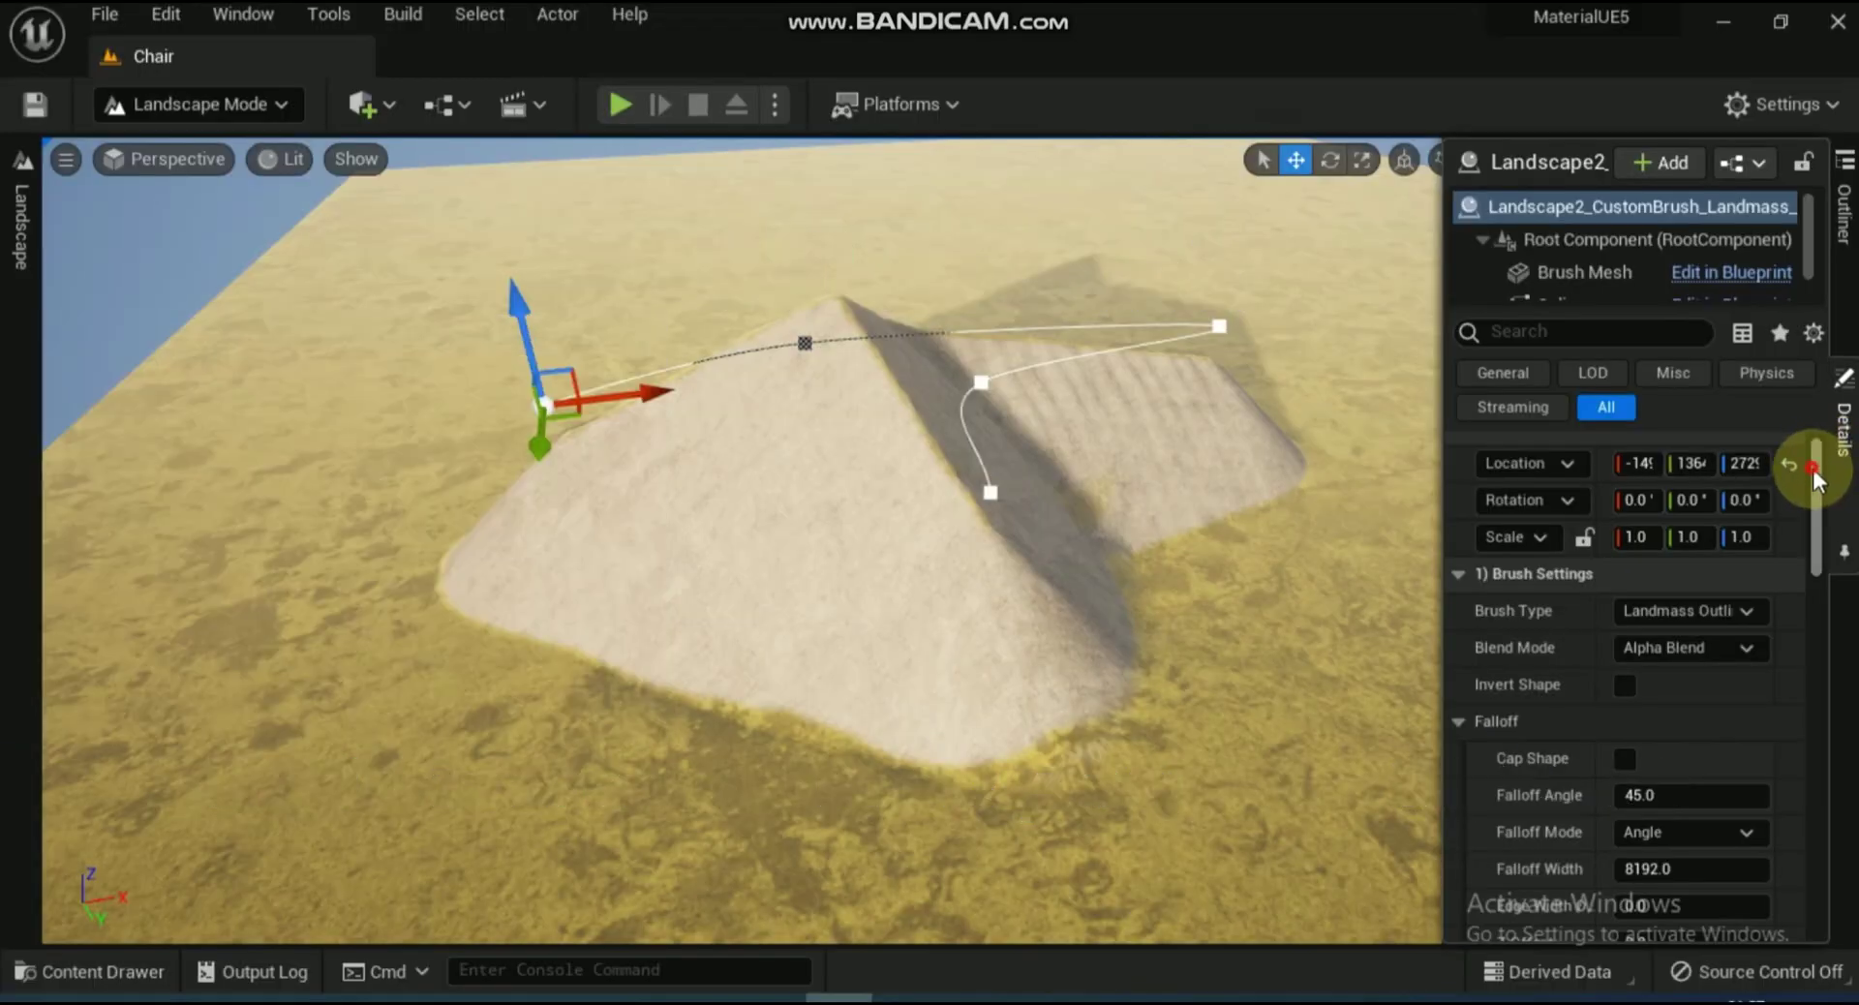
In the brush's blurring effects, switch Blur Shape off and back on, try a Blur Size of 0 and return it to 1
{"action": "left_click_drag", "start_coordinate": [1839, 469], "coordinate": [1849, 619]}
{"action": "left_click", "coordinate": [1627, 467]}
{"action": "left_click", "coordinate": [1626, 467]}
{"action": "left_click", "coordinate": [1636, 502]}
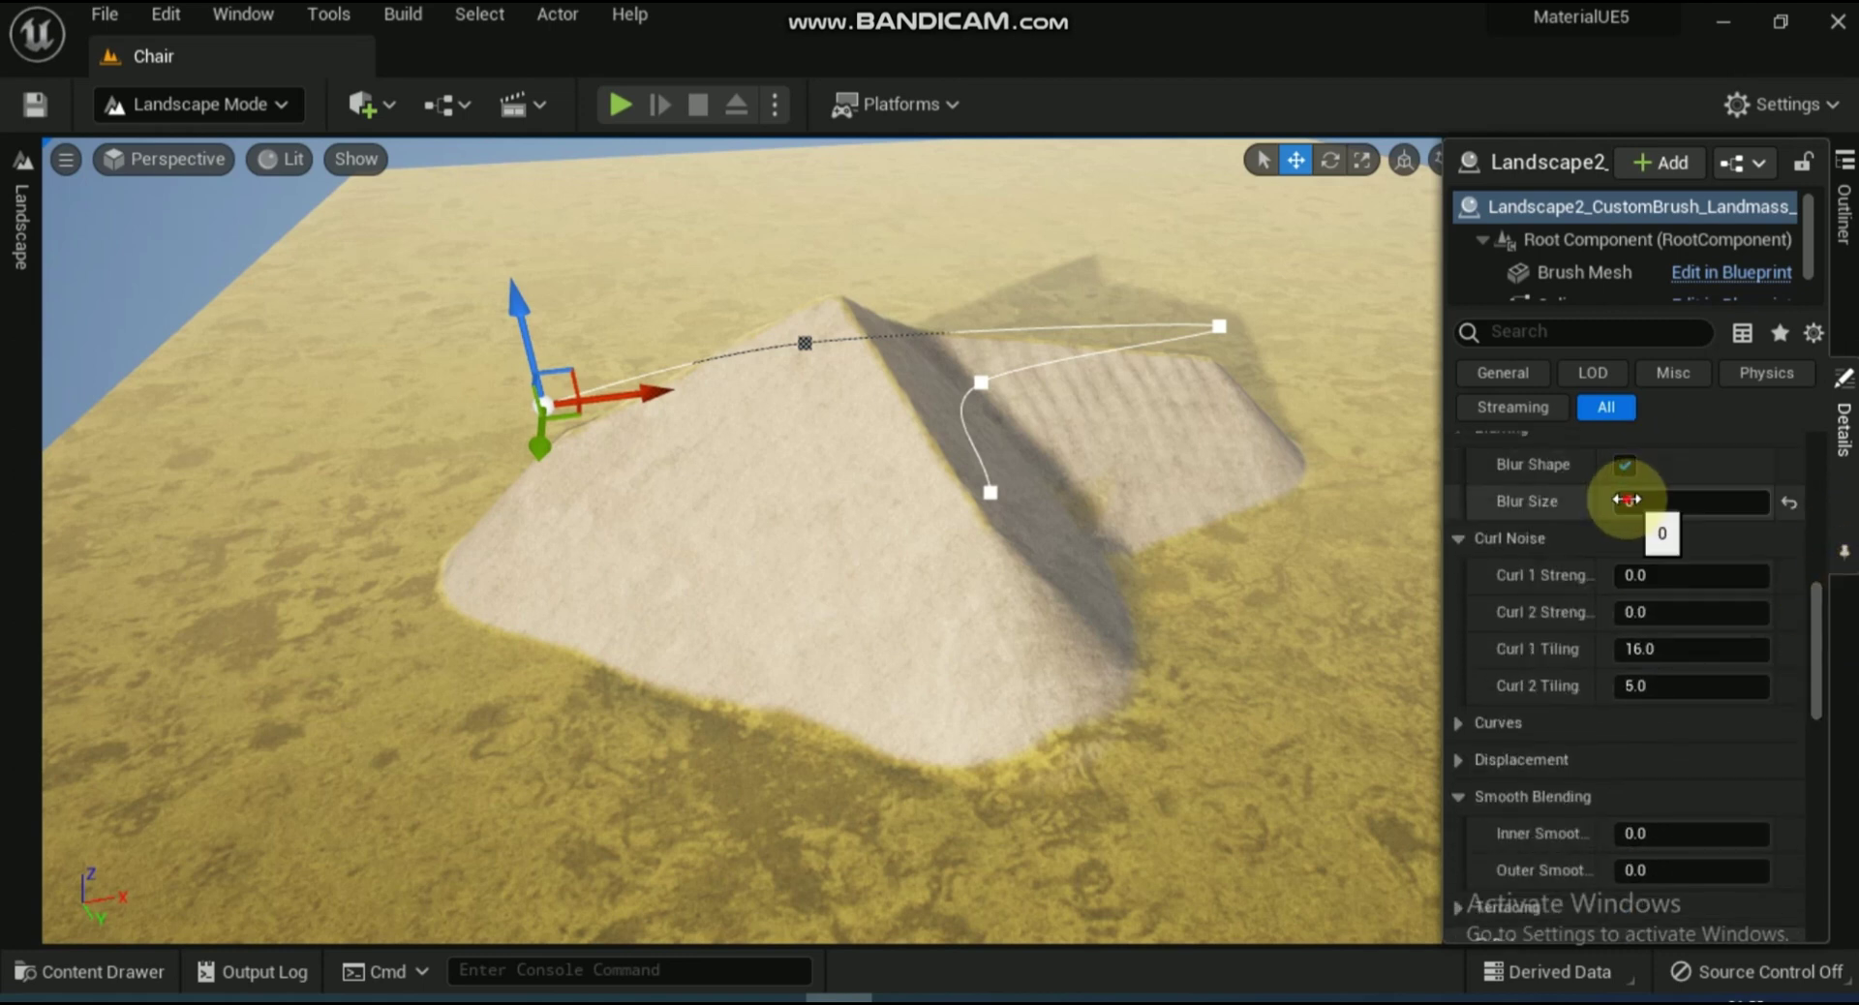
{"action": "mouse_move", "coordinate": [1637, 502]}
{"action": "left_mouse_down"}
{"action": "mouse_move", "coordinate": [1723, 502]}
{"action": "mouse_move", "coordinate": [1636, 502]}
{"action": "left_mouse_up"}
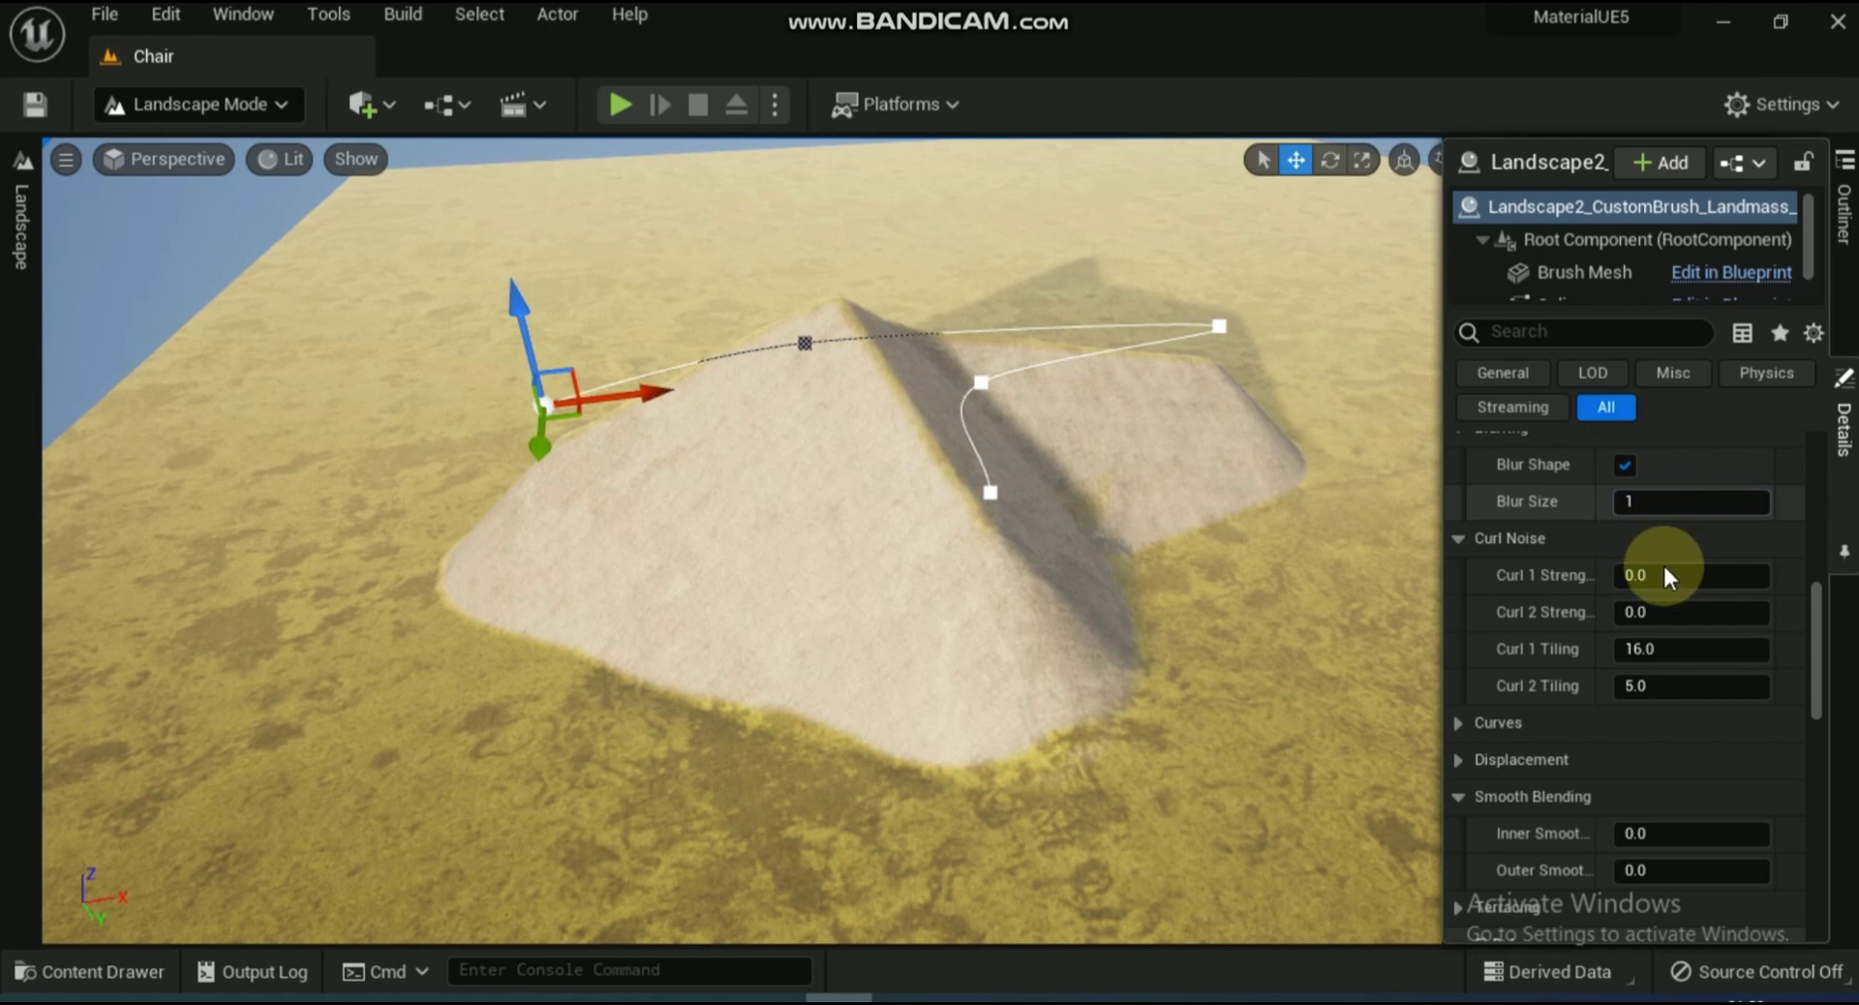
Try Curl 1 Strength at about -8.95 and Curl 2 Strength at about 18.46, resetting each to its default
{"action": "left_click_drag", "start_coordinate": [1689, 575], "coordinate": [1770, 575]}
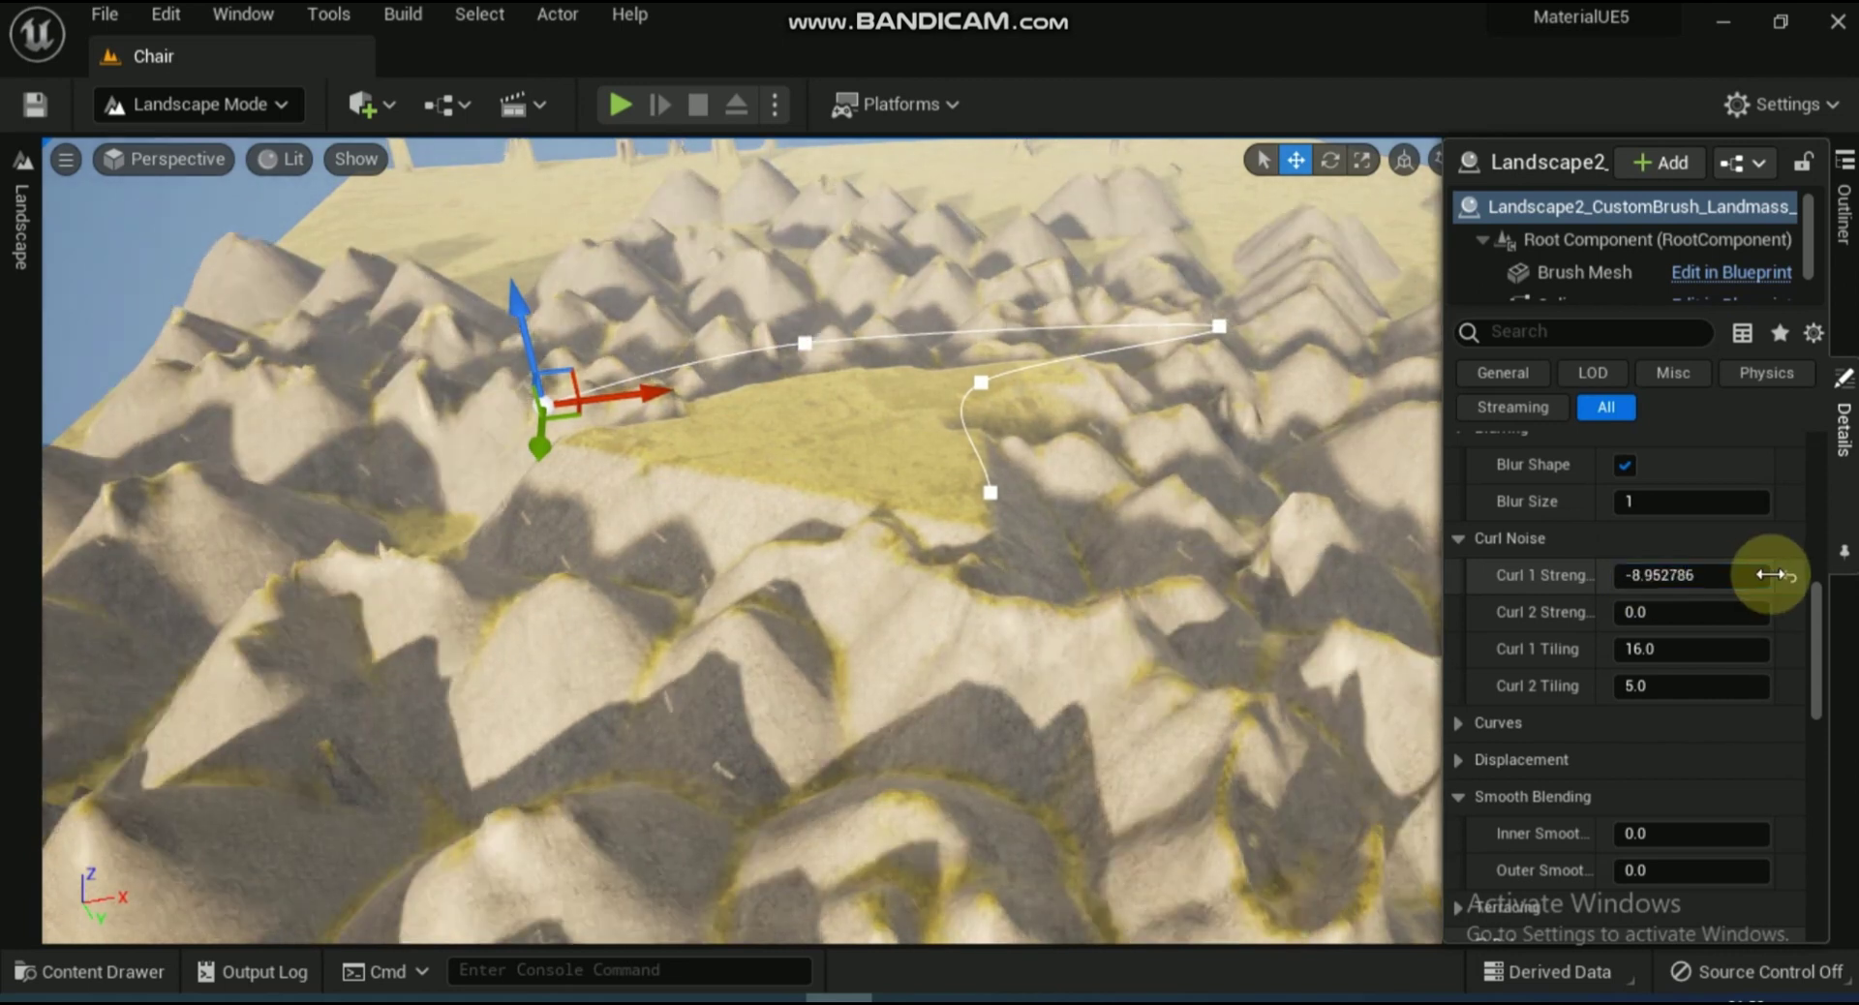
{"action": "left_click", "coordinate": [1788, 579]}
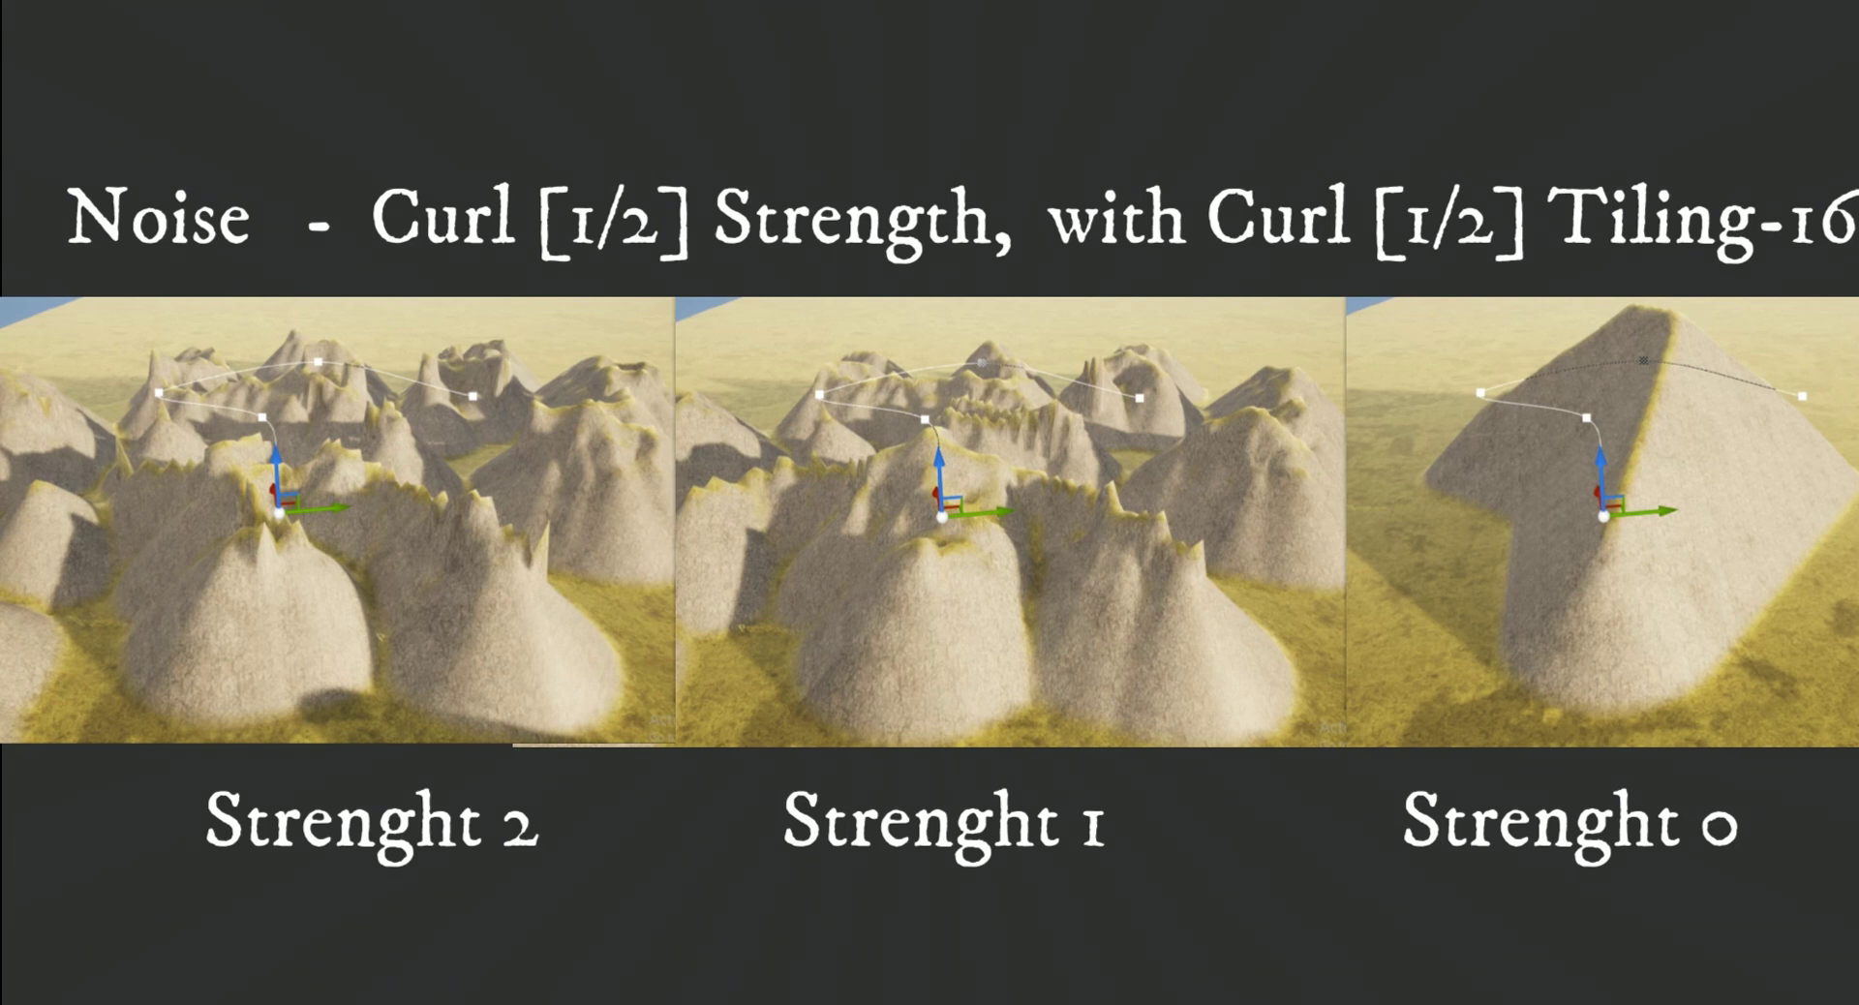
{"action": "left_click_drag", "start_coordinate": [1632, 611], "coordinate": [1760, 612]}
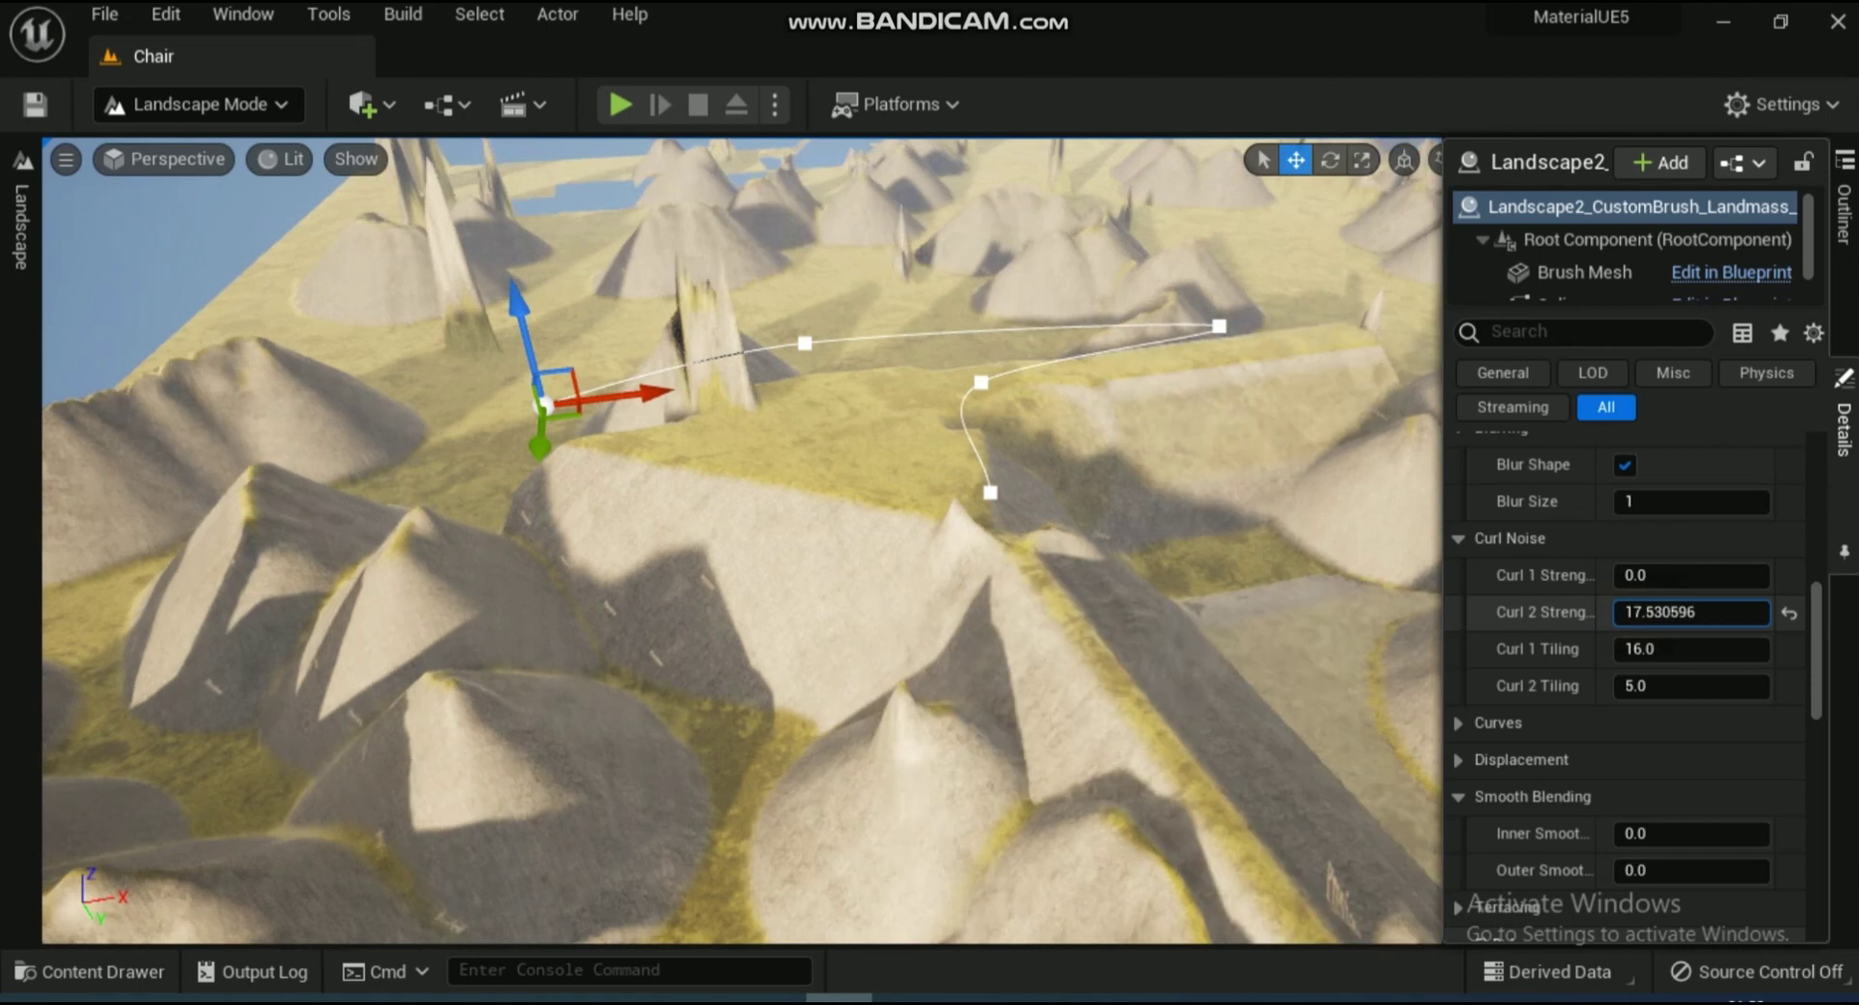
{"action": "left_click_drag", "start_coordinate": [1632, 612], "coordinate": [1760, 611]}
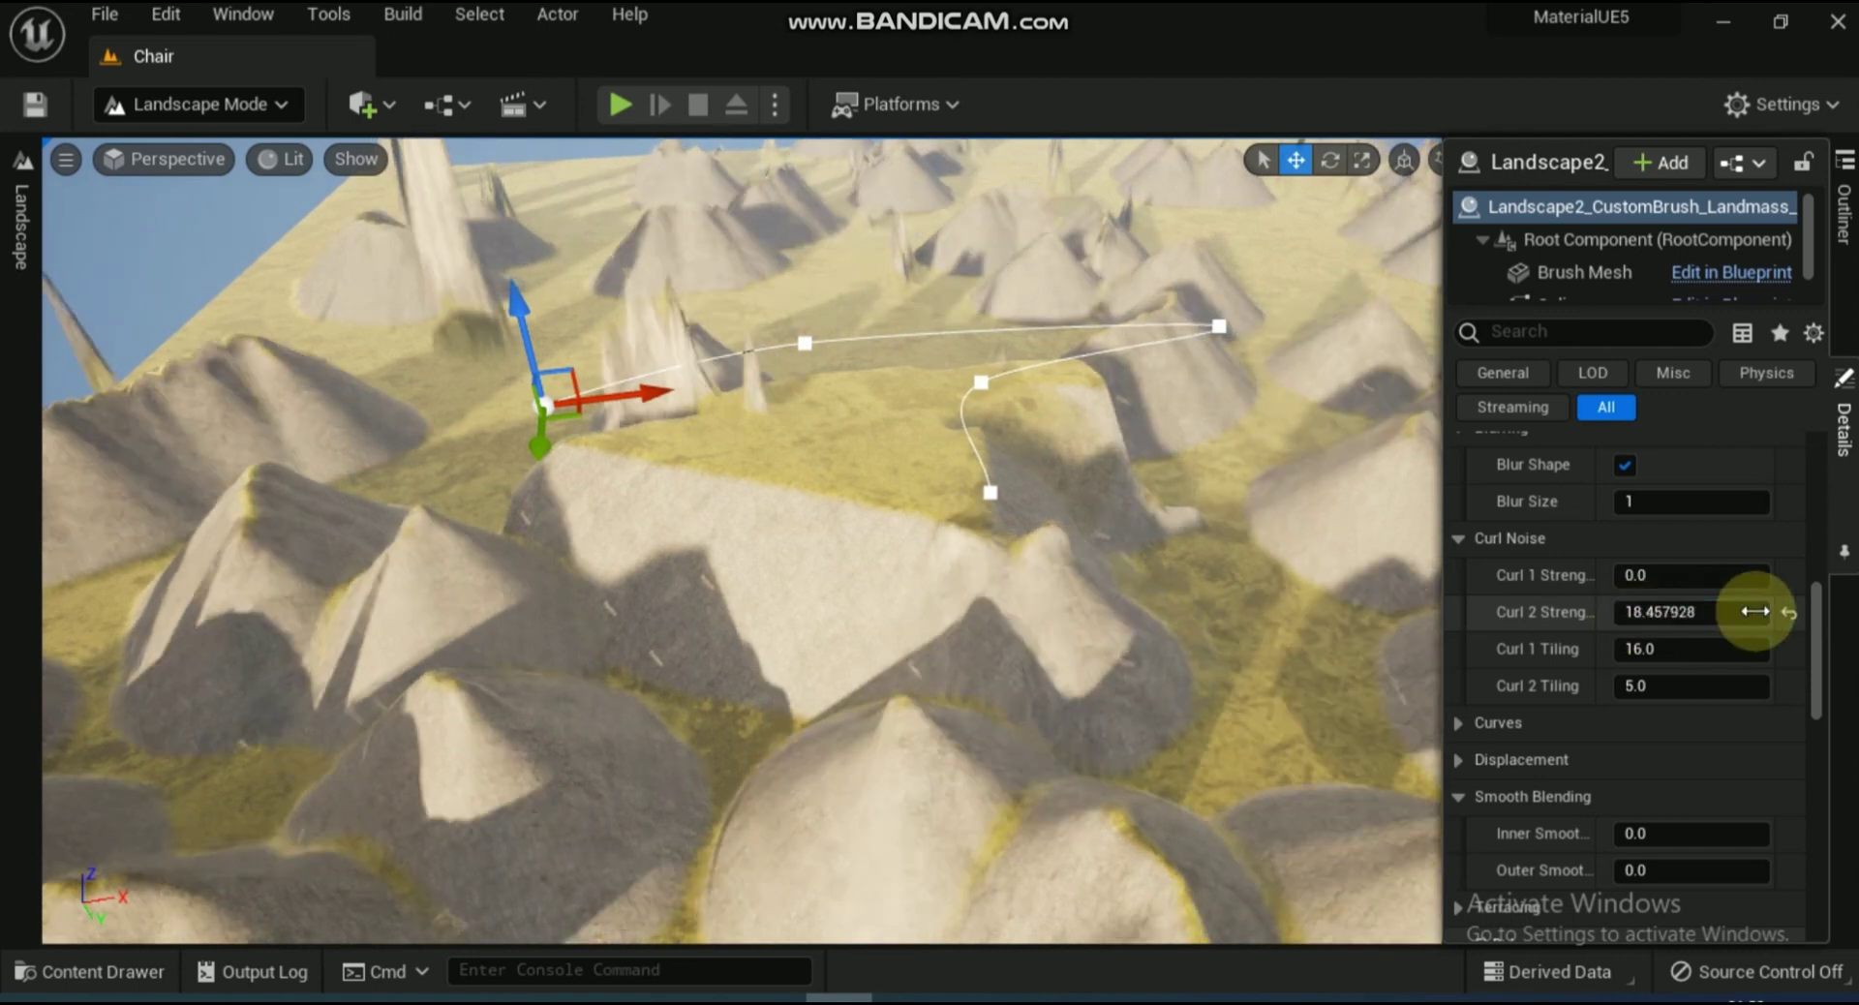
{"action": "left_click", "coordinate": [1786, 614]}
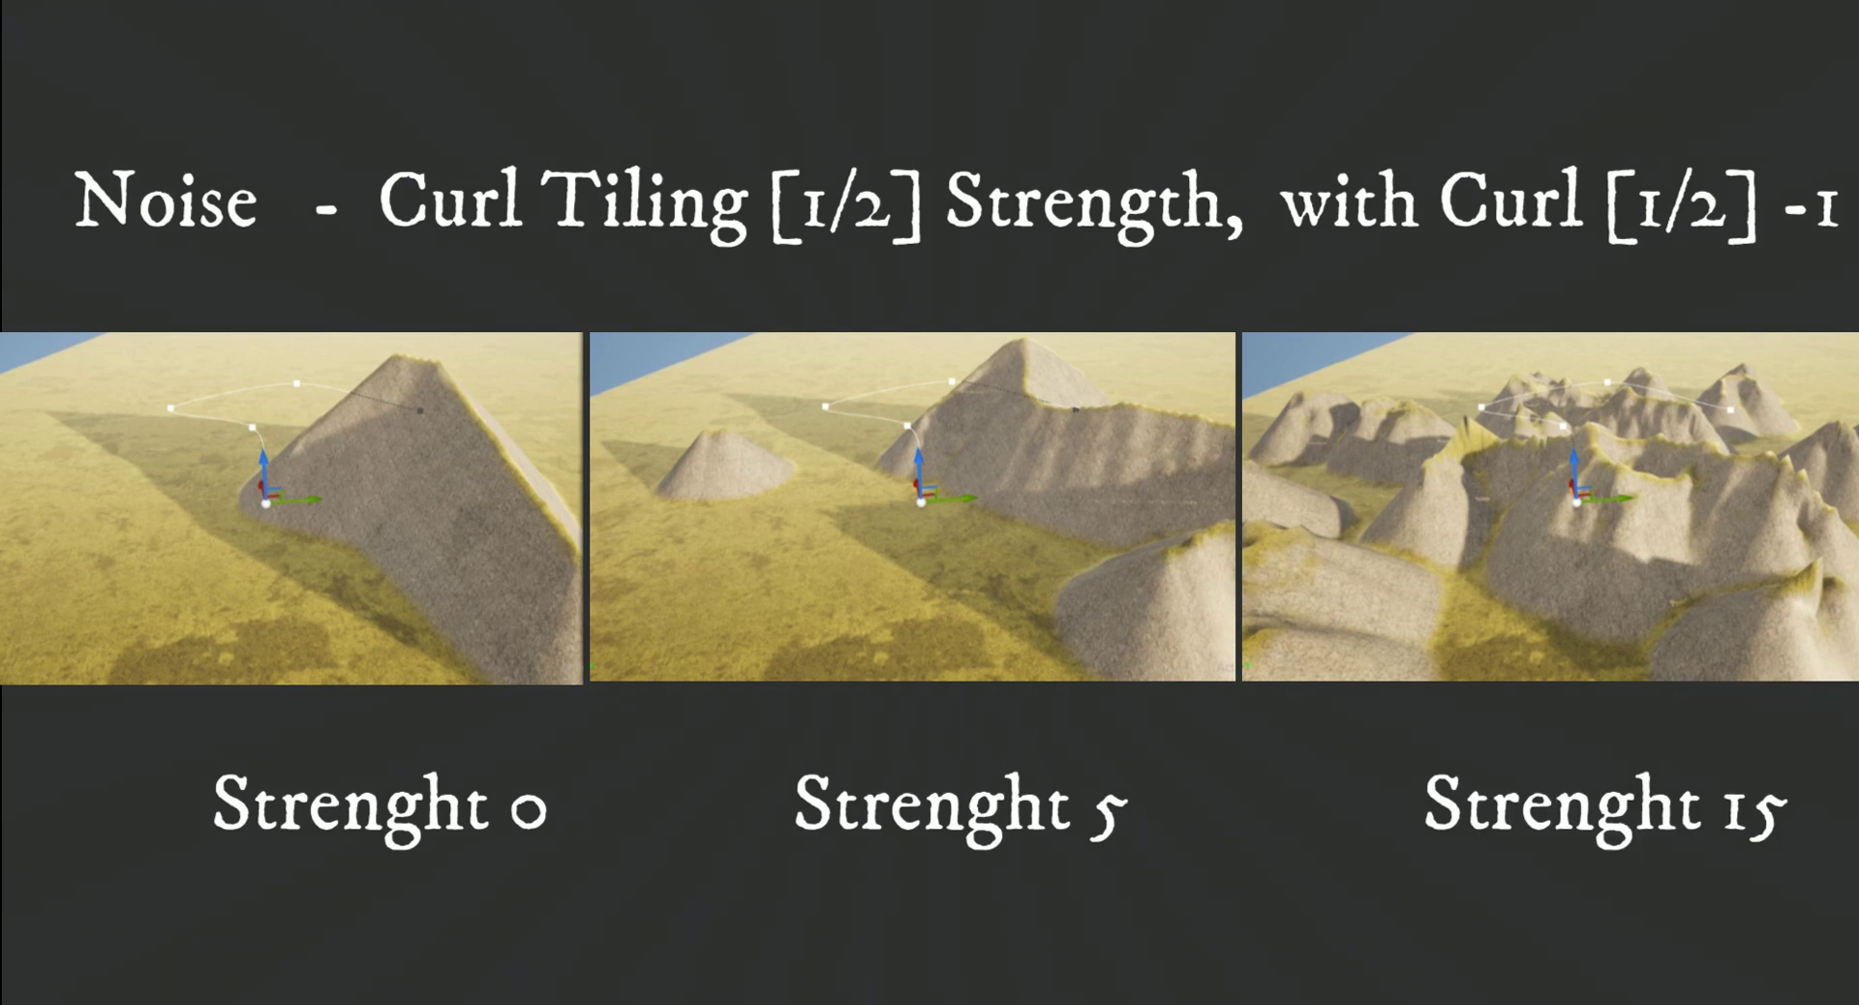
Choose CustomBrush_Landmass_River as the blueprint brush, place it among the hills beside the existing brush spline and activate the Move tool
{"action": "left_click", "coordinate": [187, 525]}
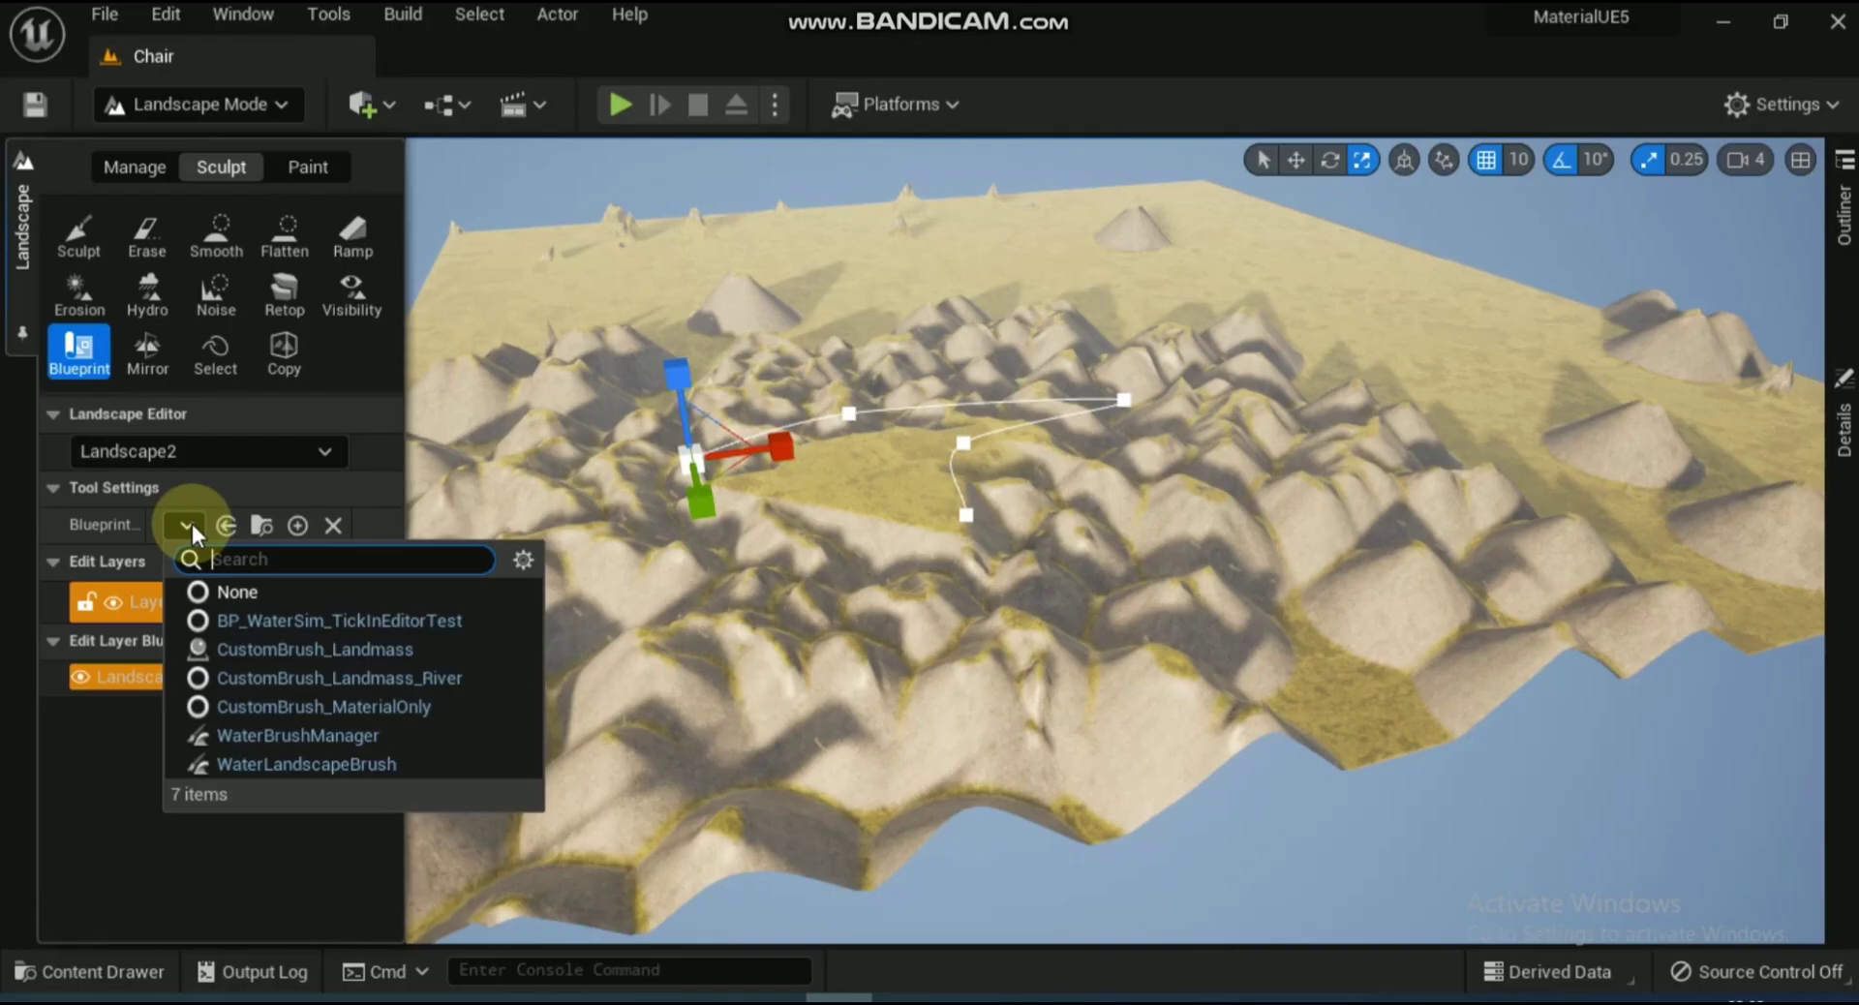
{"action": "left_click", "coordinate": [265, 688]}
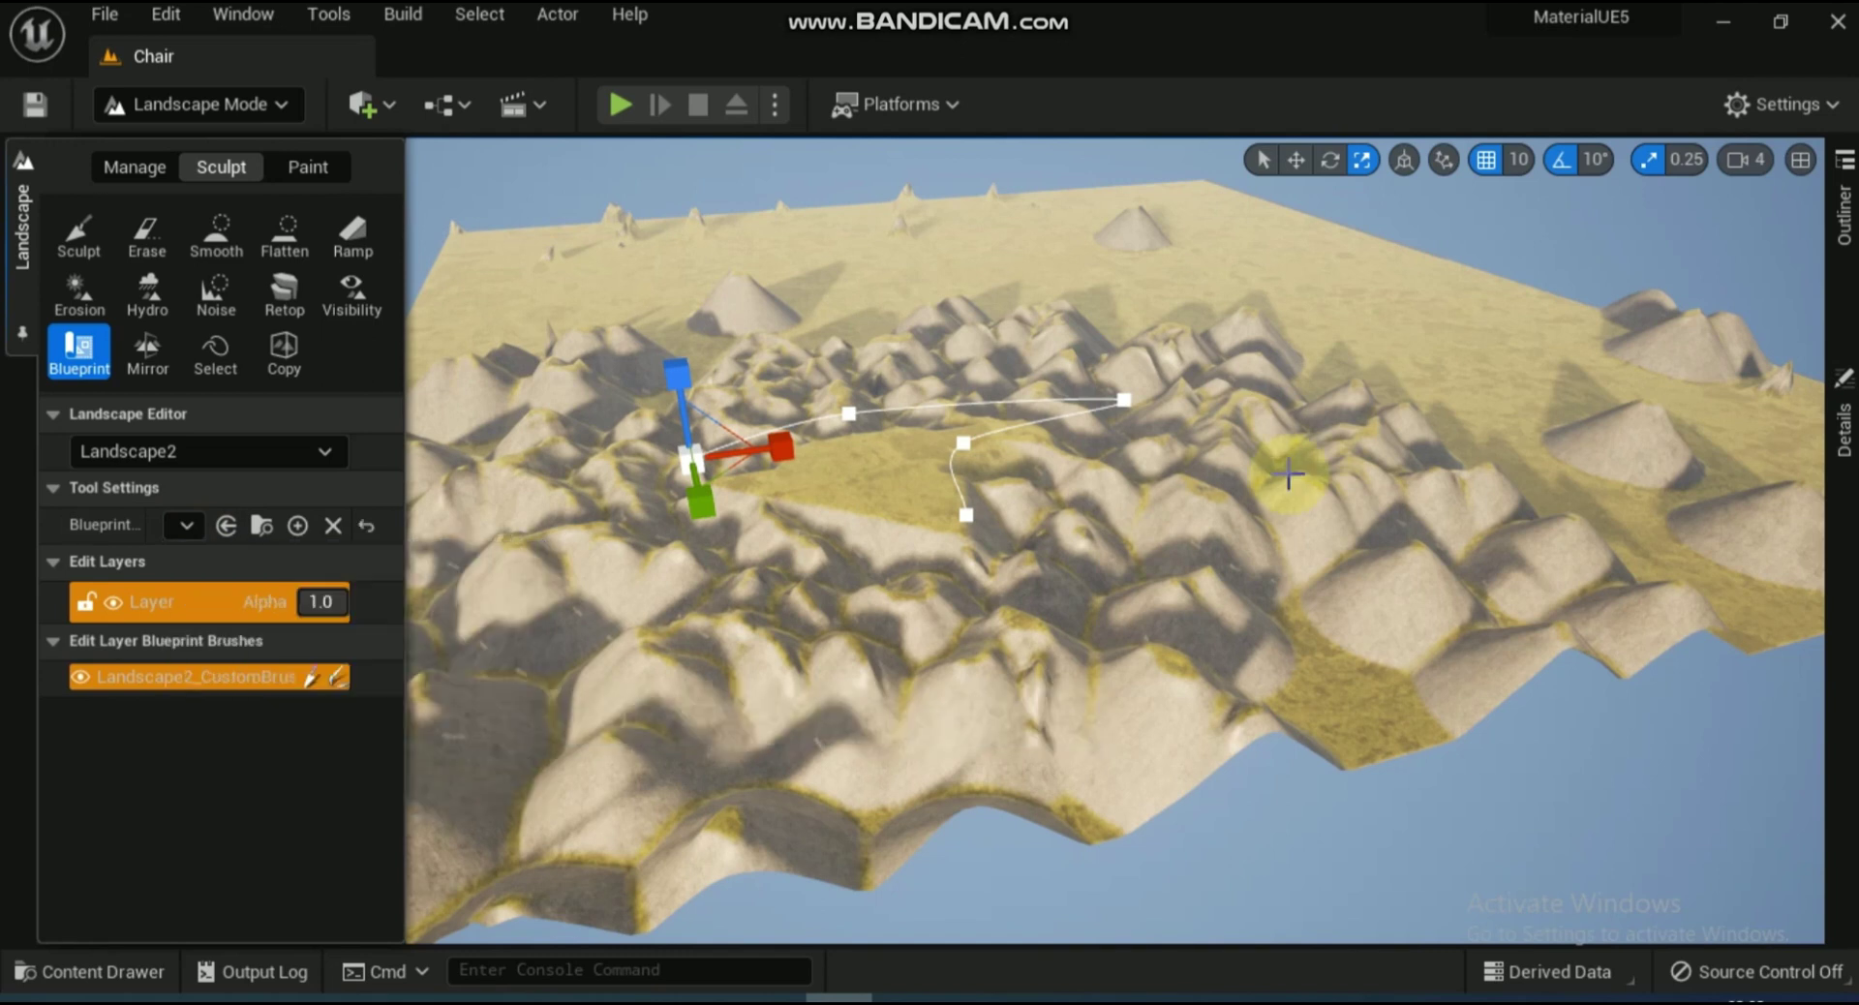
{"action": "left_click", "coordinate": [1273, 511]}
{"action": "left_click", "coordinate": [1296, 159]}
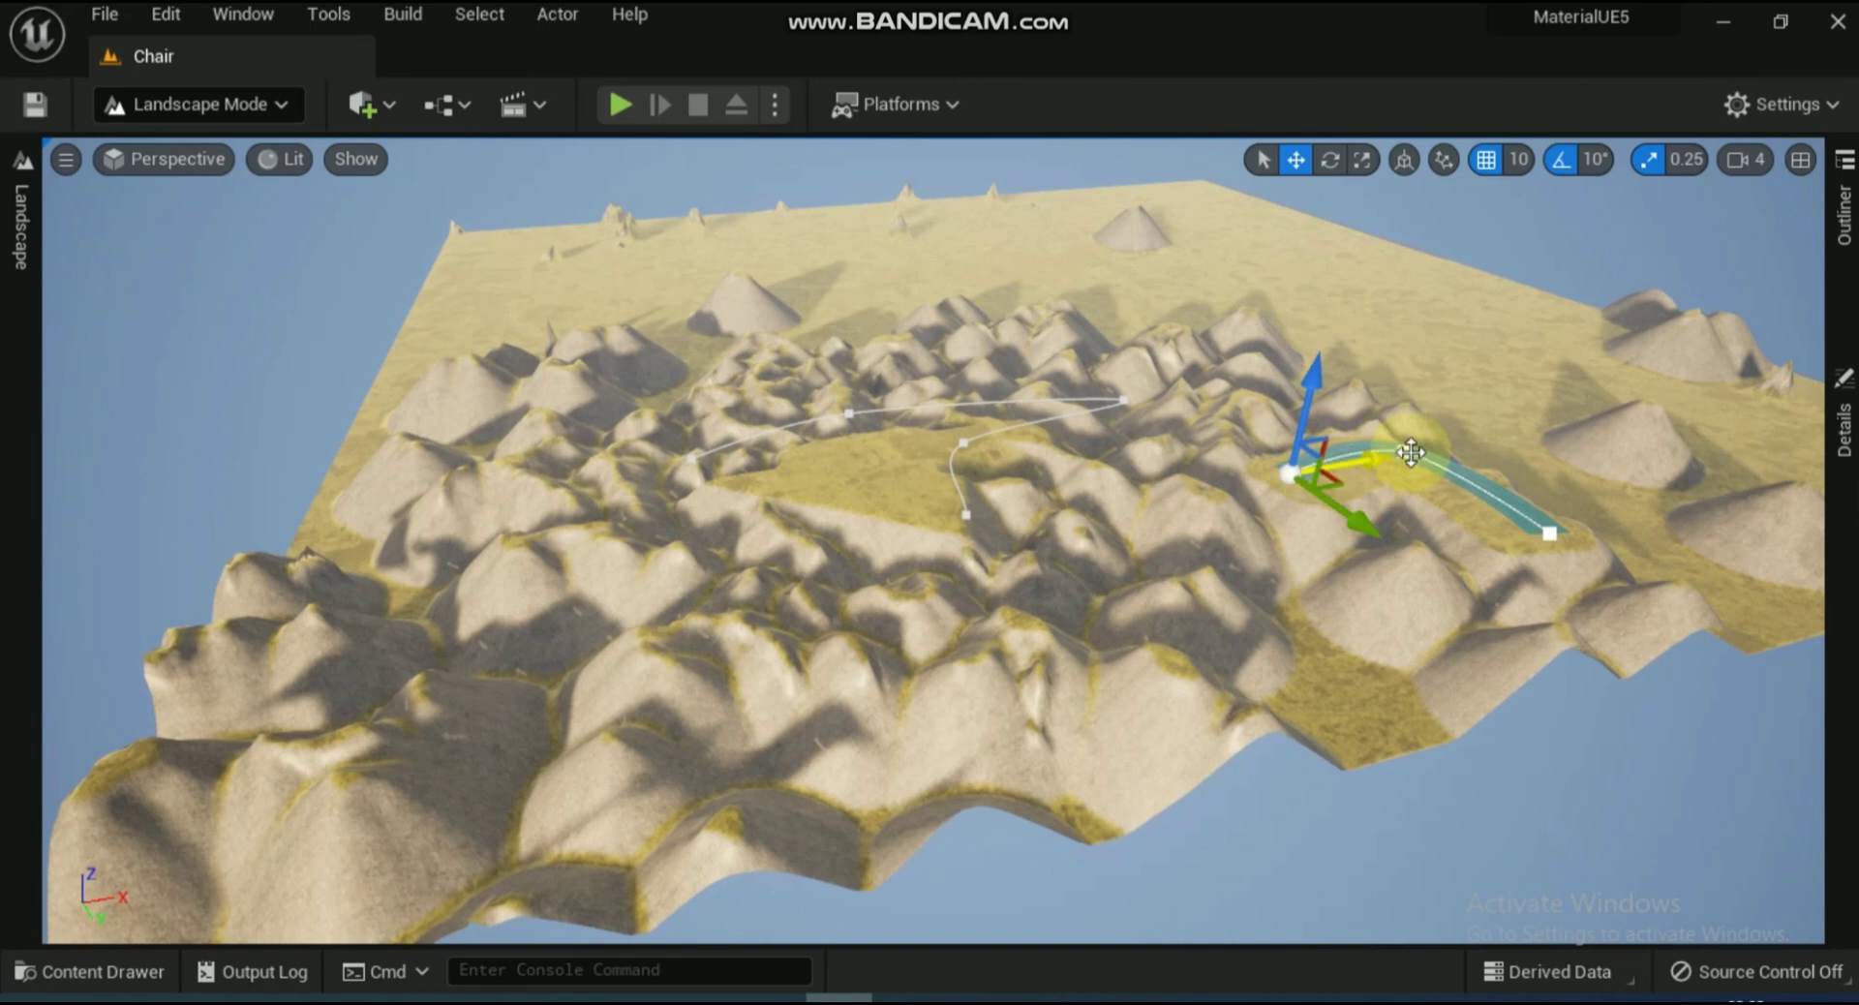
Stretch the river spline across the hills from edge to edge of the landscape, adding spline points along its length
{"action": "left_click_drag", "start_coordinate": [1375, 465], "coordinate": [1206, 496]}
{"action": "left_click_drag", "start_coordinate": [1431, 627], "coordinate": [1730, 834]}
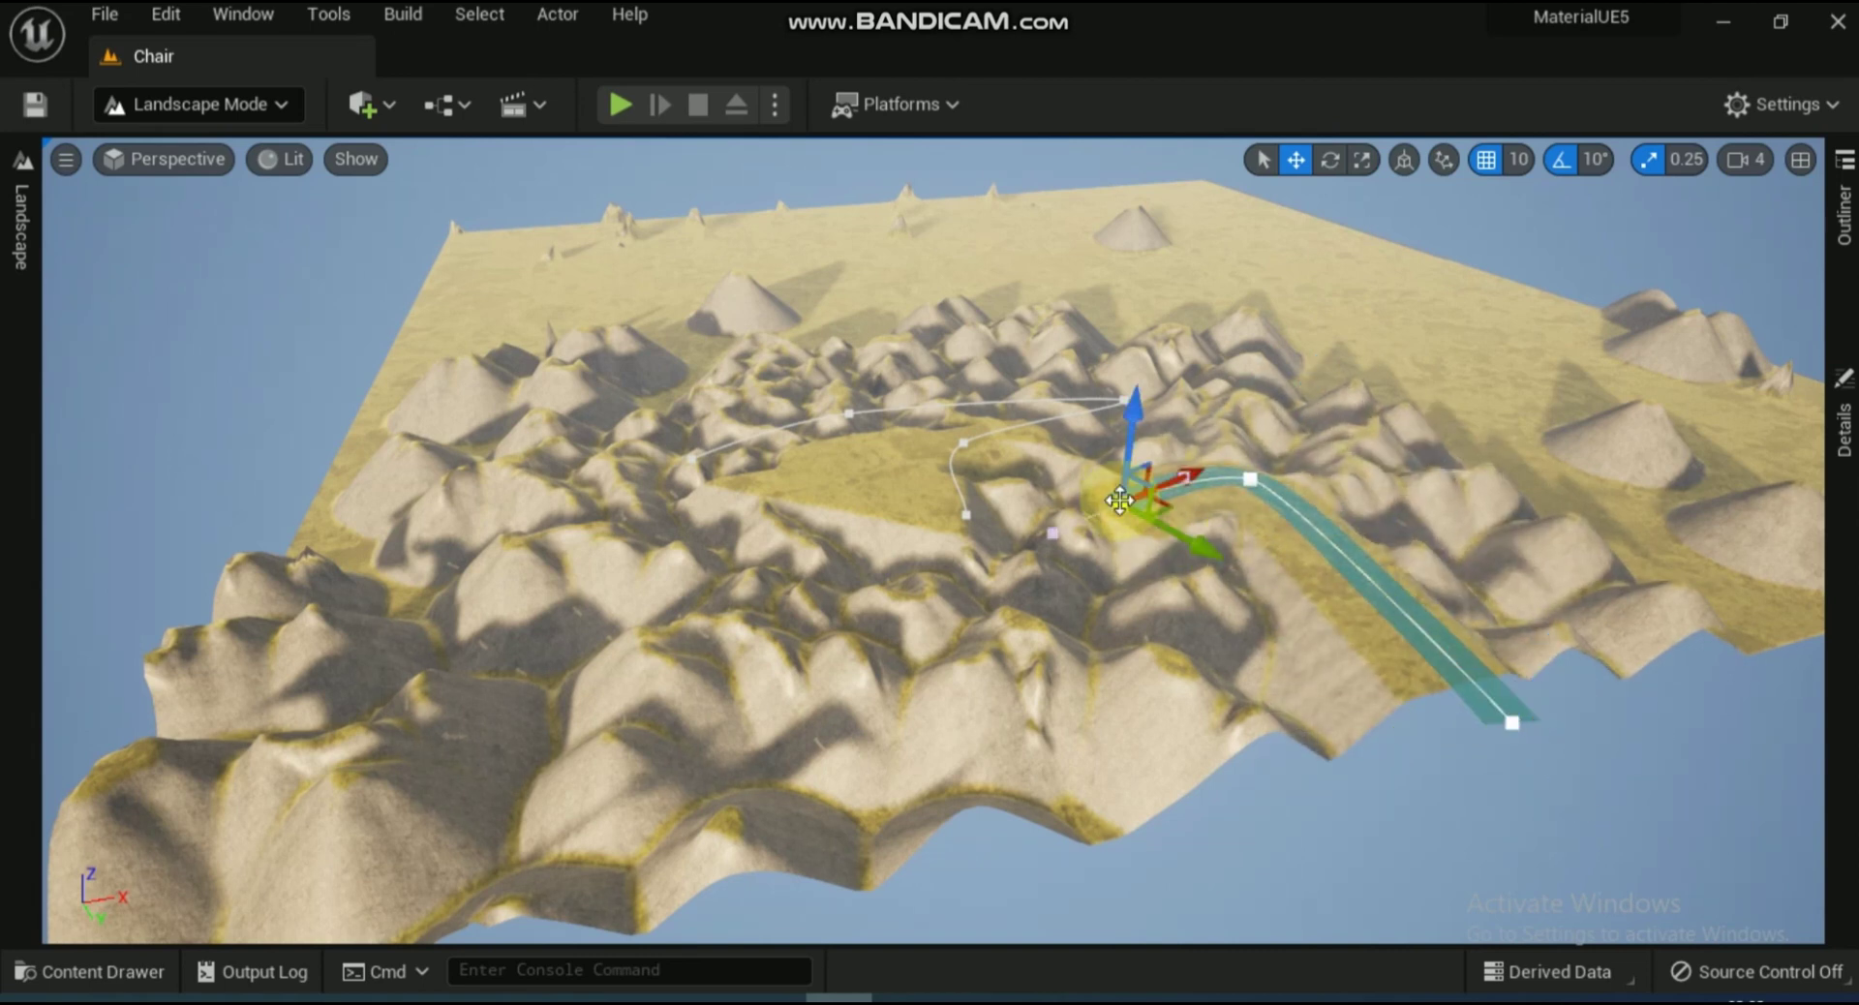
{"action": "left_click_drag", "start_coordinate": [1196, 545], "coordinate": [1012, 511]}
{"action": "right_click", "coordinate": [1025, 467]}
{"action": "left_click", "coordinate": [1098, 524]}
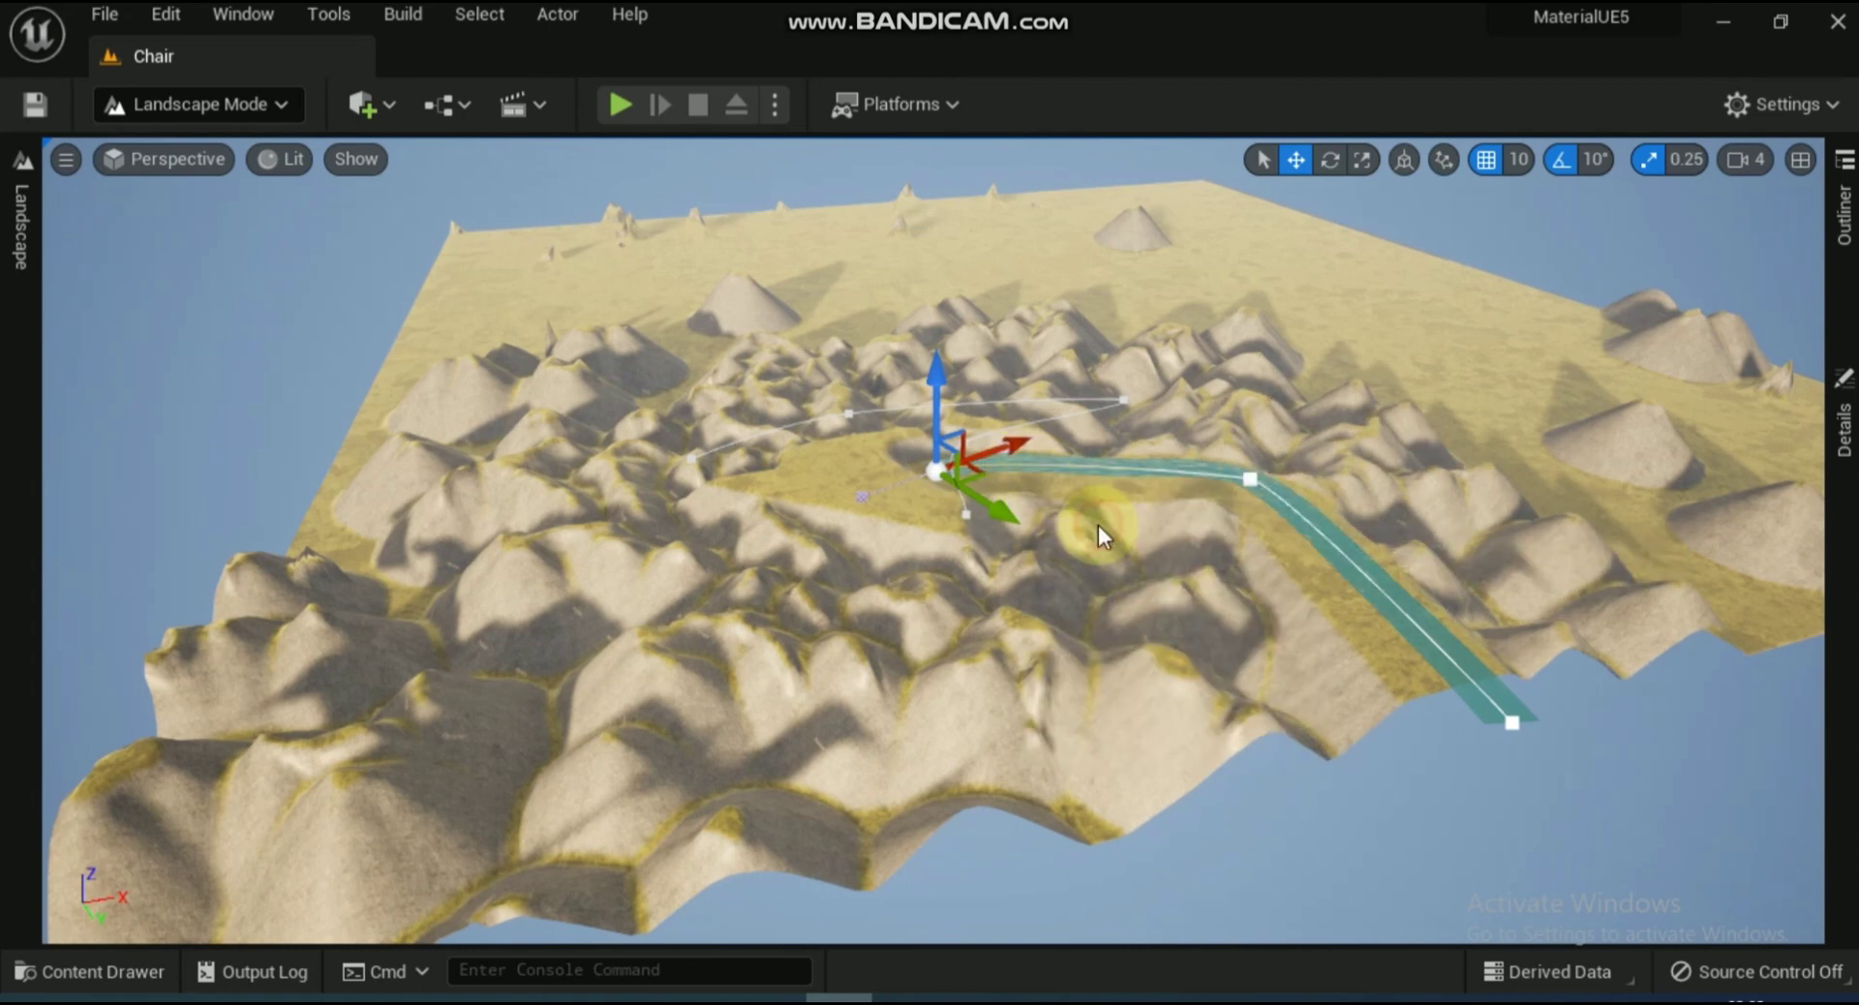
{"action": "left_click_drag", "start_coordinate": [1033, 462], "coordinate": [281, 540]}
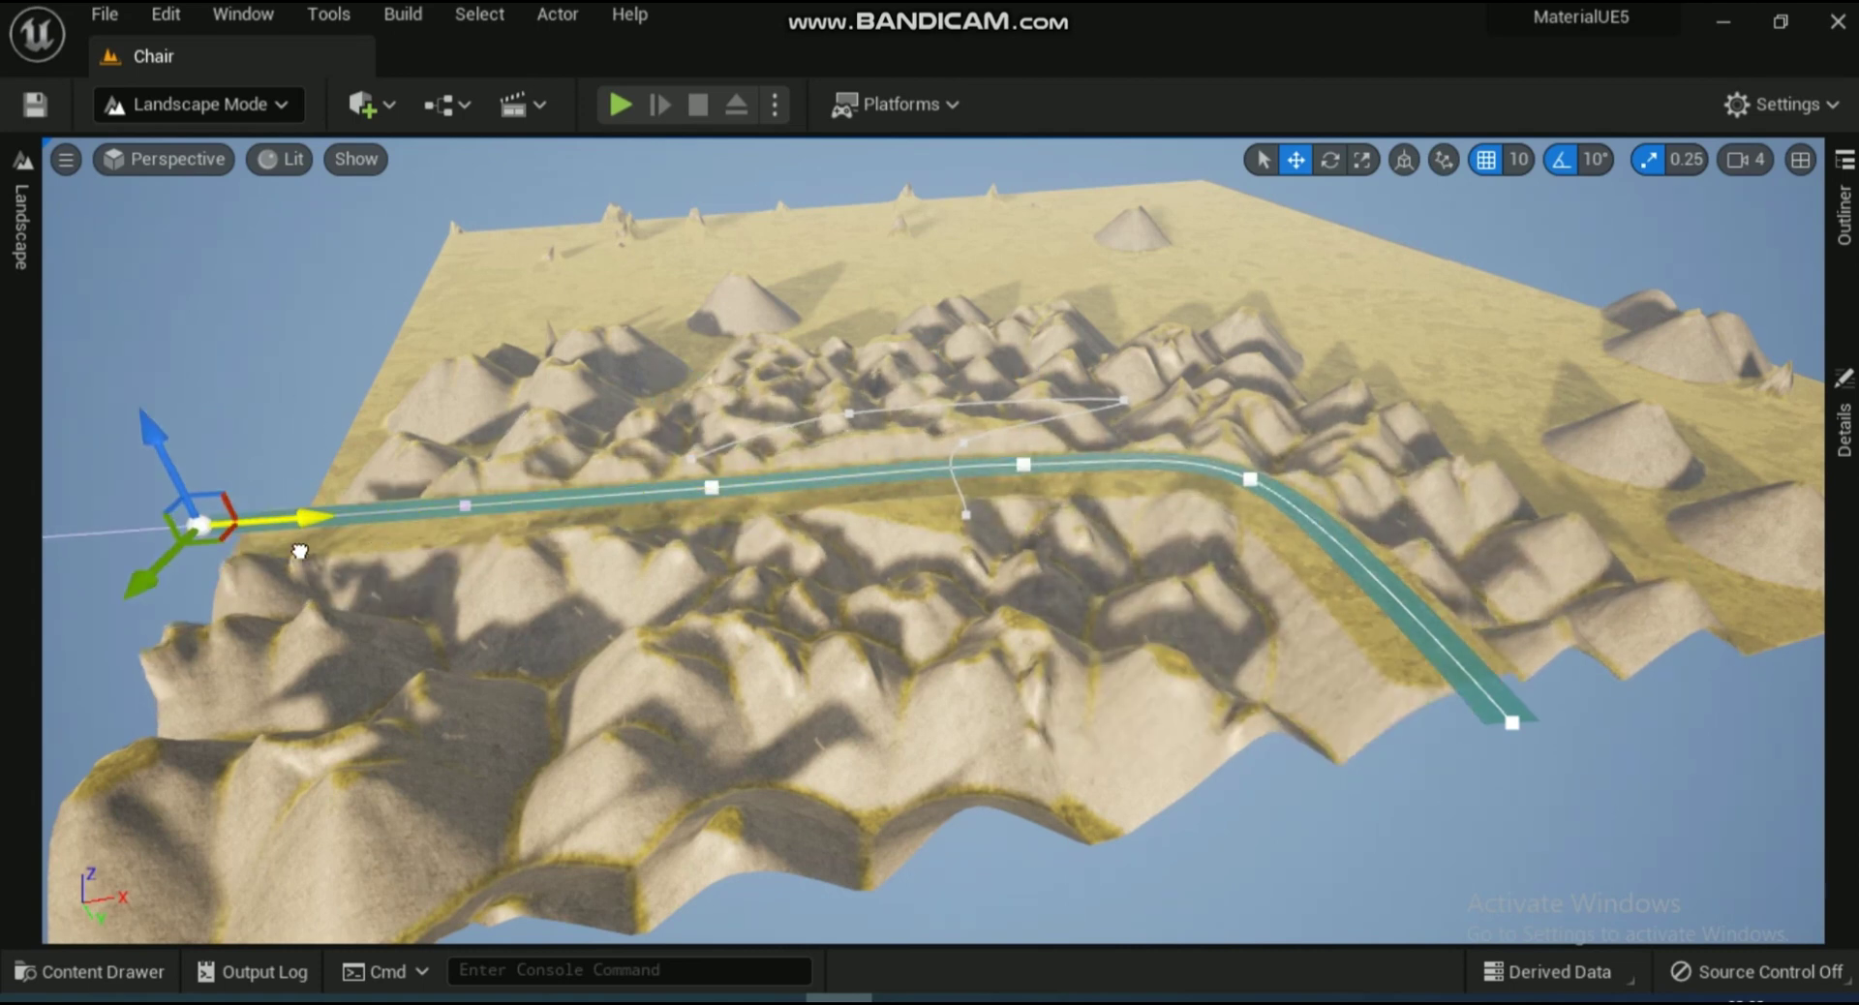
Add river spline points and pull them toward the far plain, and move the adjoining middle point forward to form a winding course
{"action": "left_click", "coordinate": [817, 477], "text": "ctrl"}
{"action": "left_click_drag", "start_coordinate": [916, 502], "coordinate": [935, 405]}
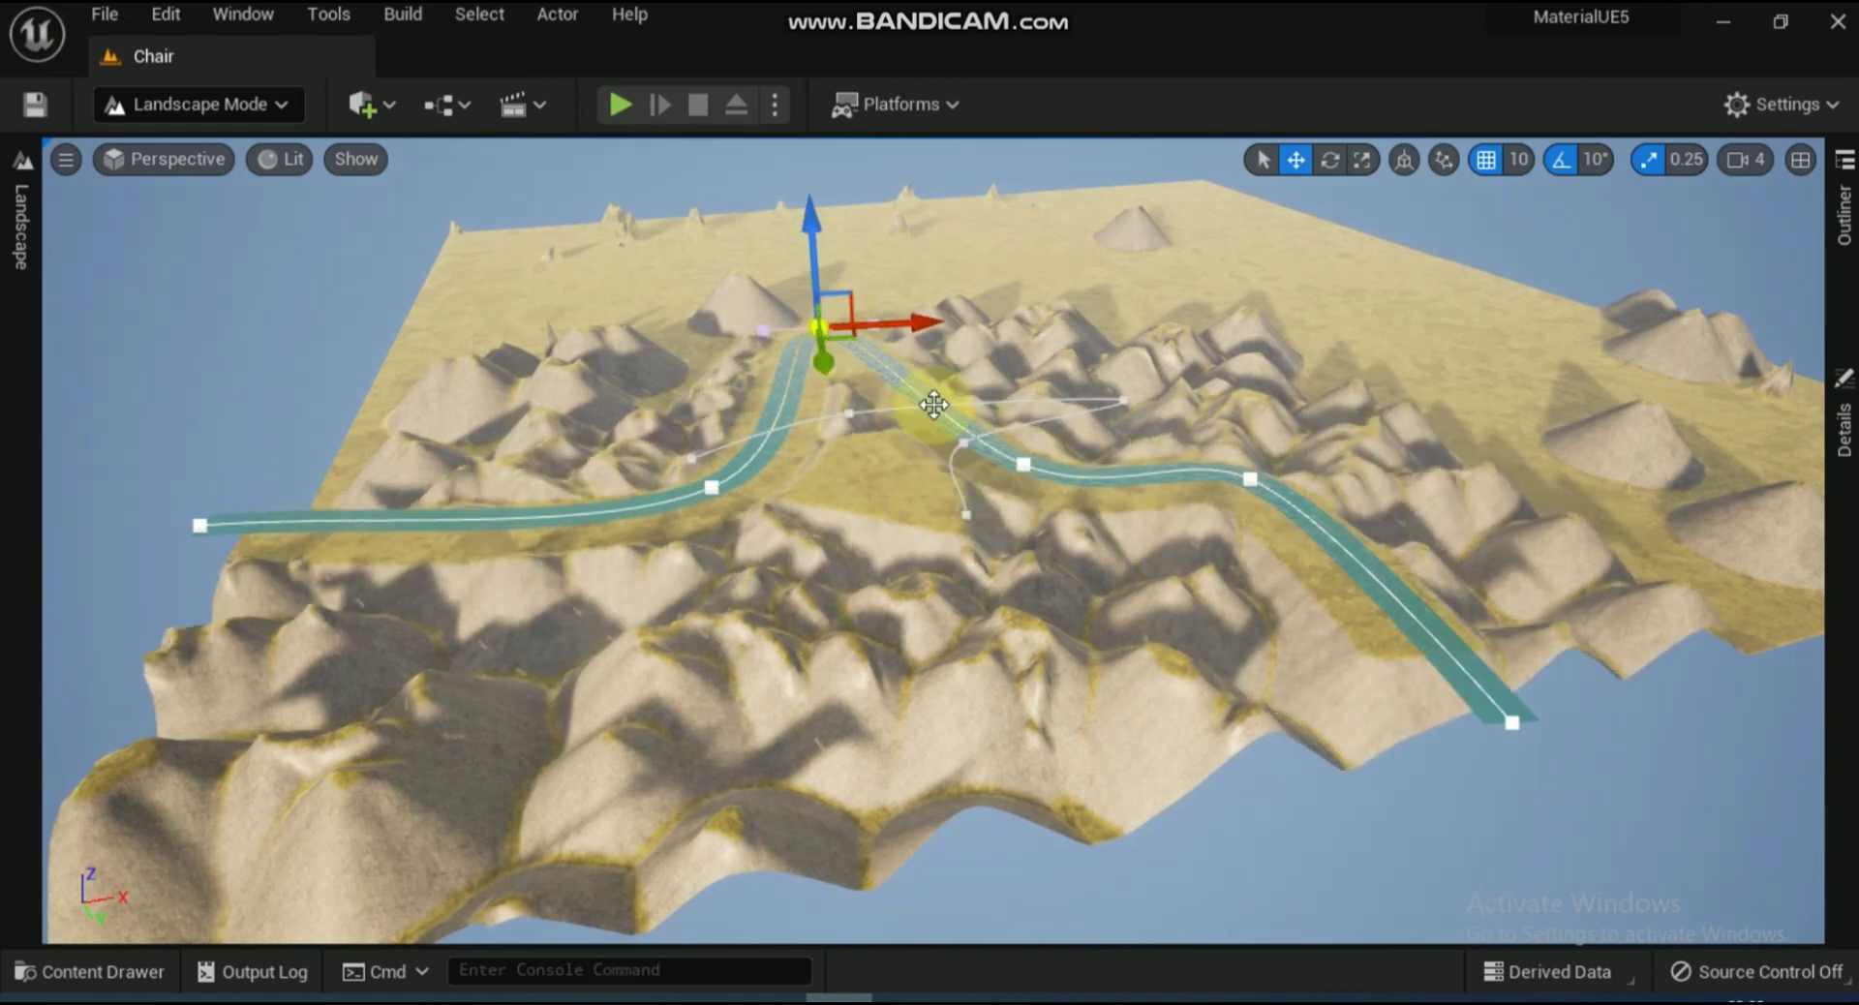
{"action": "left_click_drag", "start_coordinate": [1046, 455], "coordinate": [1184, 345], "text": "alt"}
{"action": "left_click", "coordinate": [1023, 464]}
{"action": "left_click_drag", "start_coordinate": [1000, 481], "coordinate": [946, 551]}
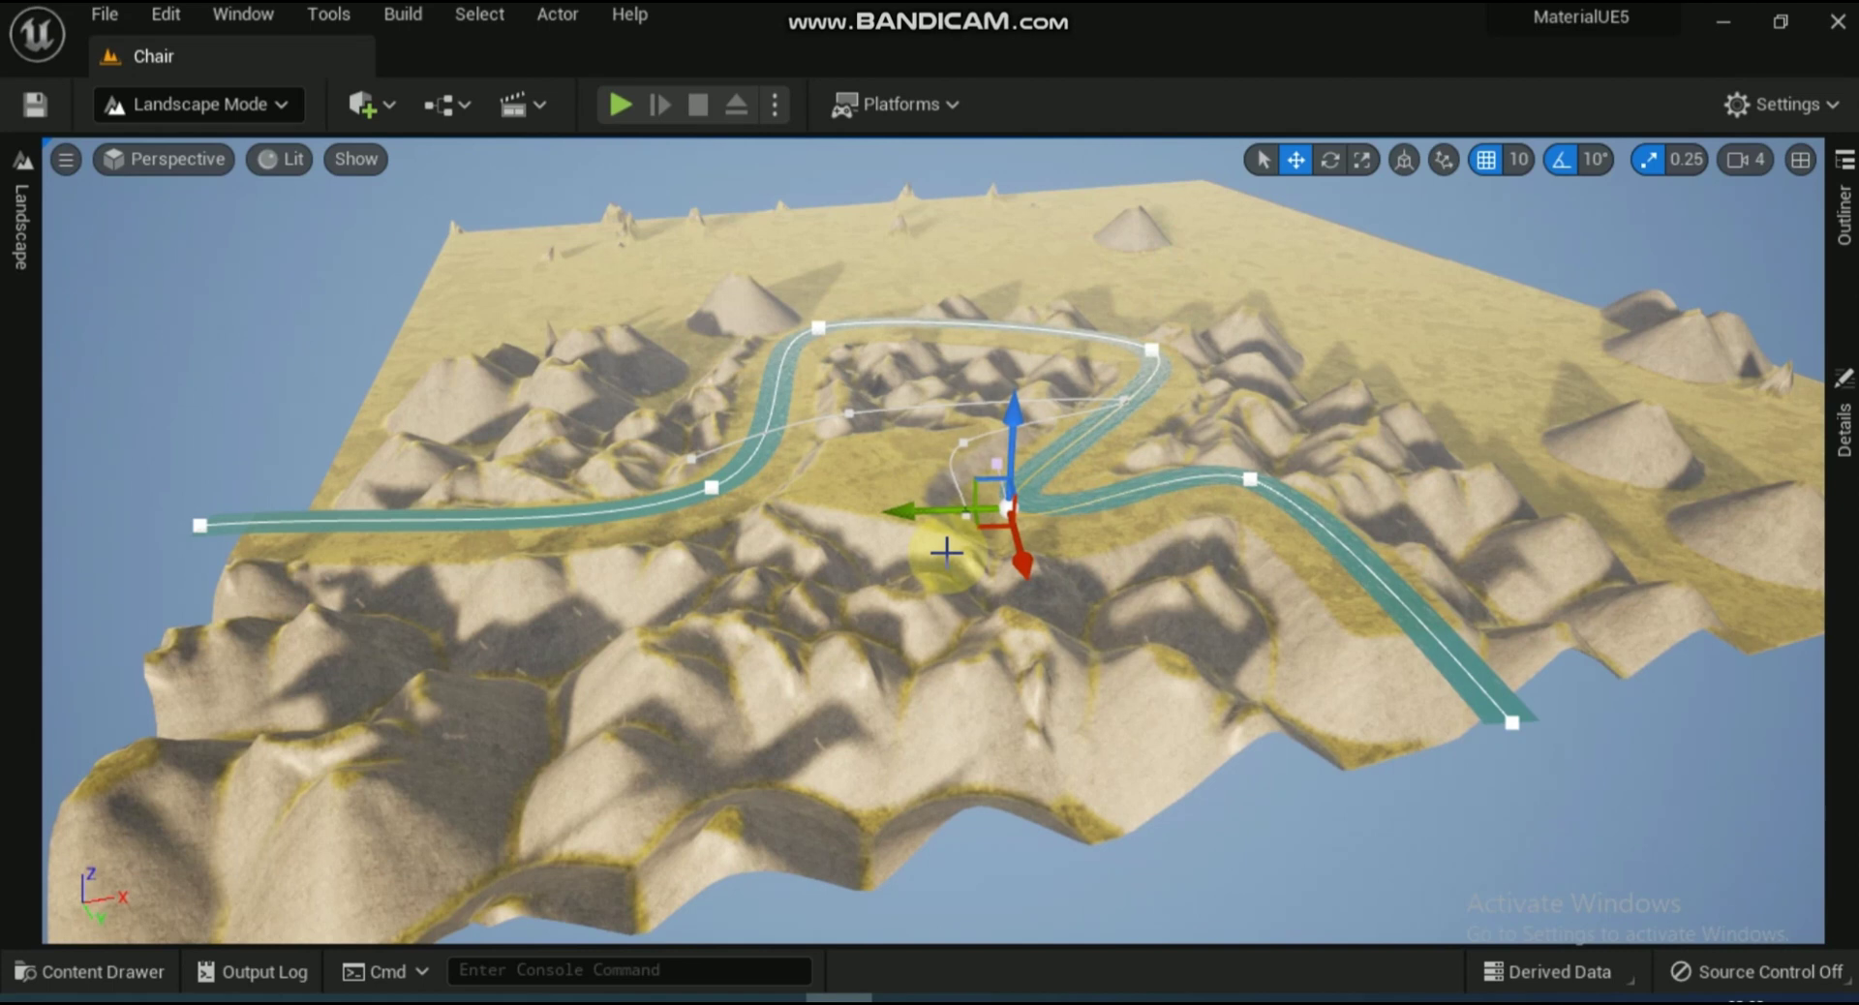
Look through the river brush's details and lower the spline point at the river's sharp inner bend
{"action": "left_click", "coordinate": [1843, 416]}
{"action": "scroll", "coordinate": [1814, 540], "scroll_direction": "down", "scroll_amount": 5}
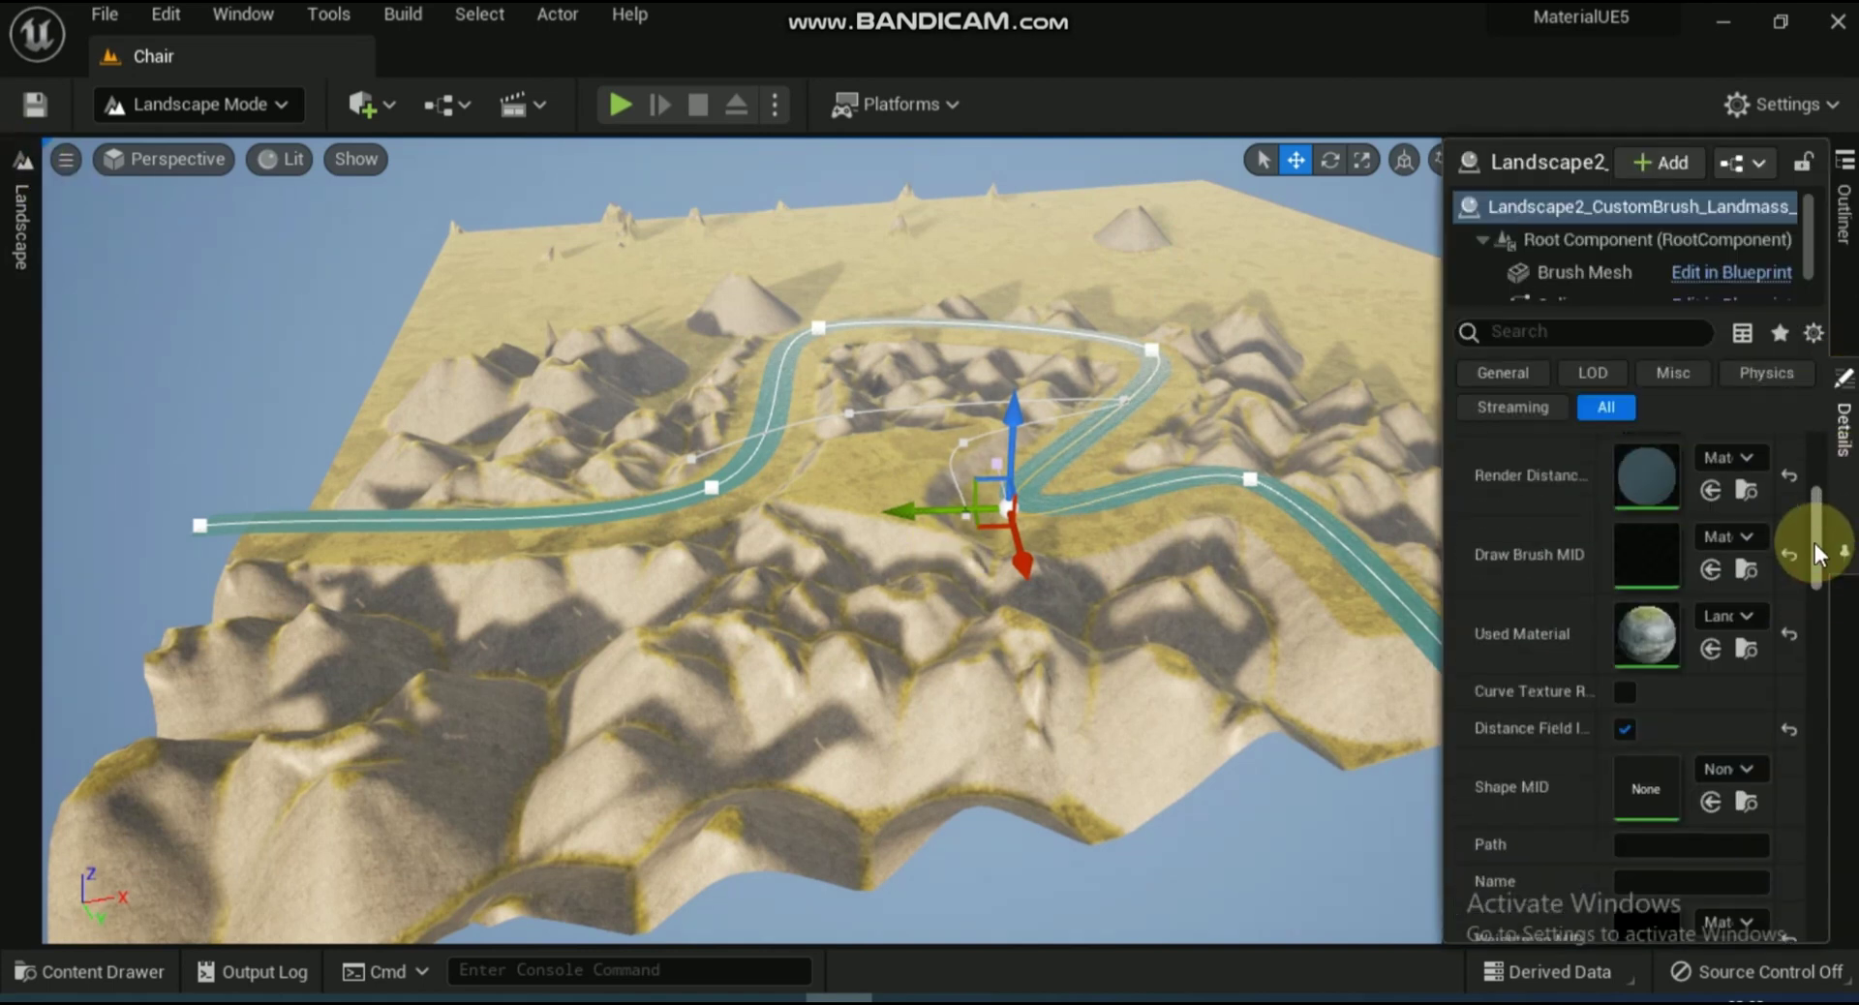
{"action": "left_click", "coordinate": [1296, 160]}
{"action": "left_click_drag", "start_coordinate": [1012, 426], "coordinate": [1012, 448]}
Lower the river's four other interior spline points, at its remaining bends, to cut the riverbed deeper into the terrain
{"action": "left_click", "coordinate": [451, 513]}
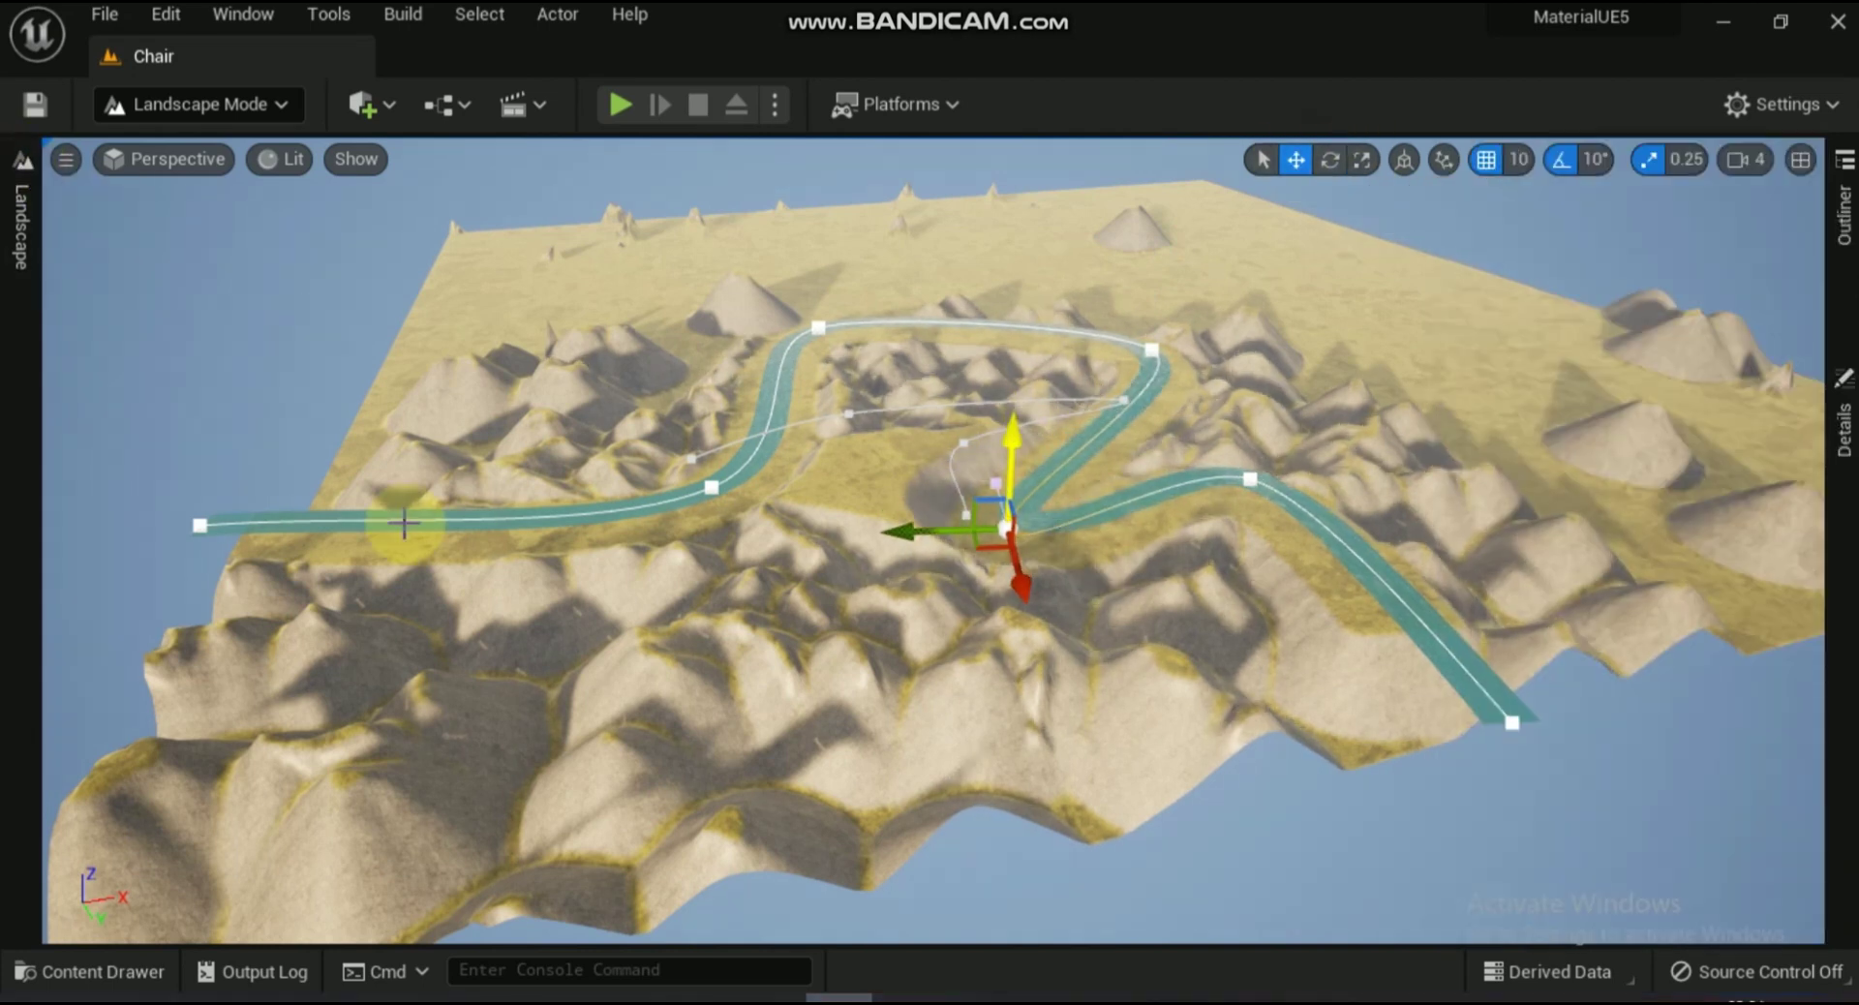
{"action": "left_click_drag", "start_coordinate": [727, 496], "coordinate": [728, 520]}
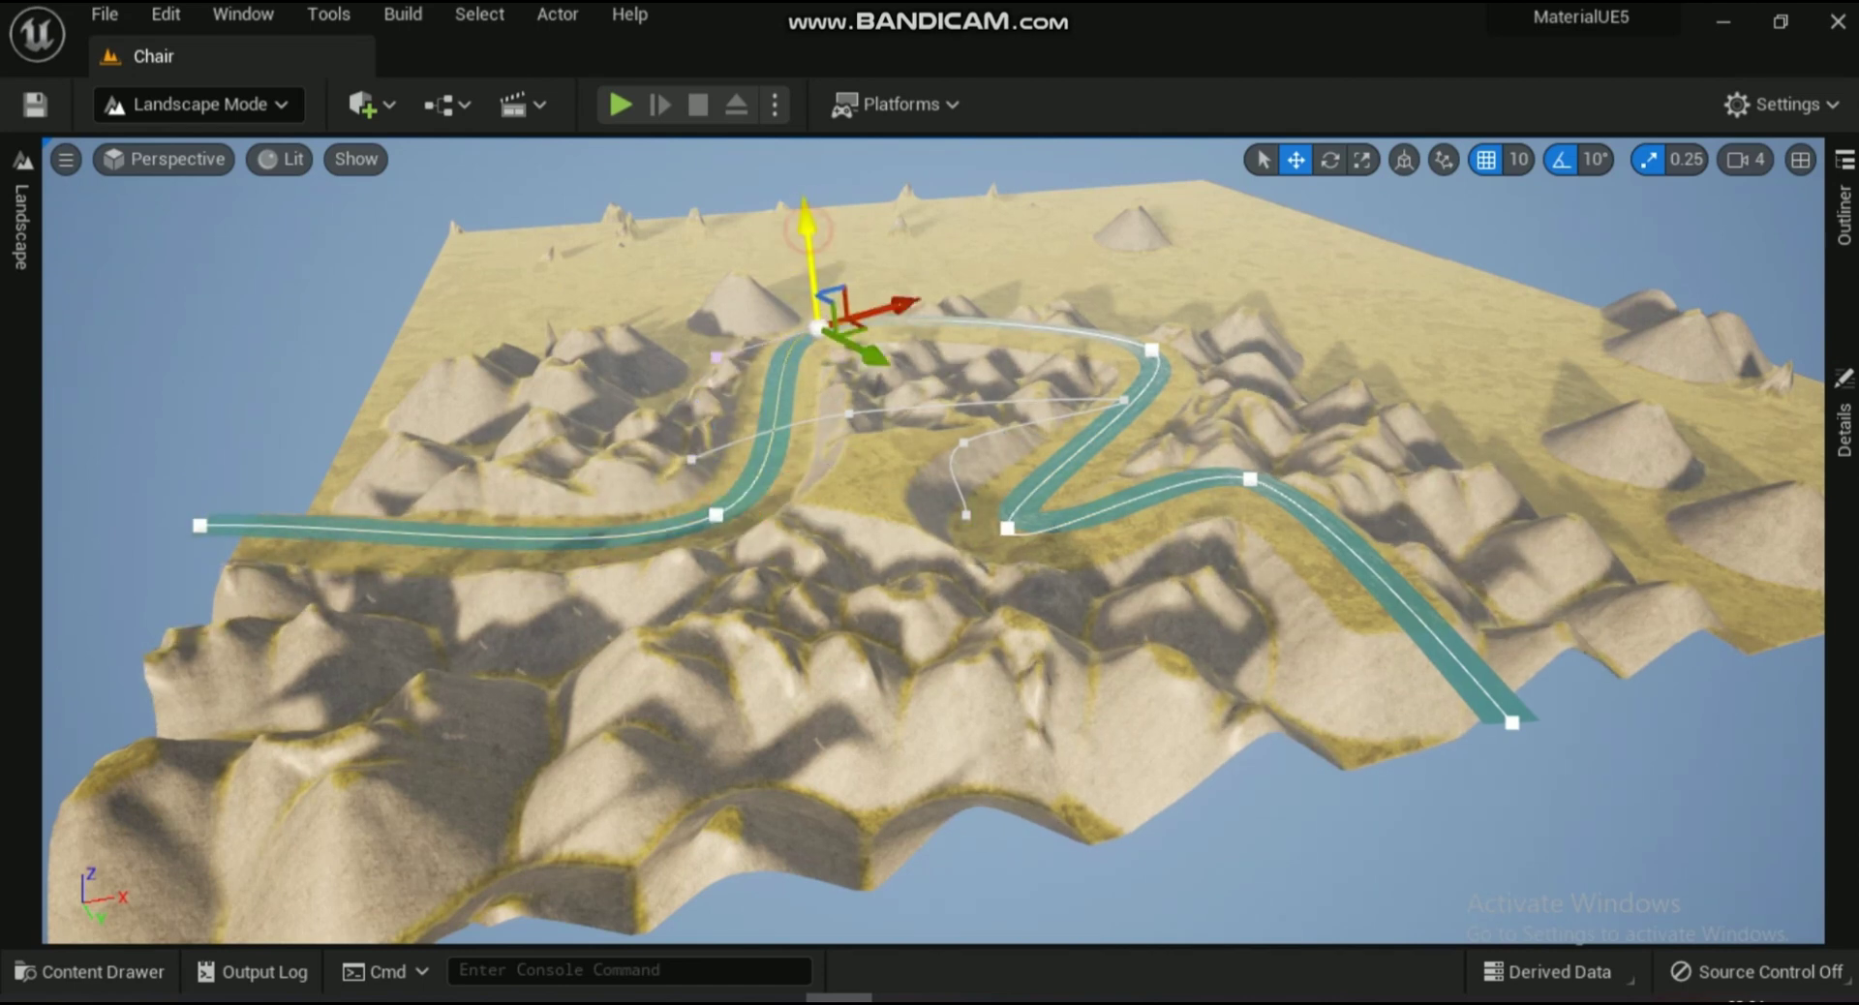
{"action": "left_click_drag", "start_coordinate": [808, 230], "coordinate": [814, 257]}
{"action": "left_click", "coordinate": [1152, 351]}
{"action": "left_click_drag", "start_coordinate": [1160, 288], "coordinate": [1163, 310]}
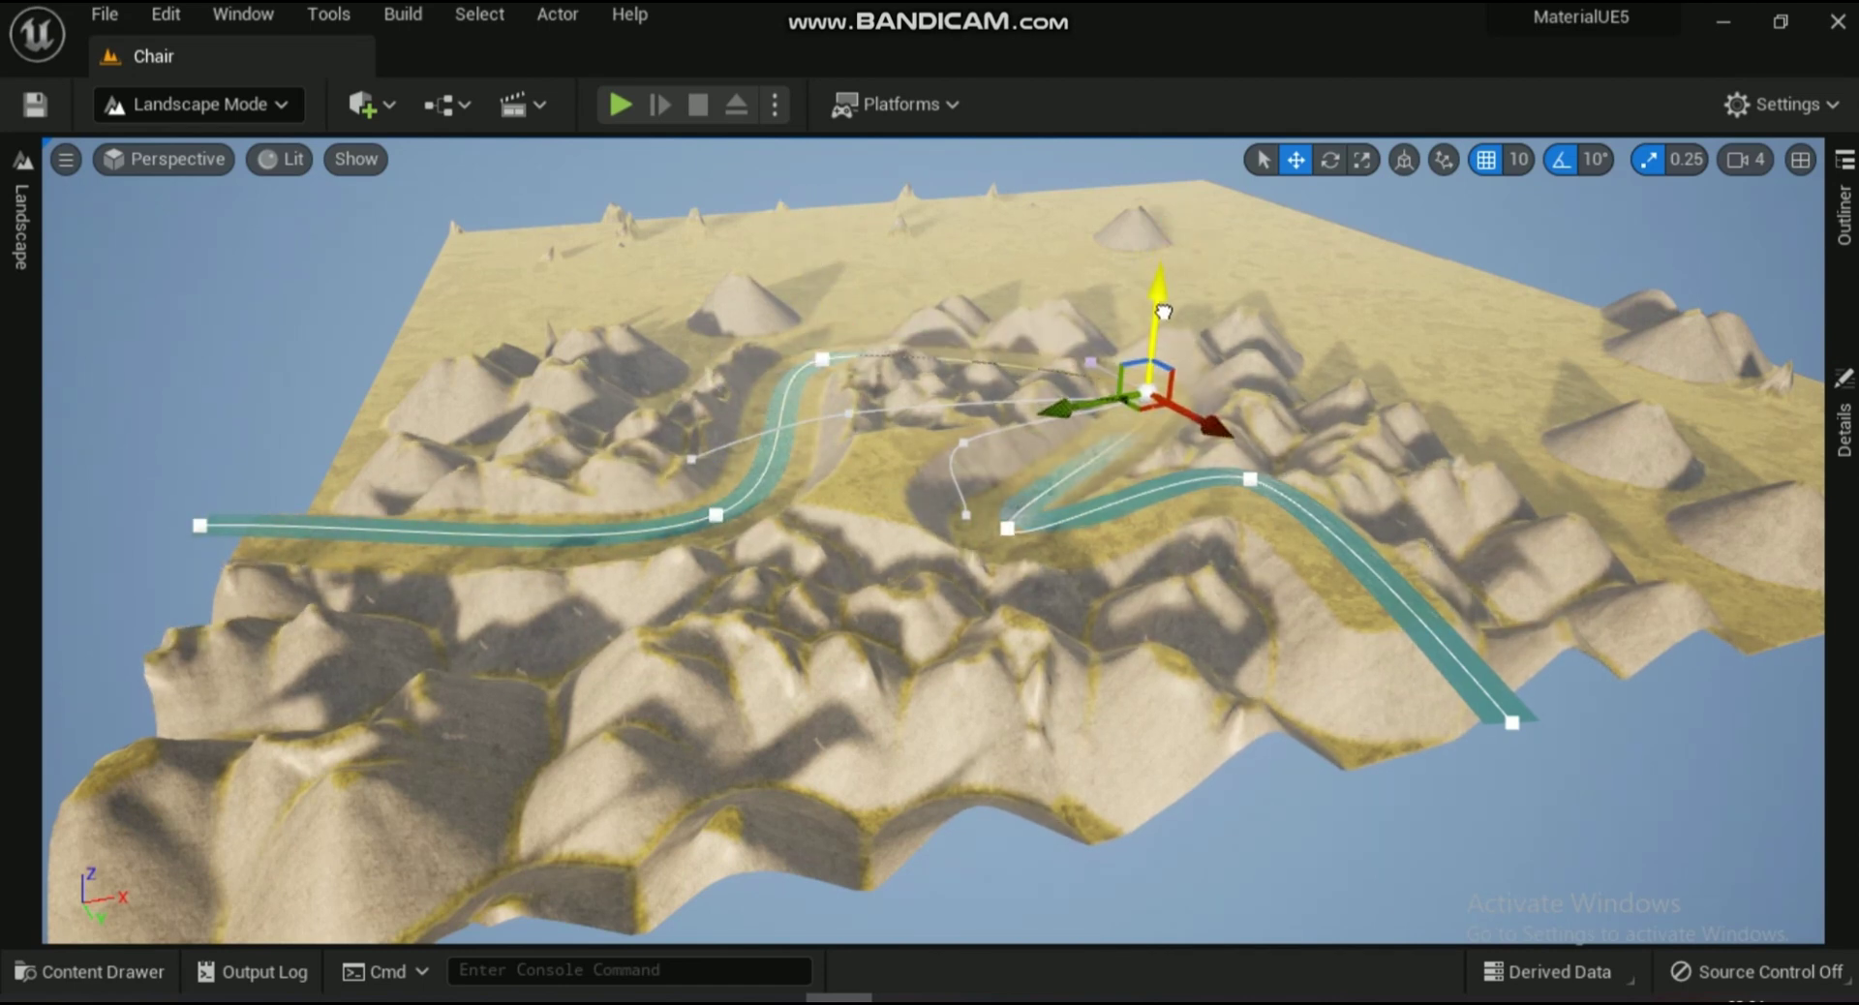
{"action": "left_click", "coordinate": [1249, 478]}
{"action": "left_click_drag", "start_coordinate": [1254, 411], "coordinate": [1254, 471]}
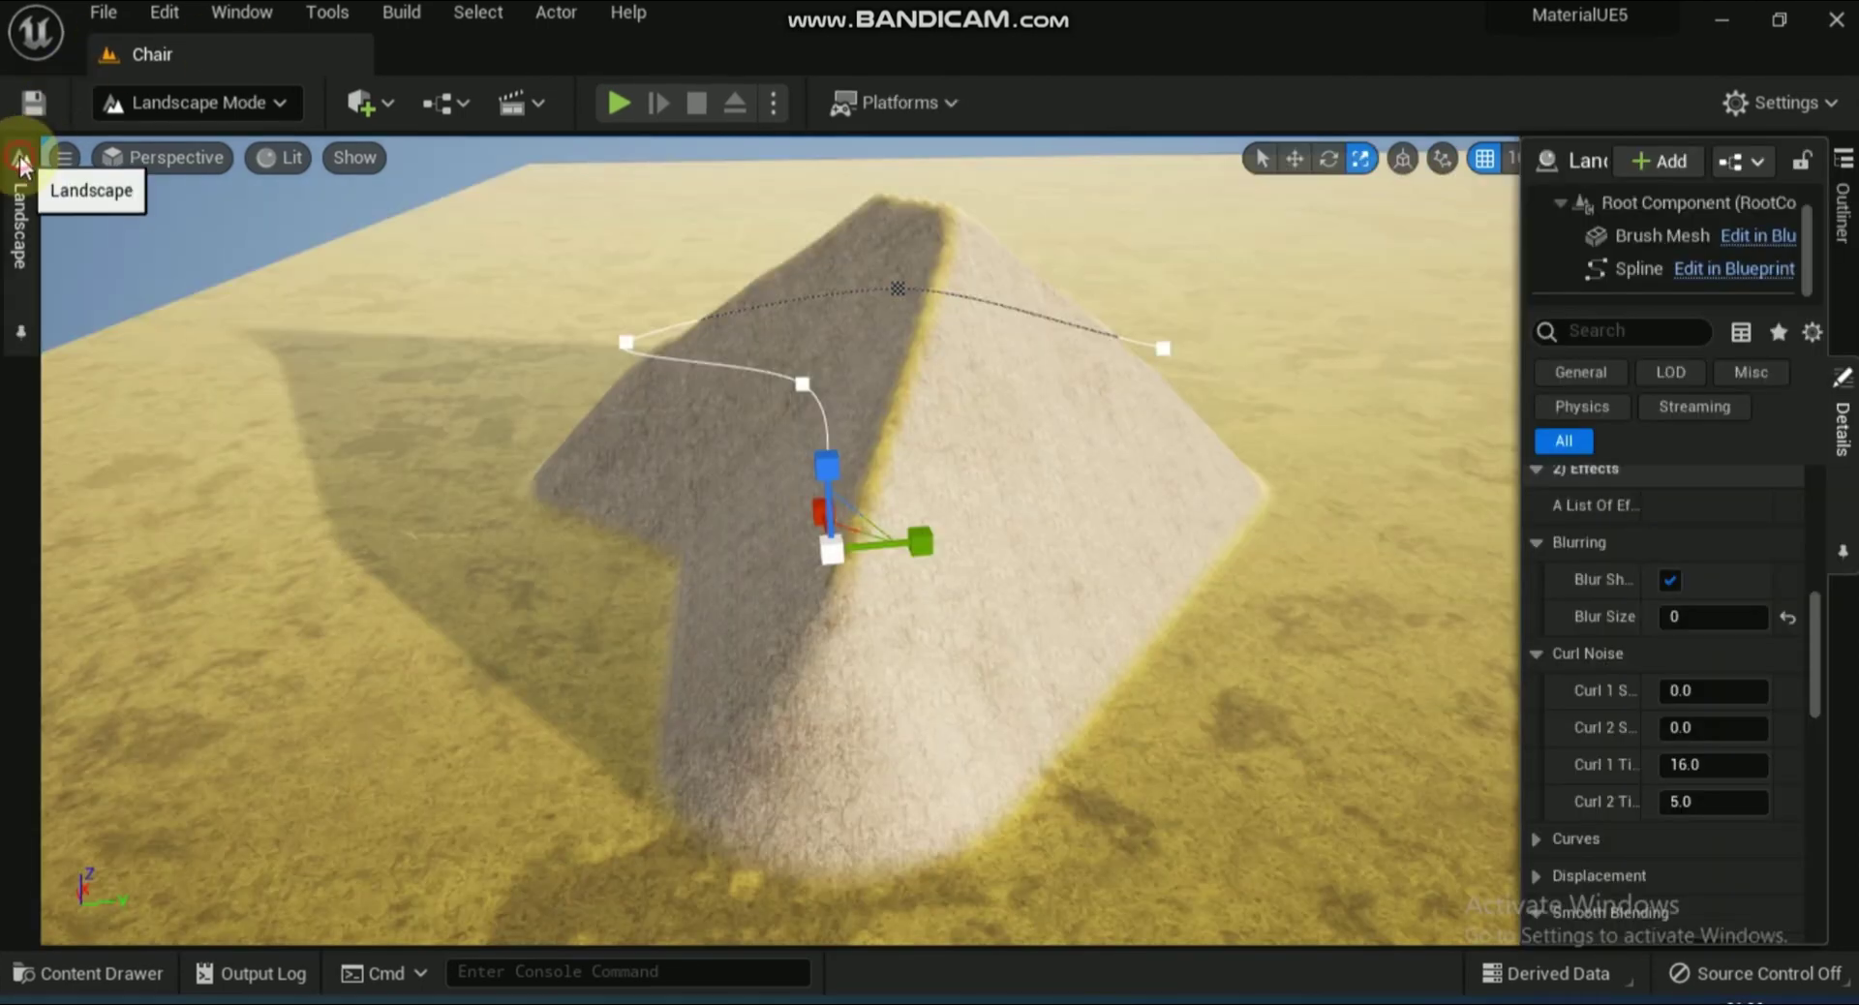
Choose another blueprint brush for the landscape and place it beside the spline to form a cluster of rolling hills
{"action": "left_click", "coordinate": [21, 193]}
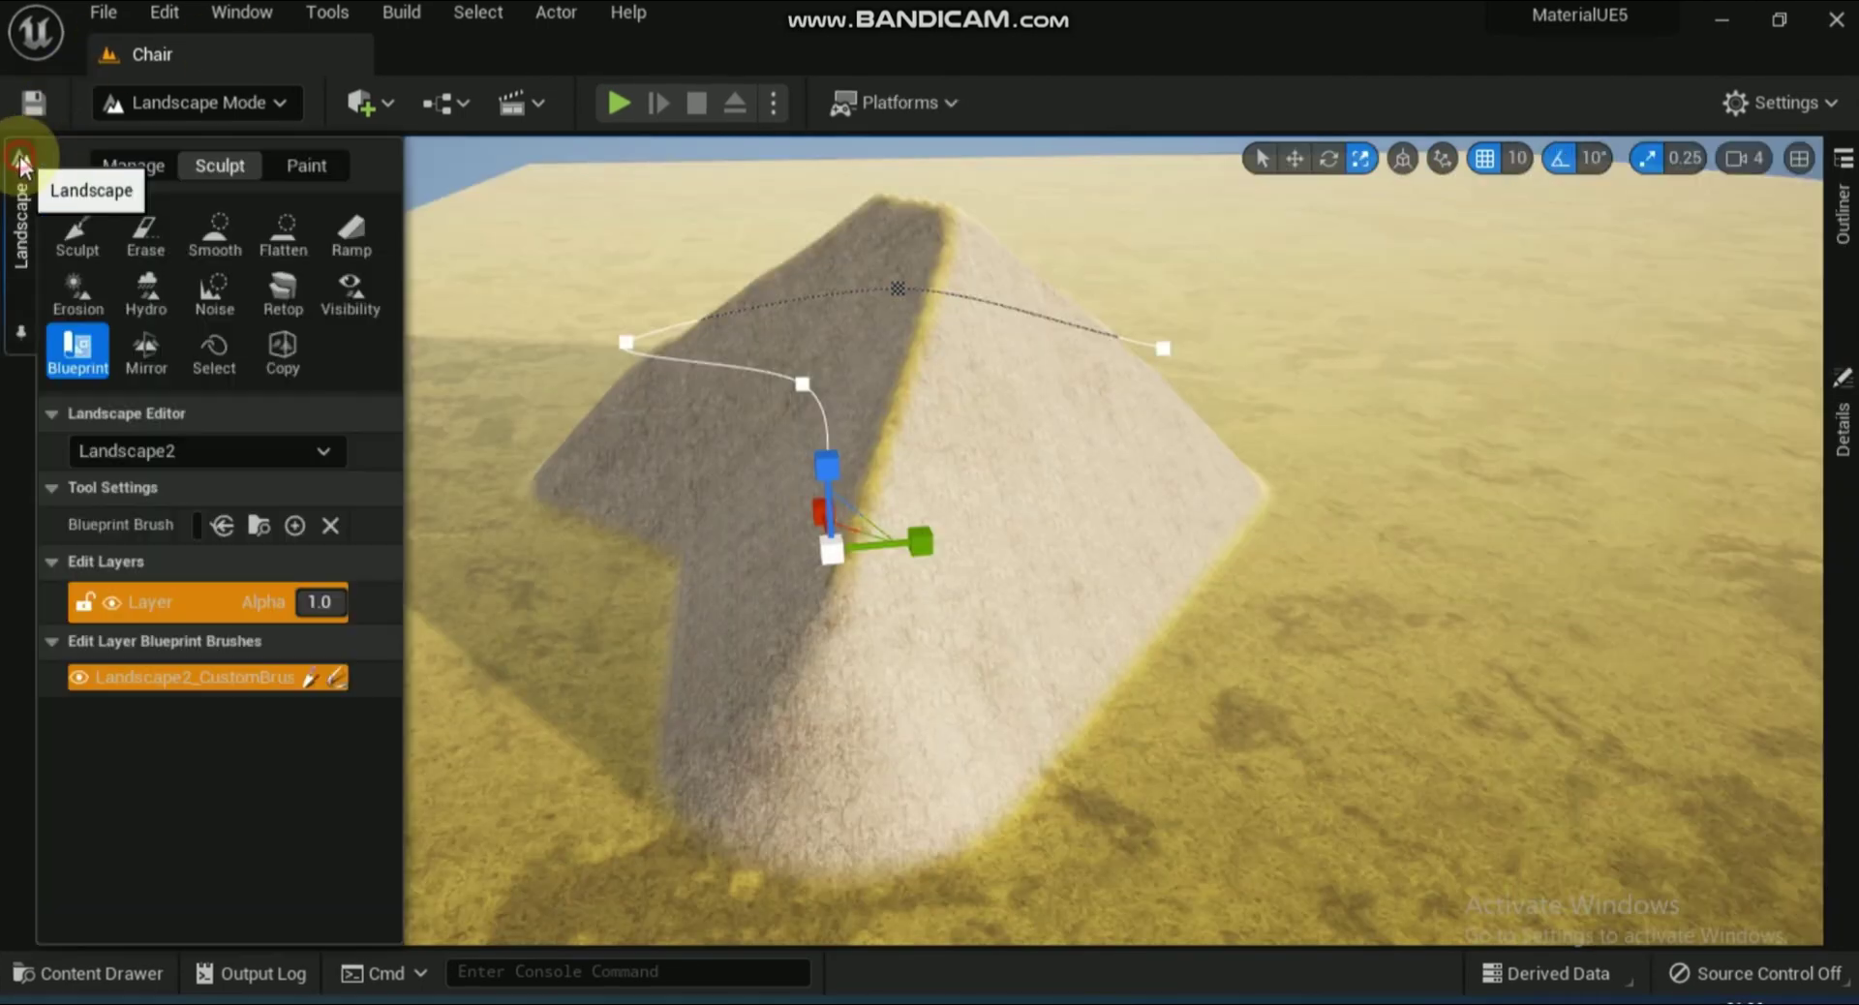
{"action": "left_click", "coordinate": [199, 525]}
{"action": "left_click", "coordinate": [319, 677]}
{"action": "scroll", "coordinate": [1465, 386], "scroll_direction": "down", "scroll_amount": 6}
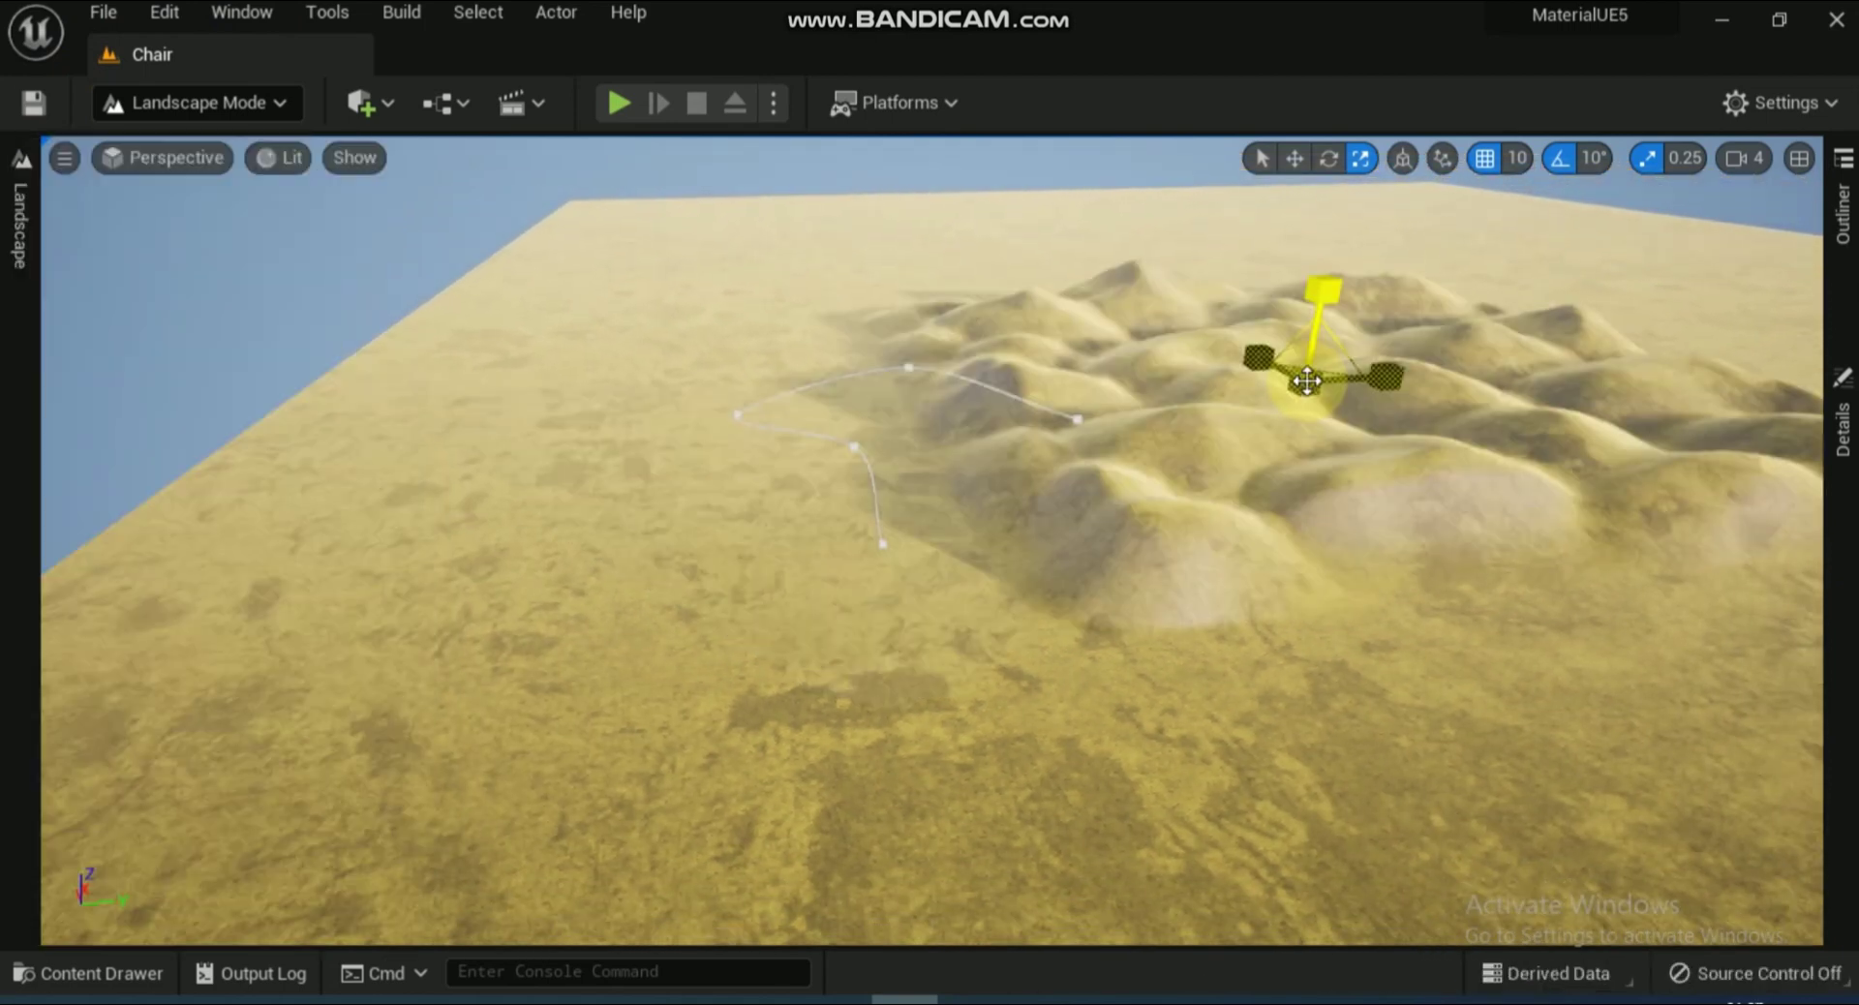
Move the new hill brush across the landscape to the area around the existing spline and pull it slightly forward
{"action": "left_click", "coordinate": [1294, 158]}
{"action": "mouse_move", "coordinate": [1327, 375]}
{"action": "left_mouse_down"}
{"action": "mouse_move", "coordinate": [1258, 416]}
{"action": "mouse_move", "coordinate": [1037, 474]}
{"action": "left_mouse_up"}
{"action": "left_click", "coordinate": [992, 419]}
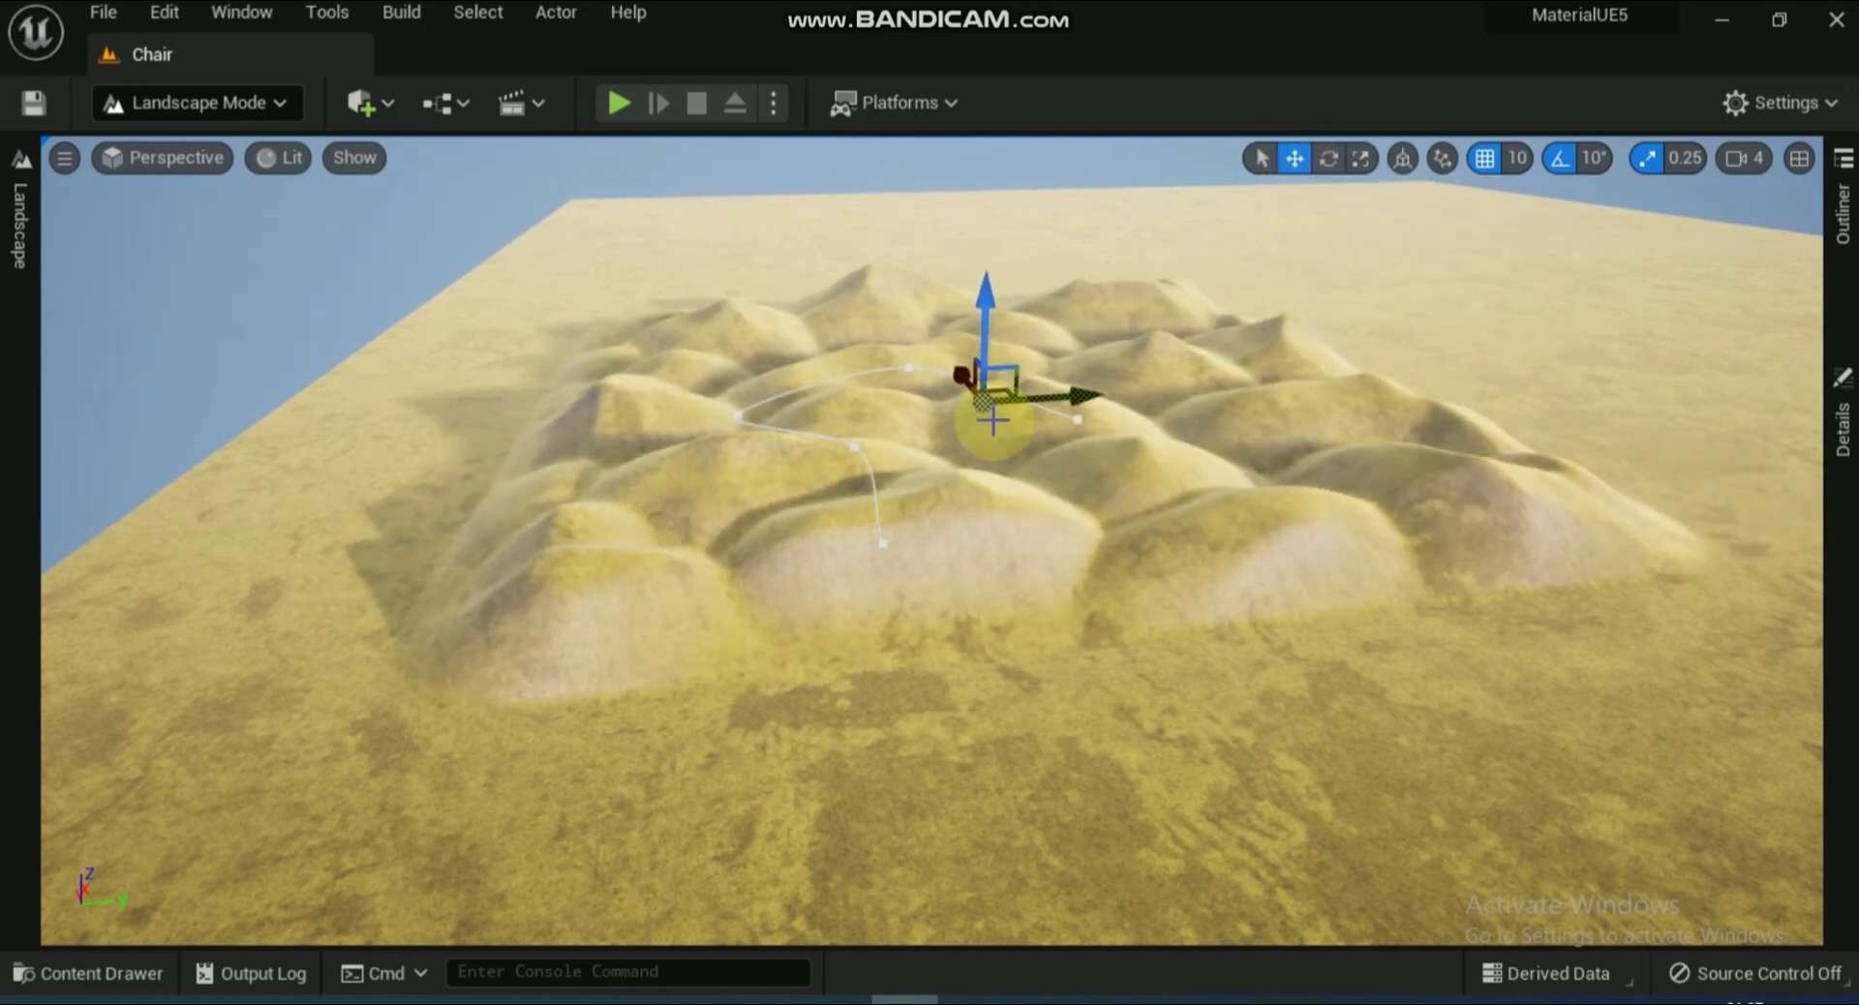
{"action": "mouse_move", "coordinate": [941, 321]}
{"action": "left_mouse_down"}
{"action": "mouse_move", "coordinate": [895, 266]}
{"action": "mouse_move", "coordinate": [852, 261]}
{"action": "mouse_move", "coordinate": [1007, 627]}
{"action": "mouse_move", "coordinate": [1004, 503]}
{"action": "left_mouse_up"}
{"action": "left_click", "coordinate": [1294, 157]}
{"action": "left_click", "coordinate": [1086, 476]}
Scale up the hill brush and raise it so the hills form a steep-sided block above the plain
{"action": "left_click", "coordinate": [1361, 158]}
{"action": "left_click", "coordinate": [1057, 477]}
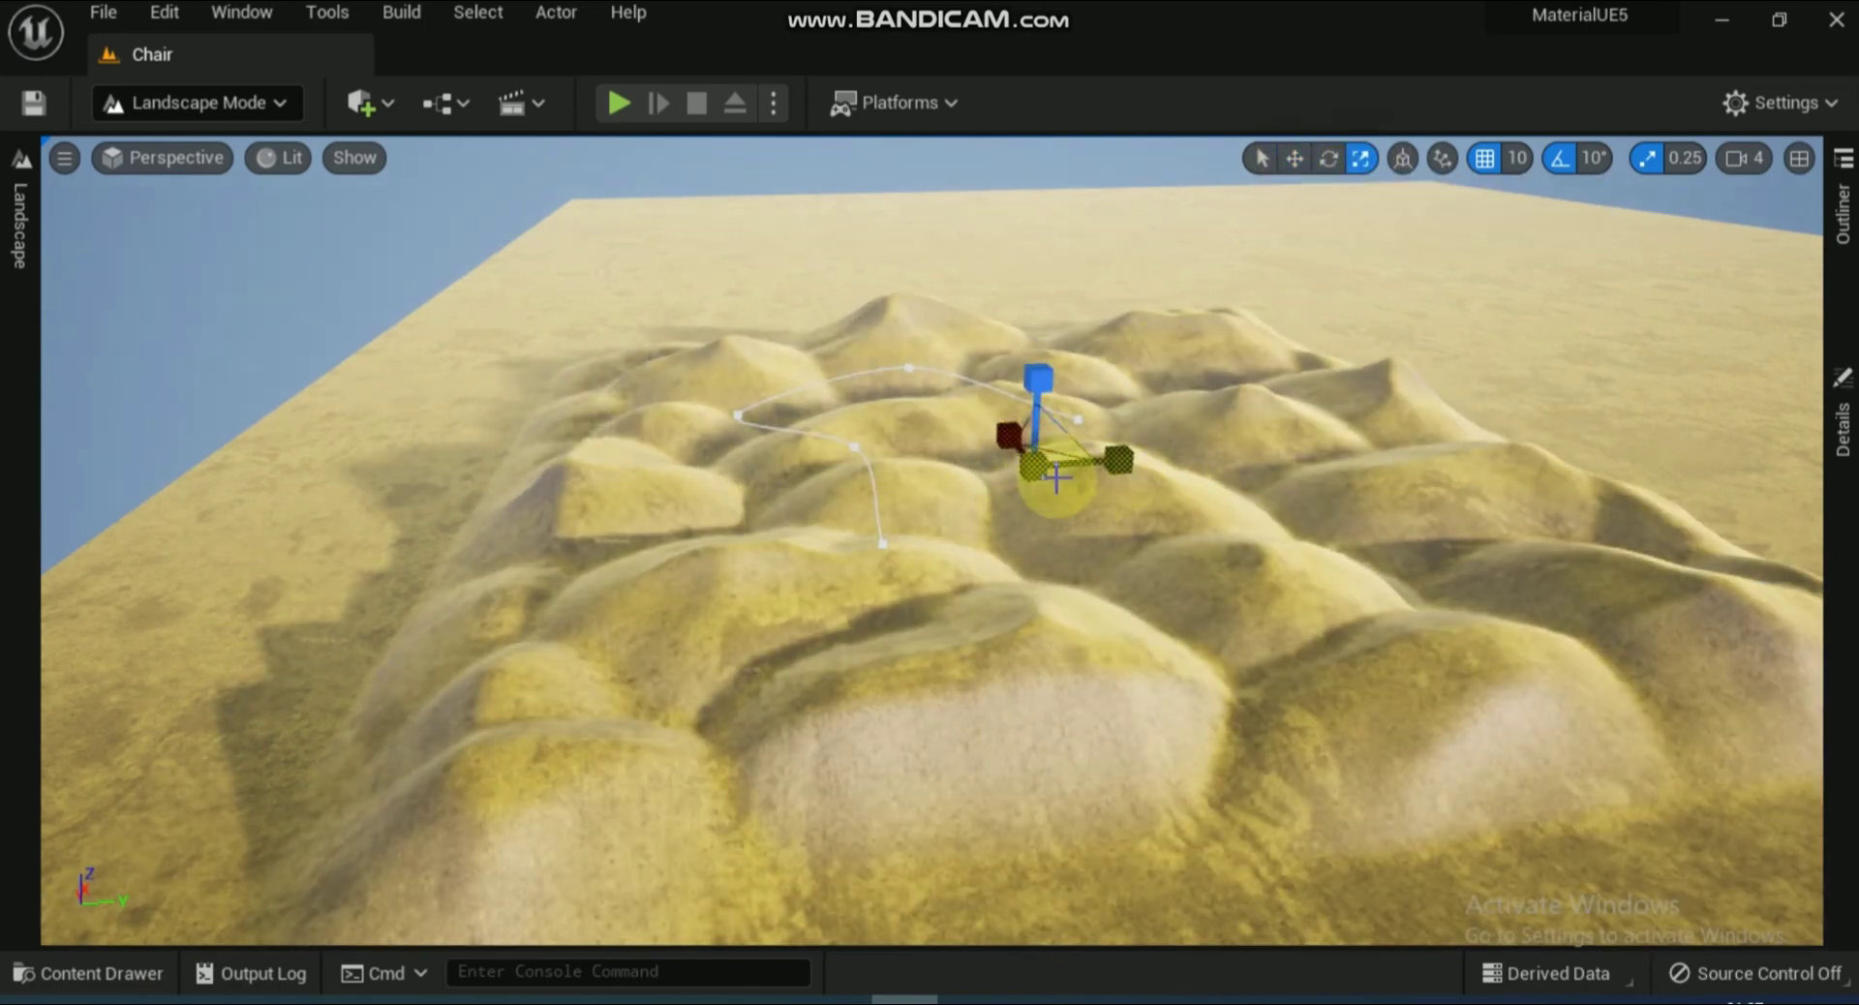
{"action": "mouse_move", "coordinate": [1080, 428]}
{"action": "left_mouse_down"}
{"action": "mouse_move", "coordinate": [1137, 387]}
{"action": "mouse_move", "coordinate": [1104, 417]}
{"action": "mouse_move", "coordinate": [1034, 329]}
{"action": "mouse_move", "coordinate": [1036, 276]}
{"action": "left_mouse_up"}
{"action": "left_click", "coordinate": [1294, 158]}
{"action": "scroll", "coordinate": [1036, 281], "scroll_direction": "down", "scroll_amount": 6}
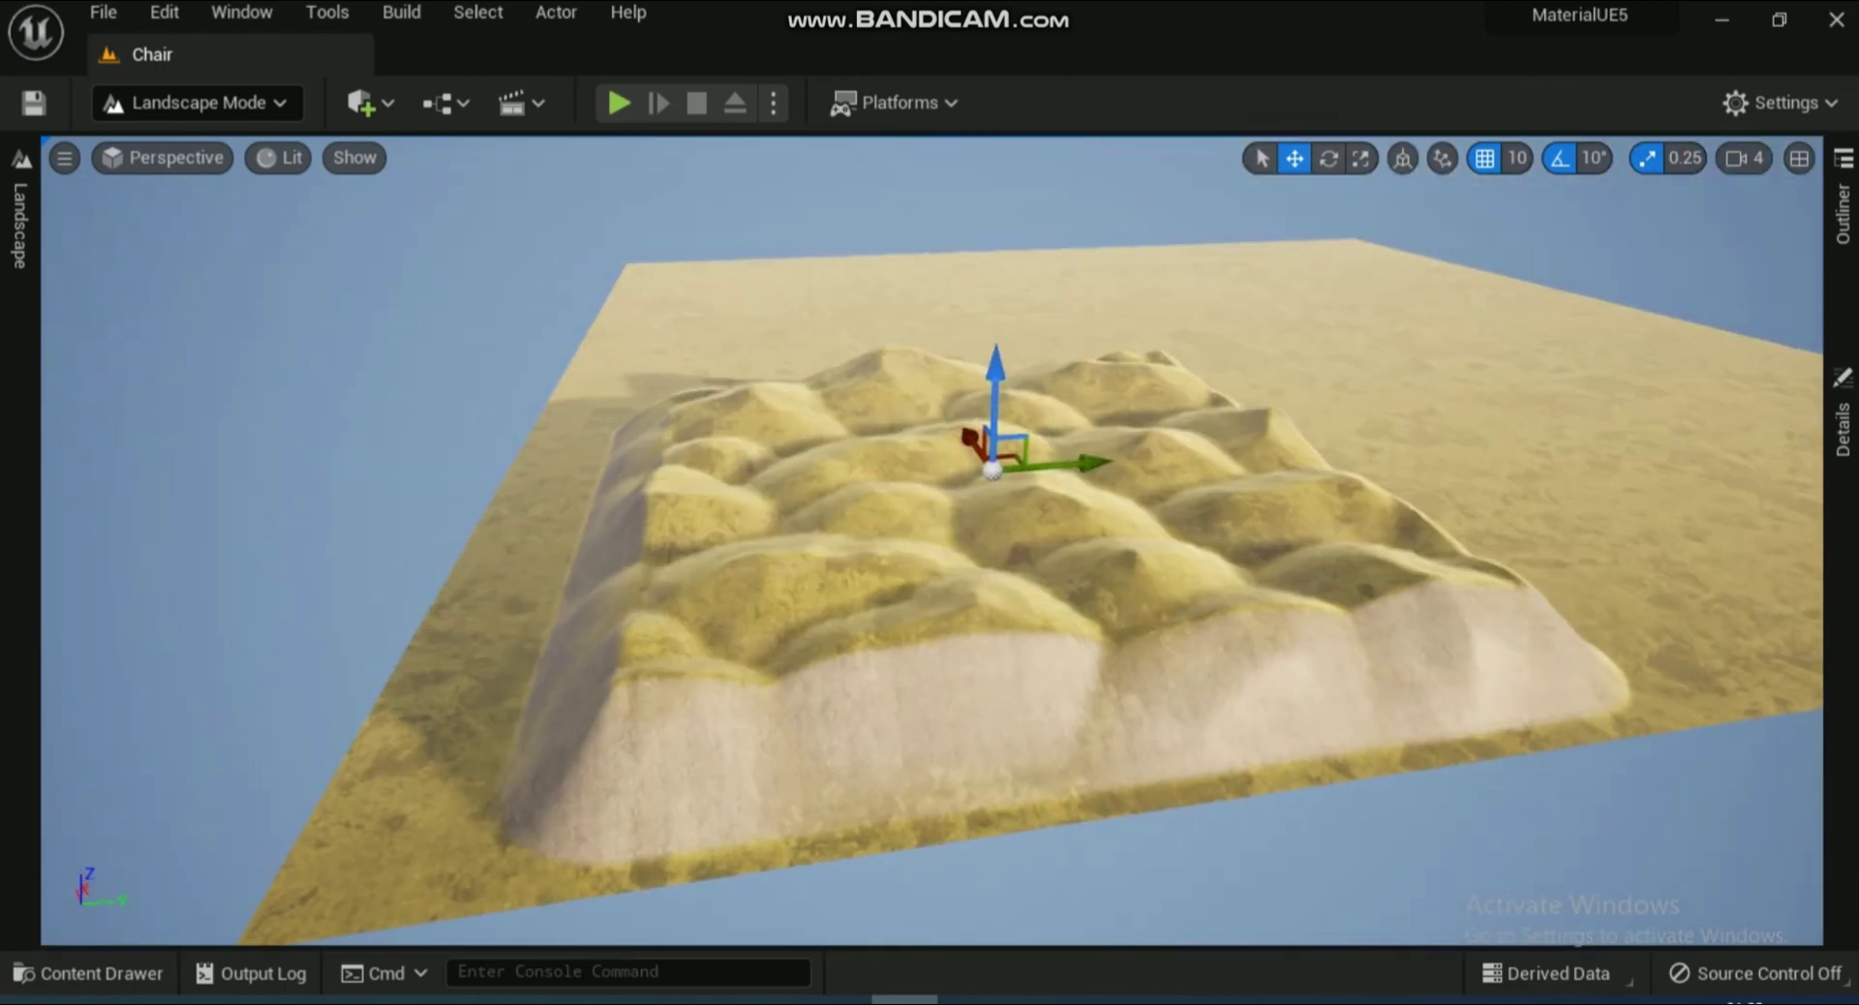
{"action": "right_click_drag", "start_coordinate": [1002, 597], "coordinate": [1003, 465]}
{"action": "scroll", "coordinate": [1002, 597], "scroll_direction": "down", "scroll_amount": 5}
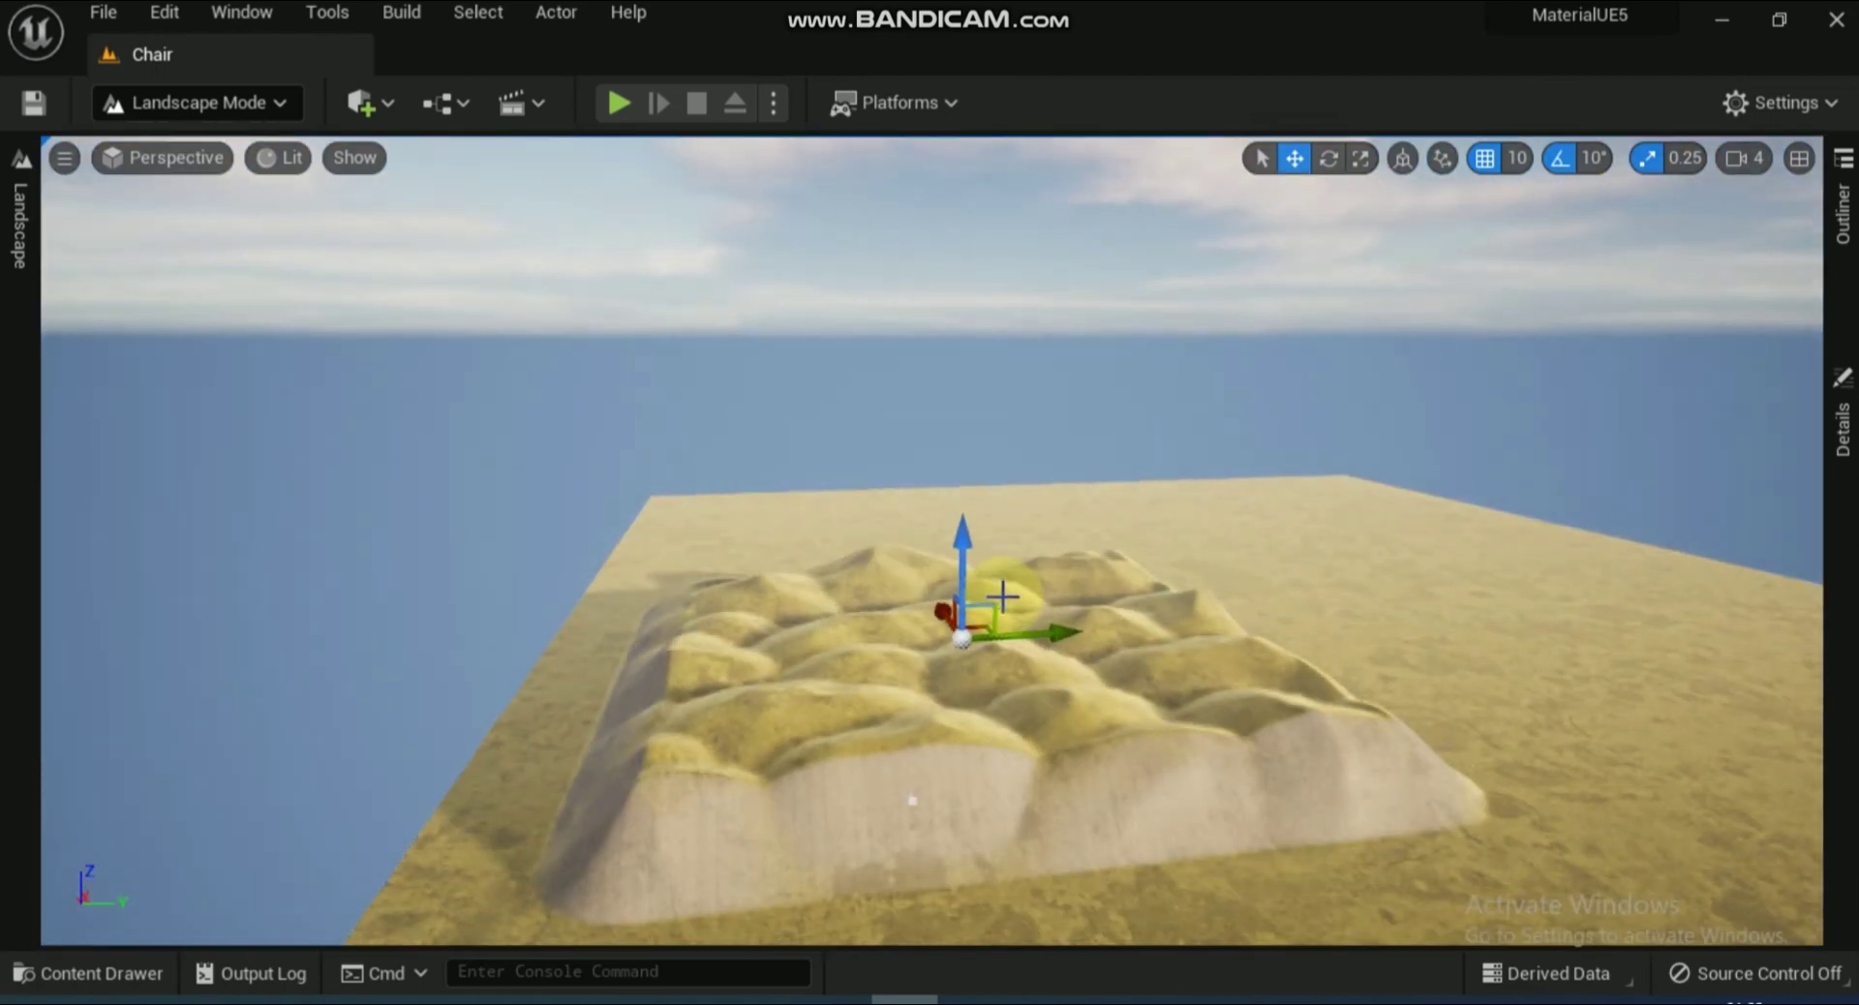